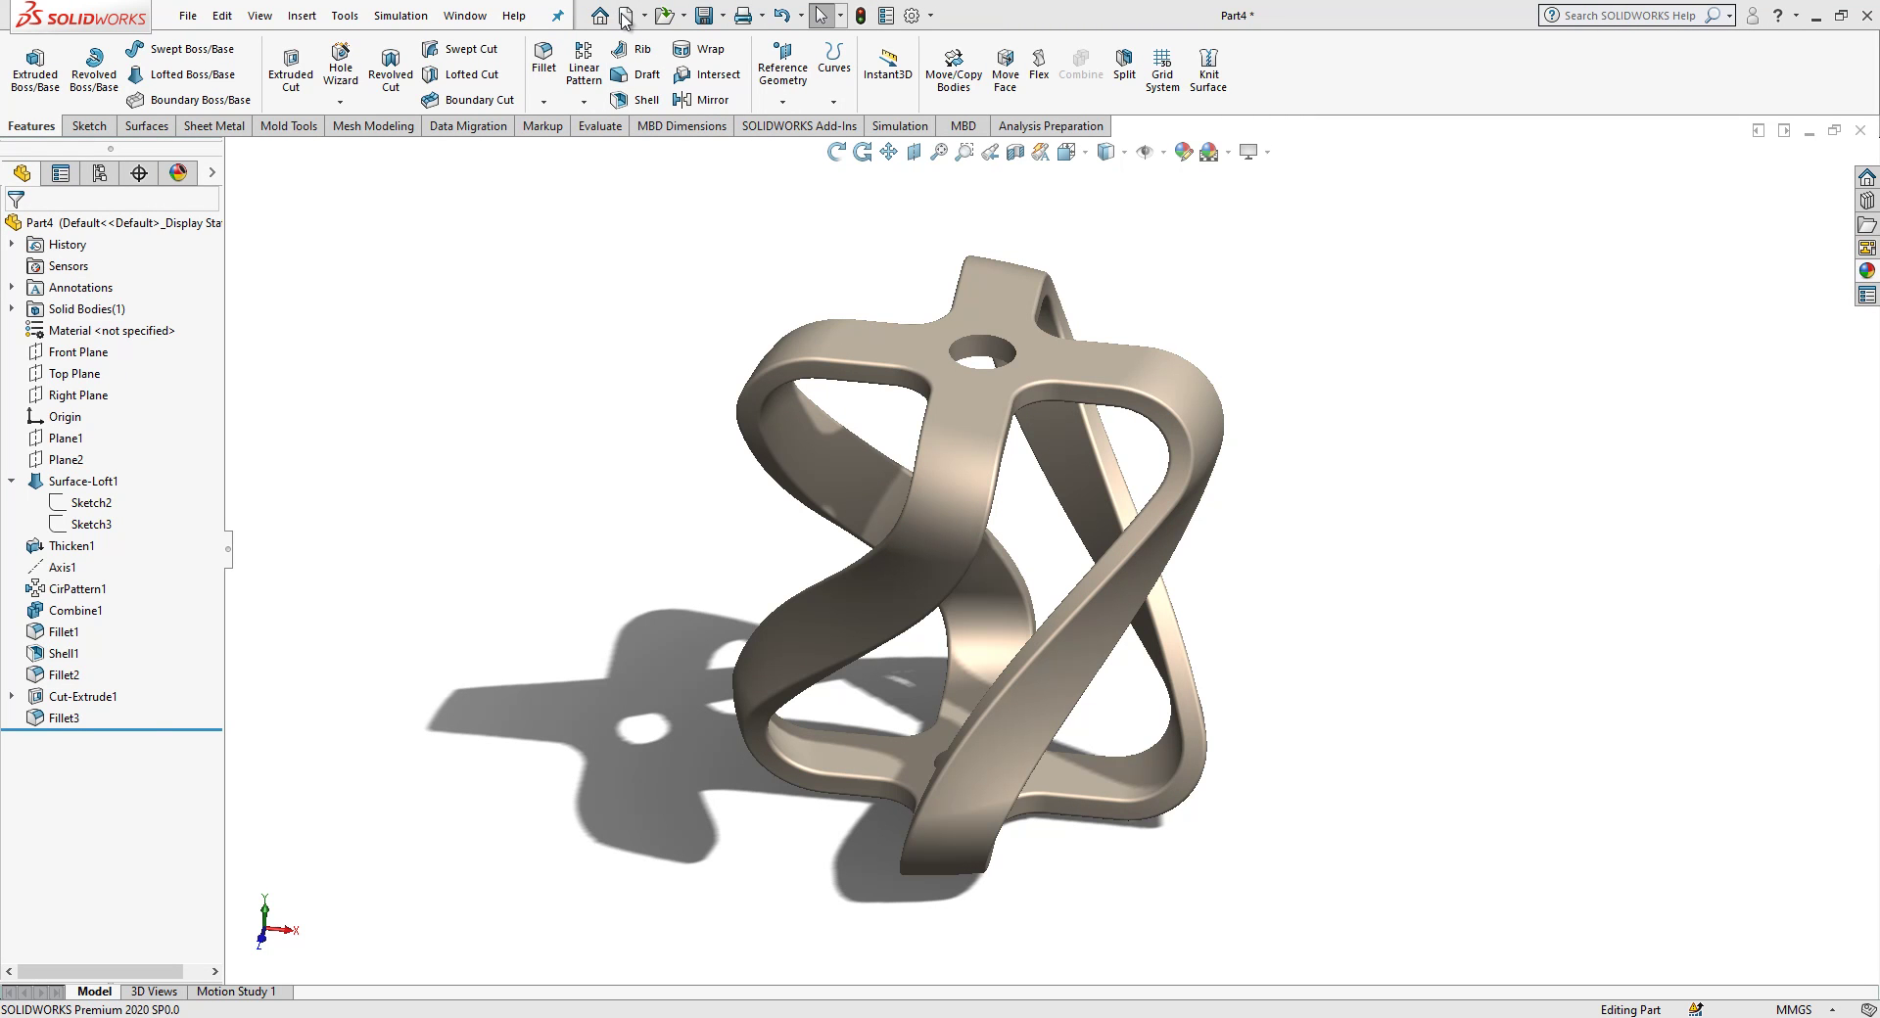
# - Start a new part and create a reference plane offset 30 mm above the Top Plane
pyautogui.click(624, 19)
pyautogui.click(590, 778)
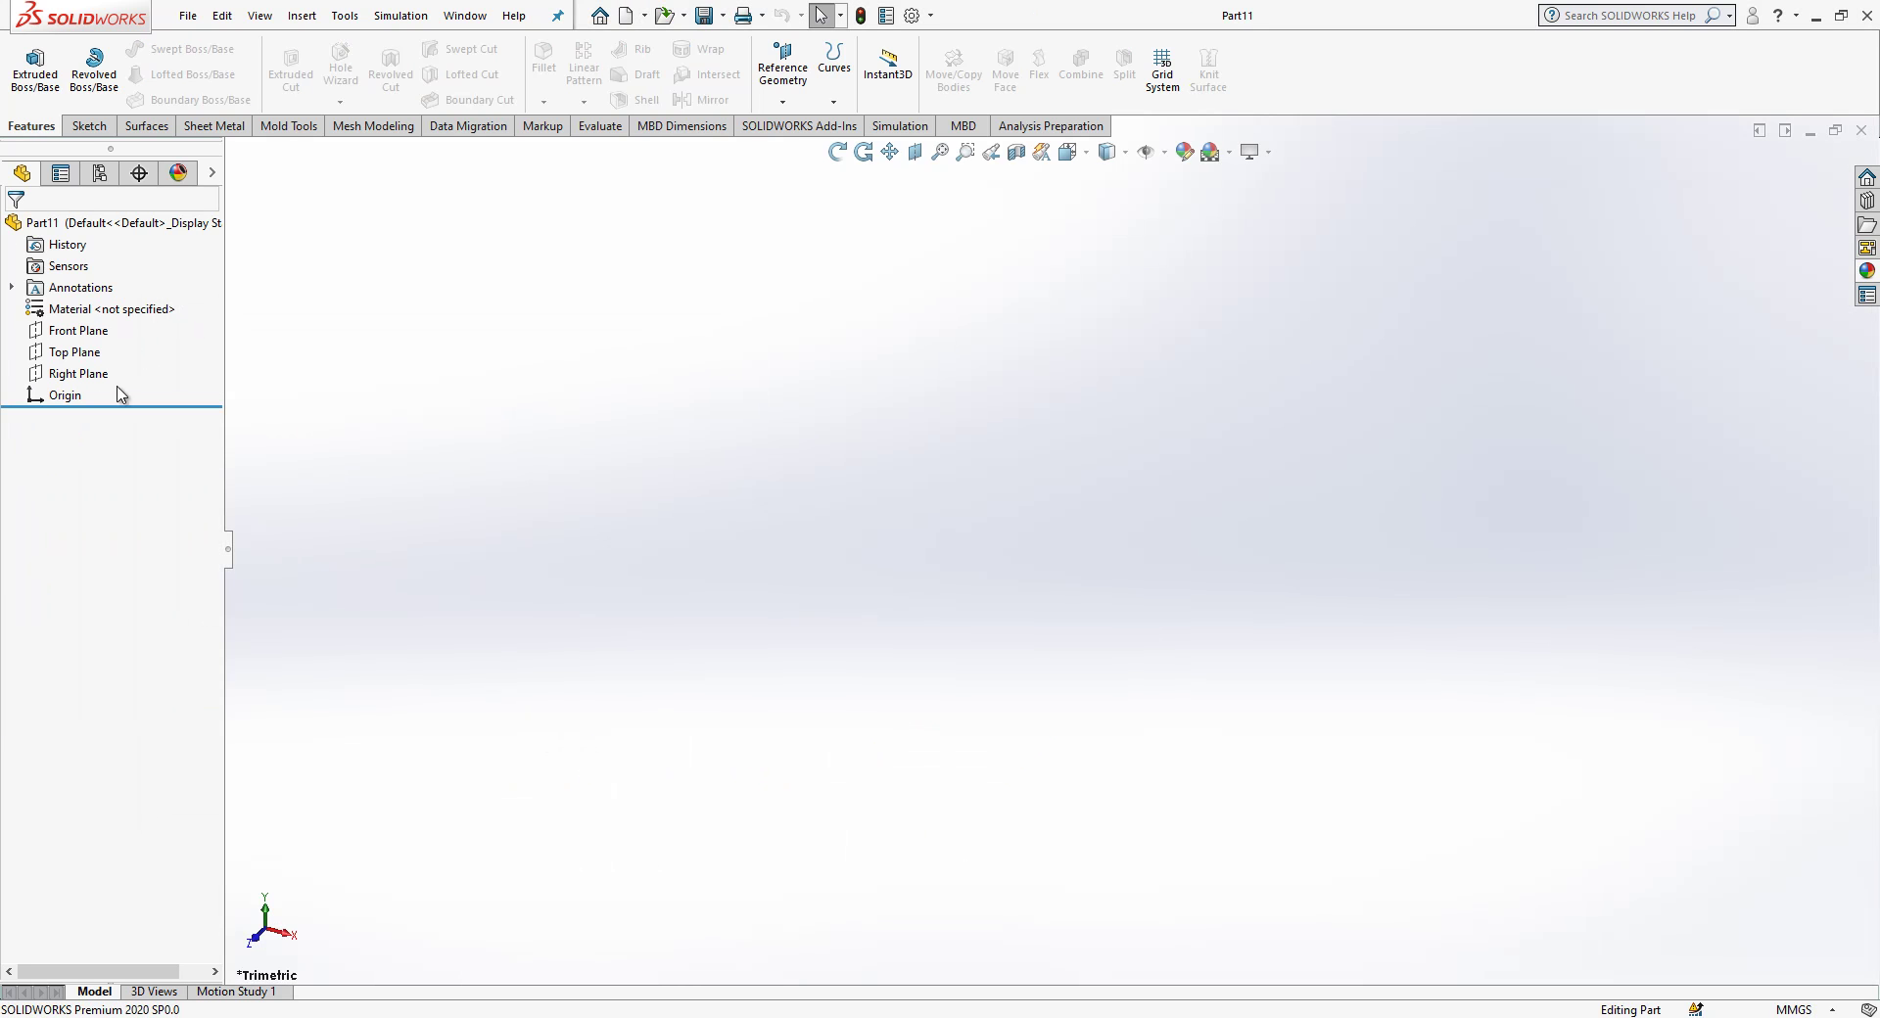
pyautogui.click(70, 352)
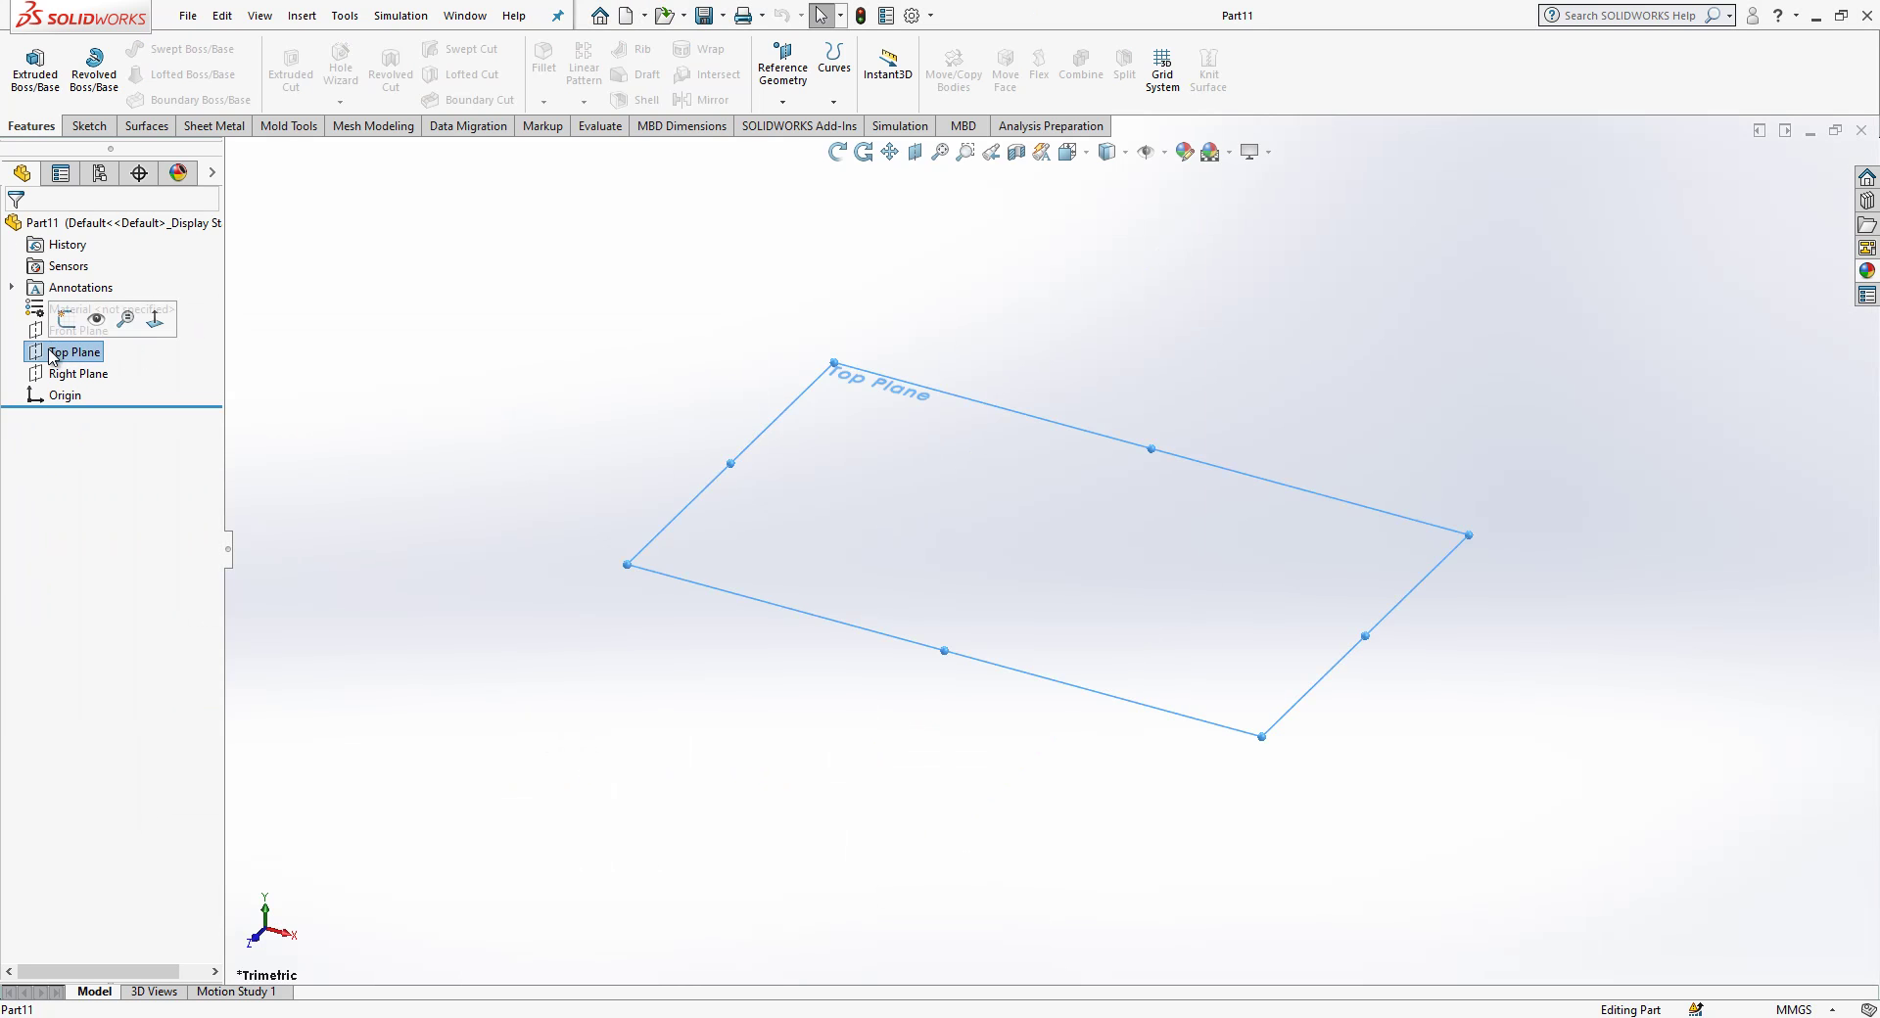
pyautogui.click(801, 93)
pyautogui.click(798, 125)
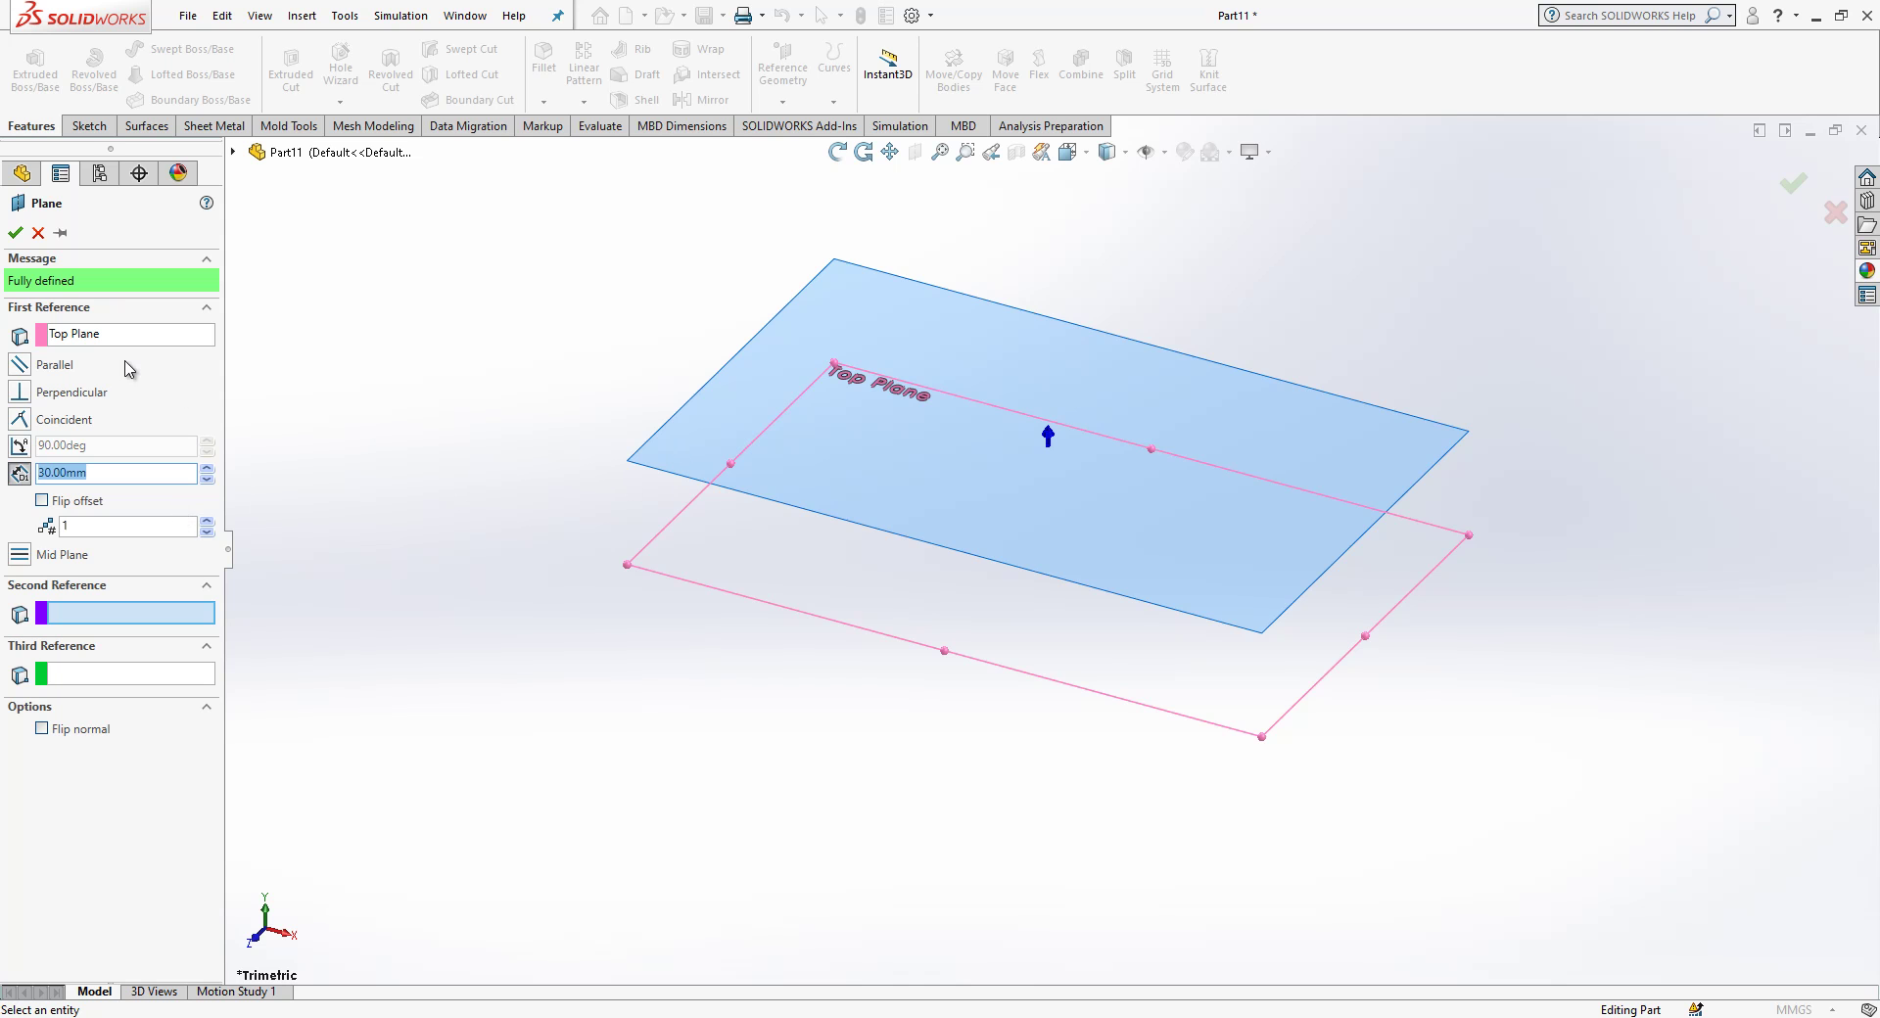
pyautogui.click(17, 235)
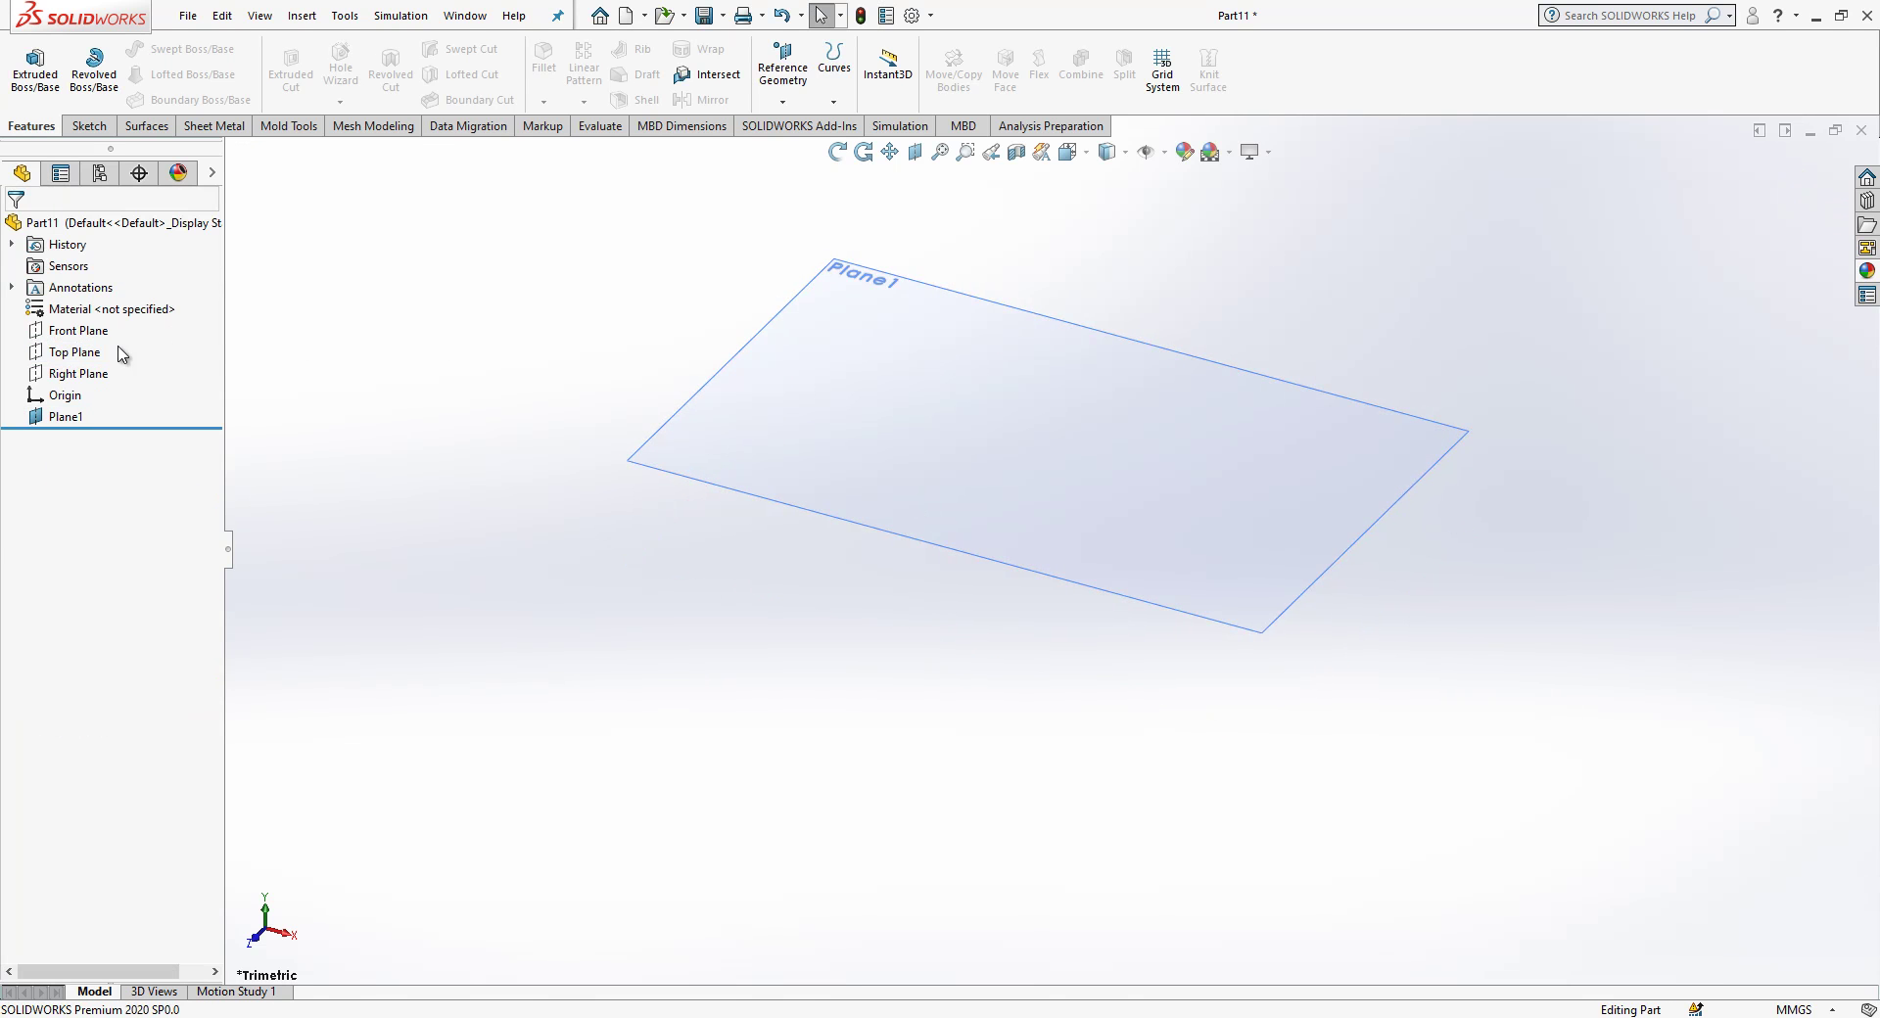
# - Create a second reference plane offset 30 mm from the Top Plane, flipped to the underside
pyautogui.click(88, 353)
pyautogui.click(788, 90)
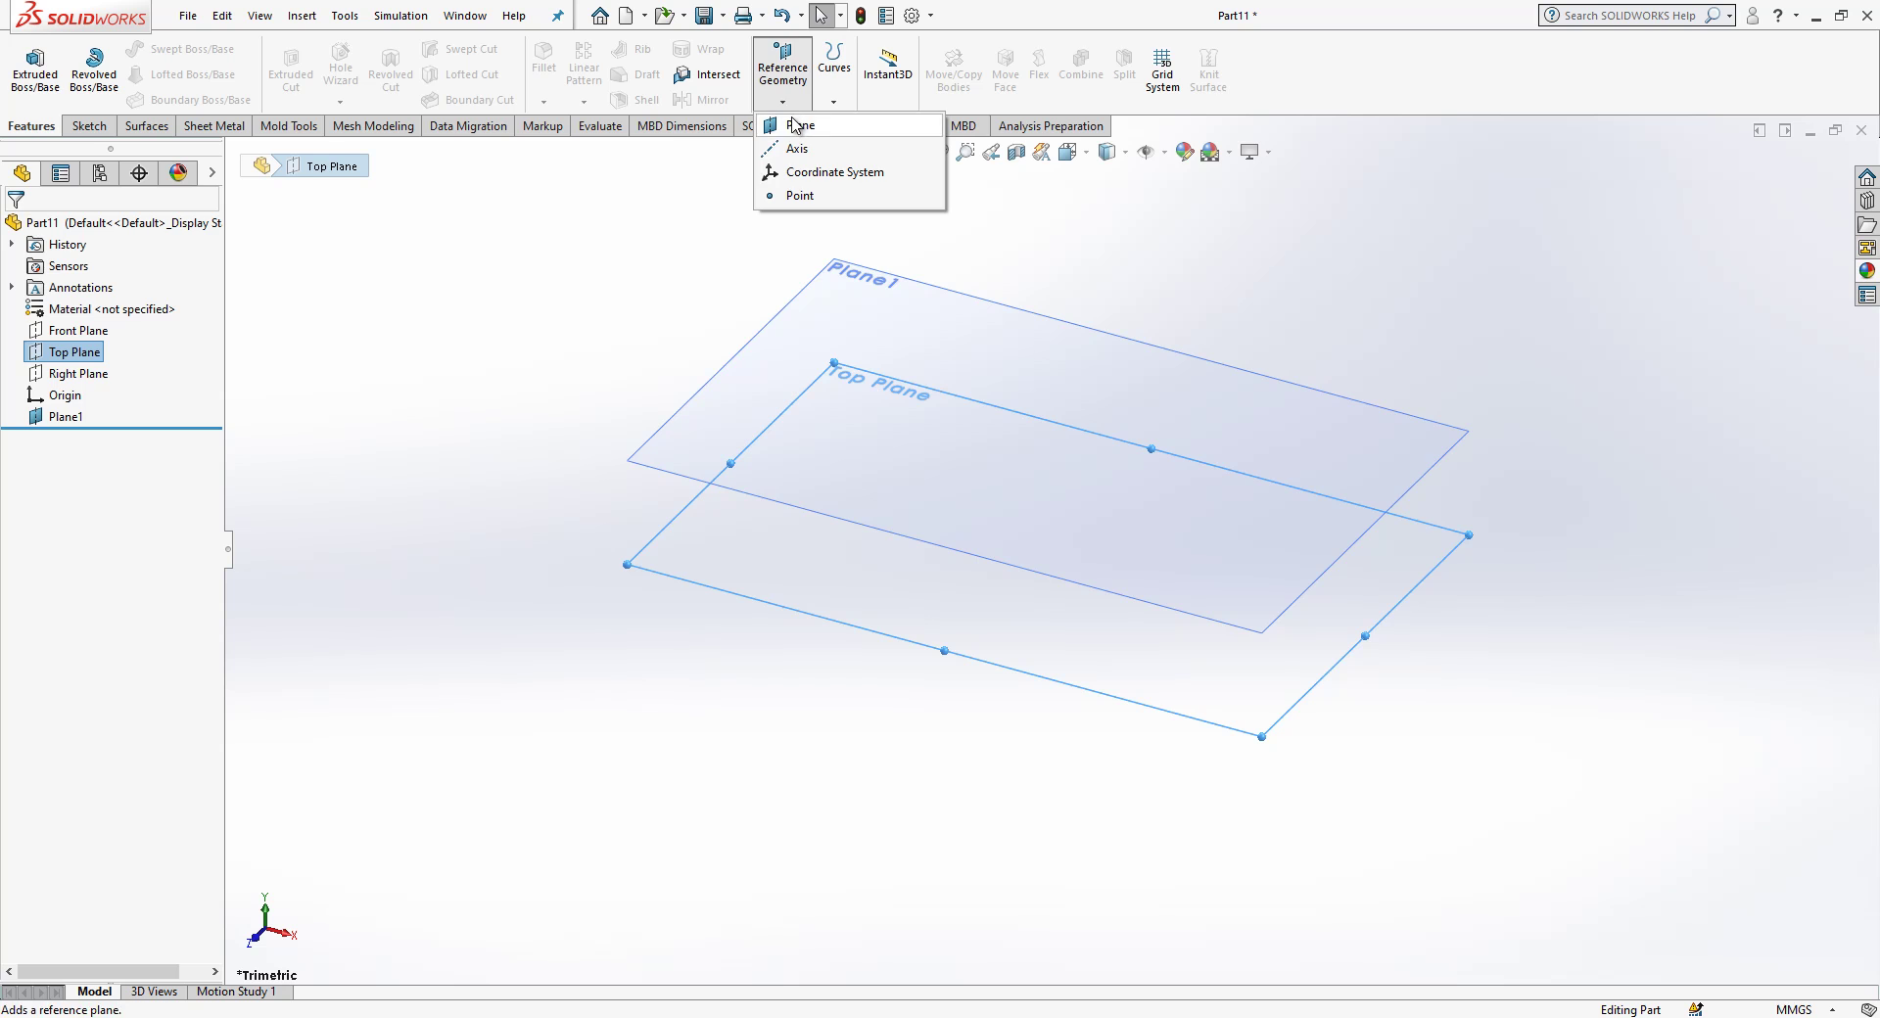
pyautogui.click(795, 125)
pyautogui.click(42, 500)
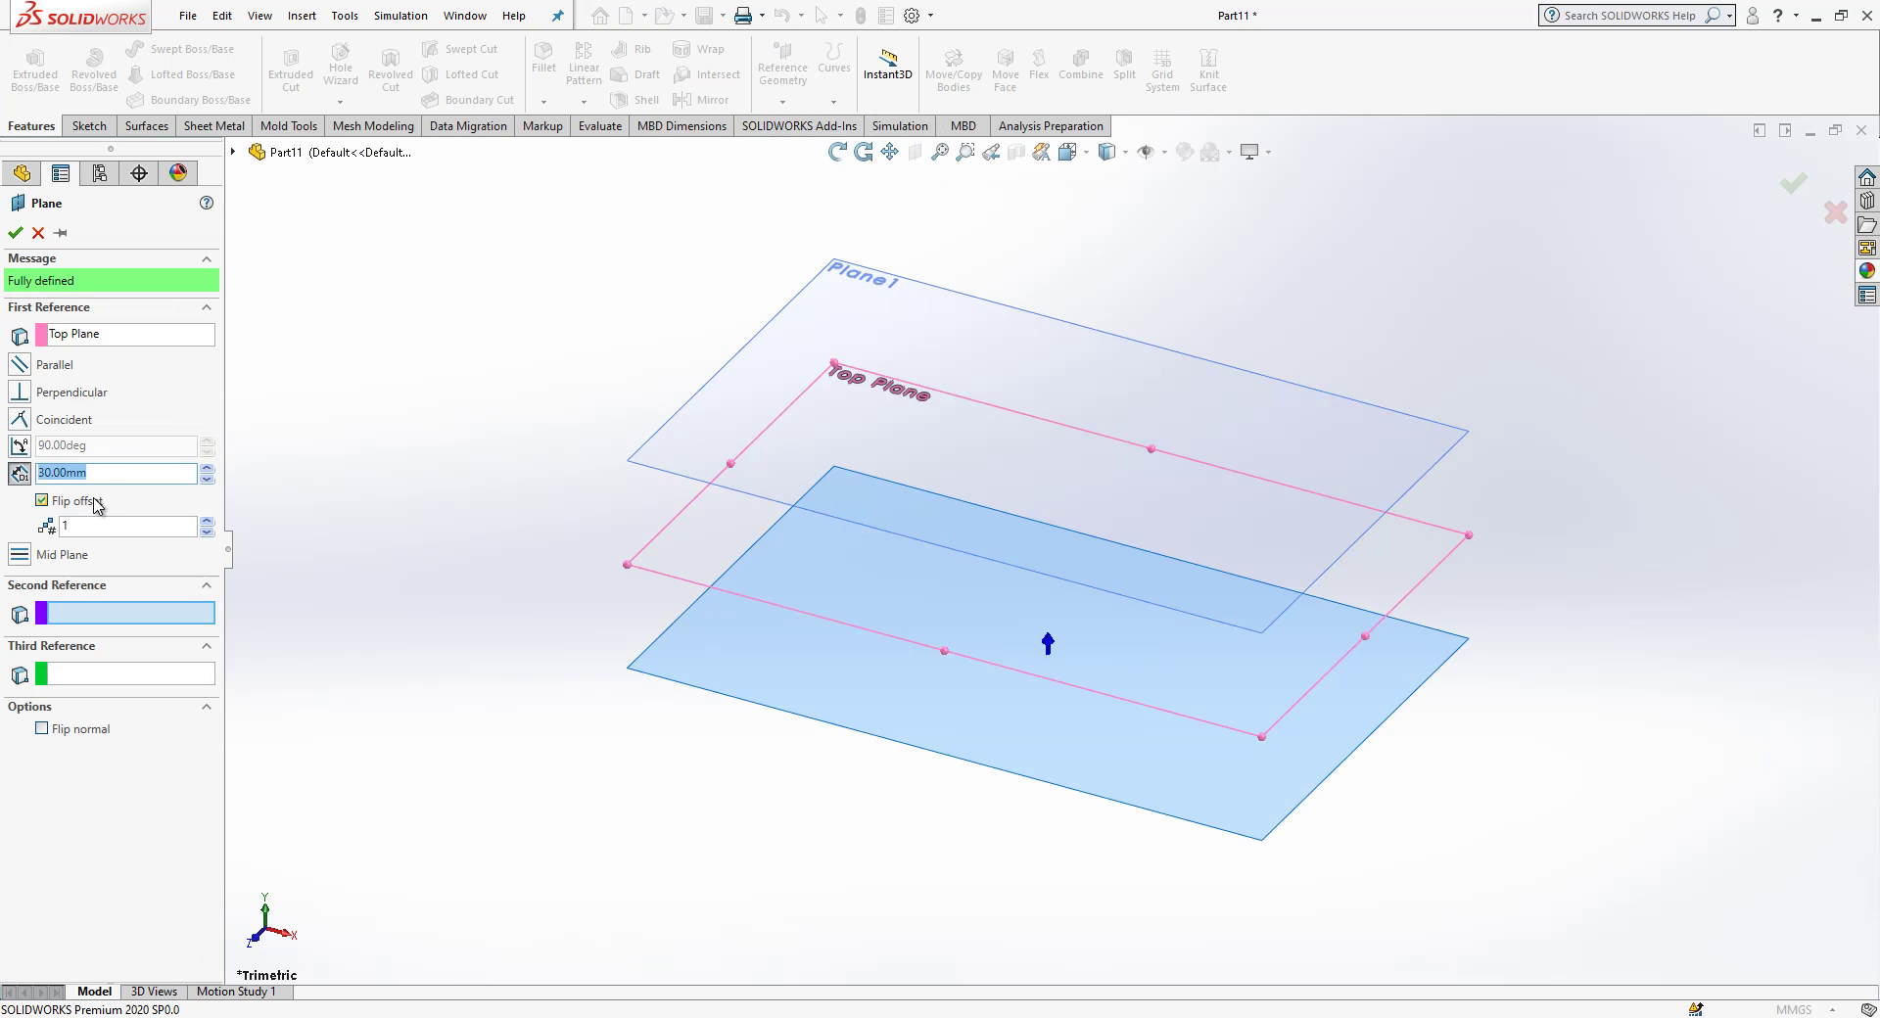
pyautogui.click(15, 232)
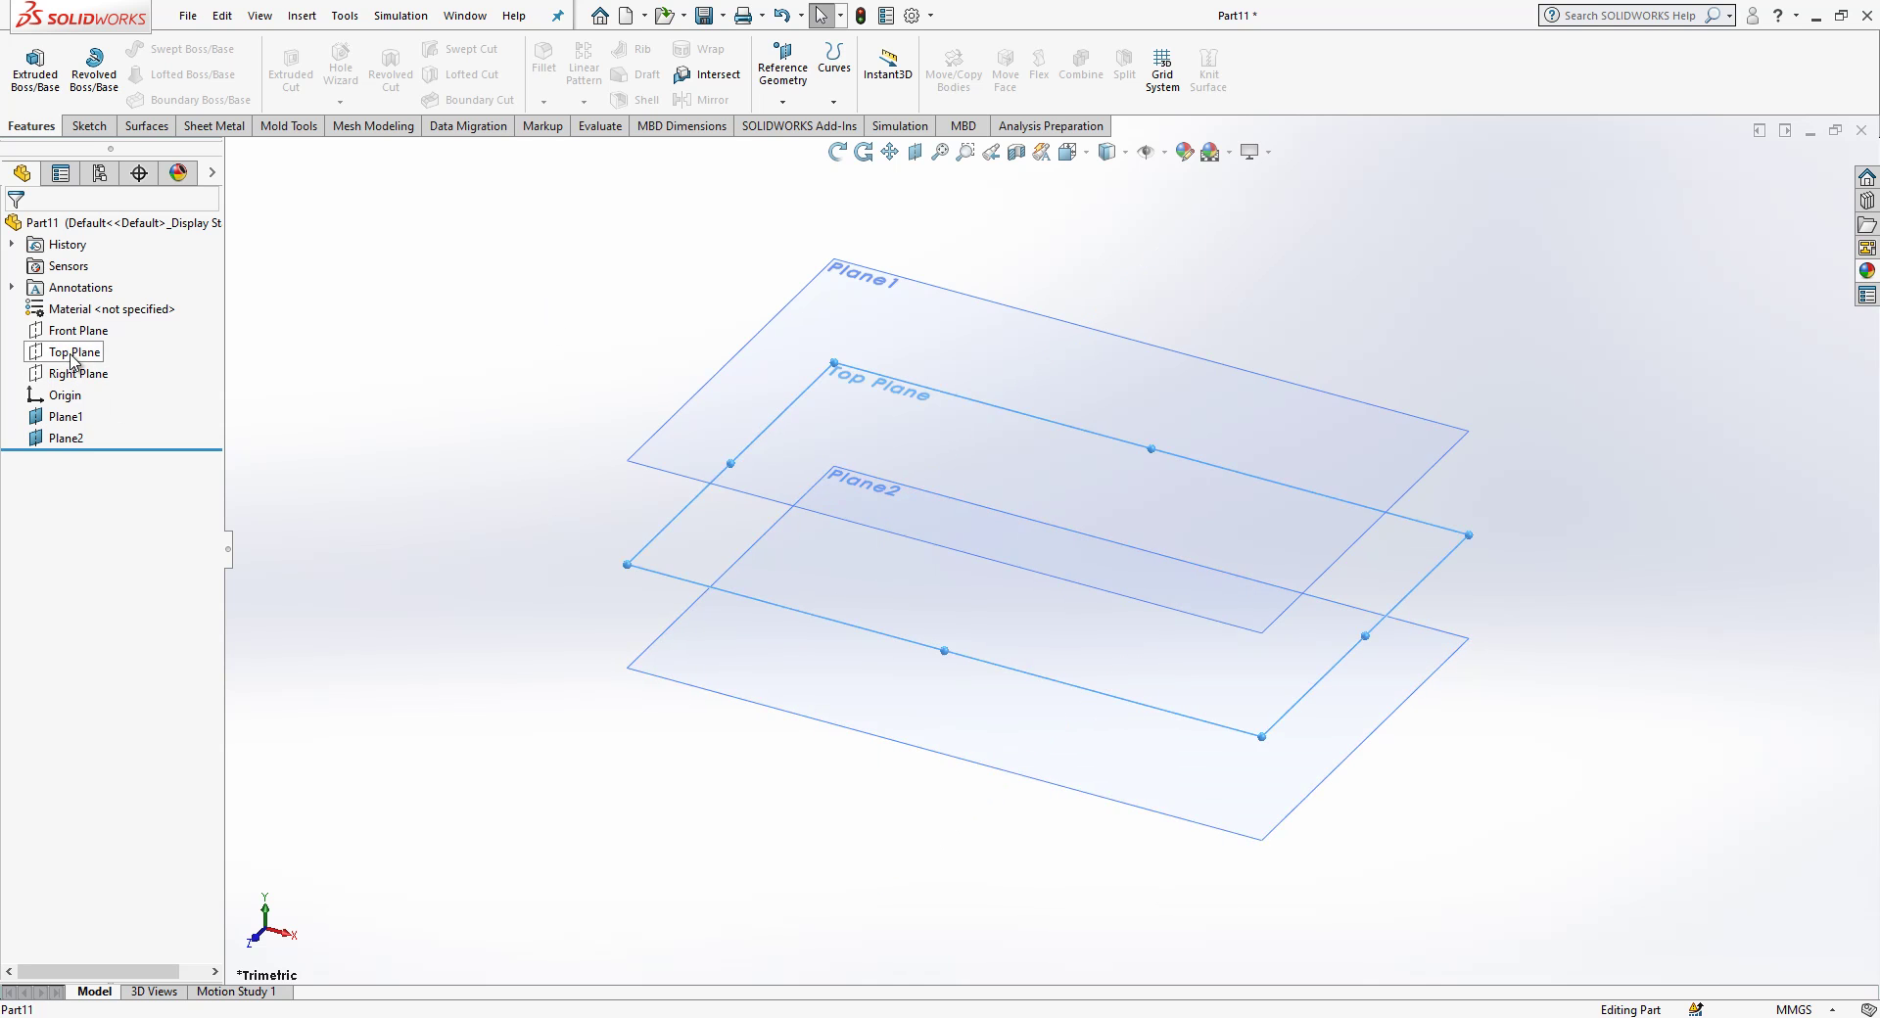
pyautogui.click(78, 352)
pyautogui.moveTo(785, 596)
pyautogui.mouseDown(button='middle')
pyautogui.moveTo(797, 483)
pyautogui.moveTo(771, 569)
pyautogui.mouseUp(button='middle')
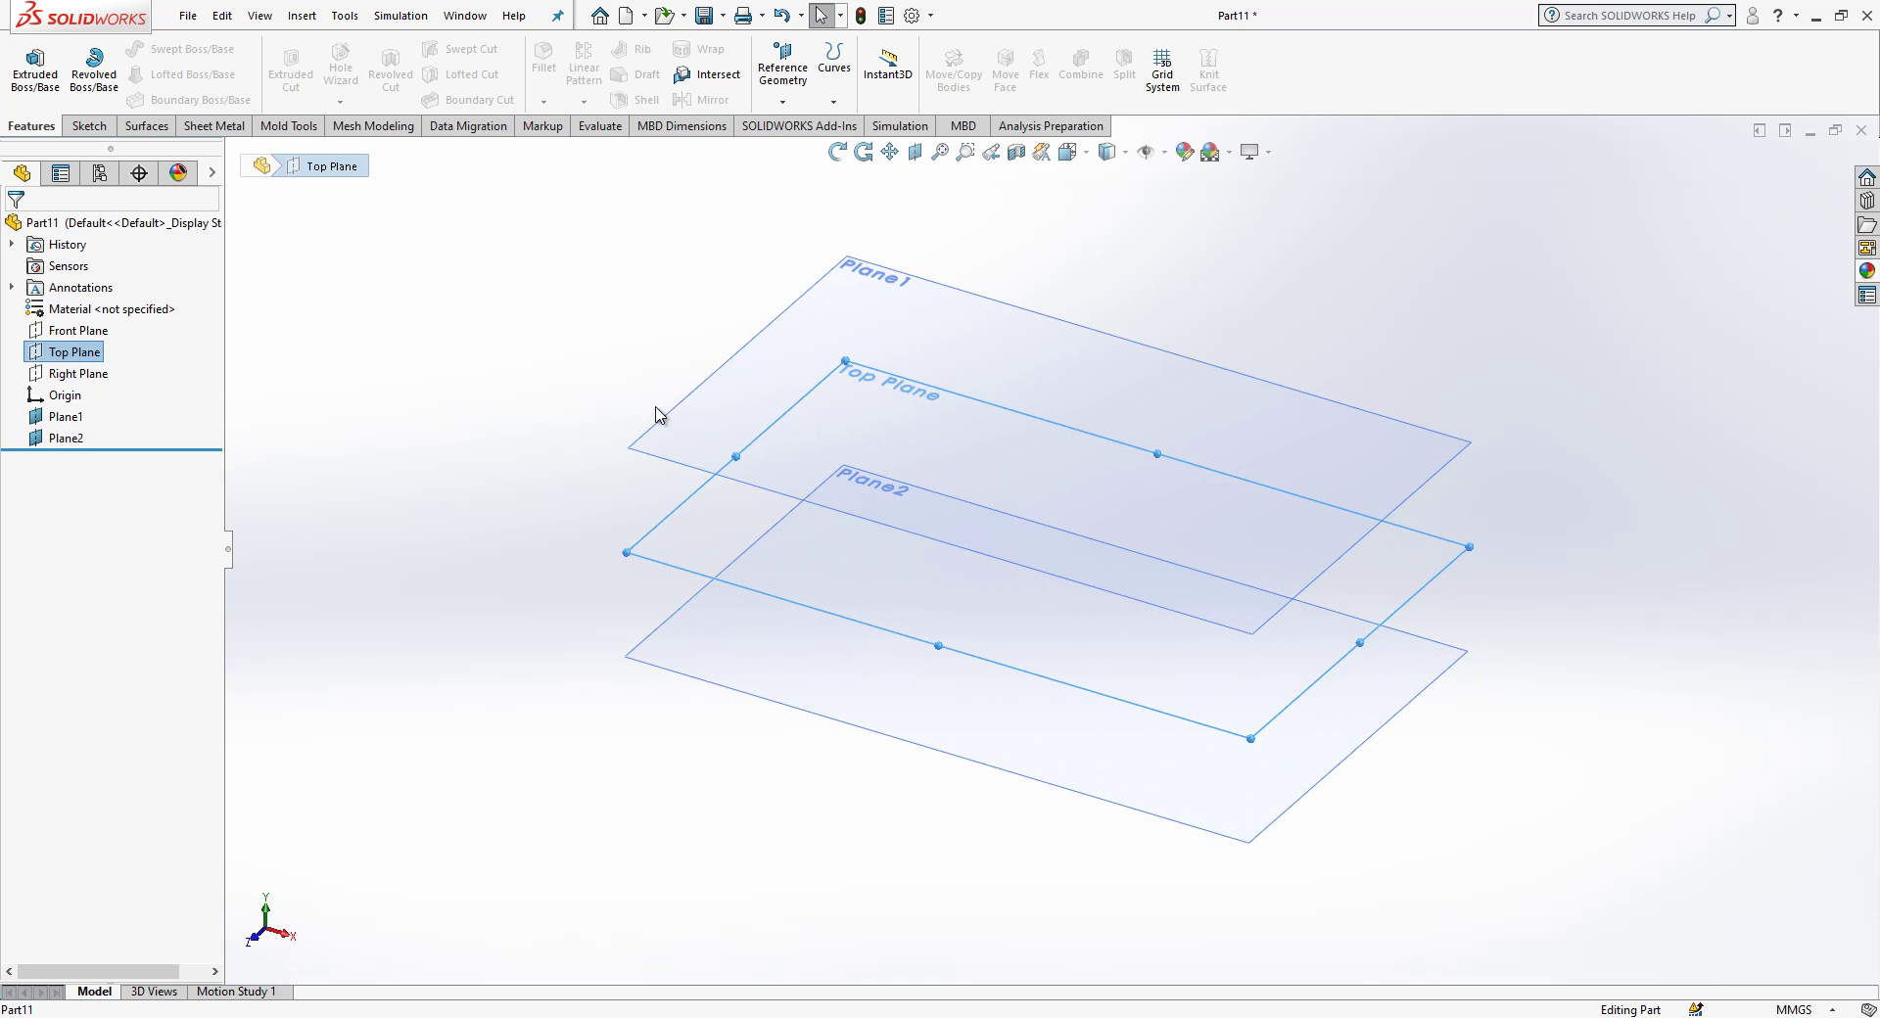
pyautogui.click(571, 373)
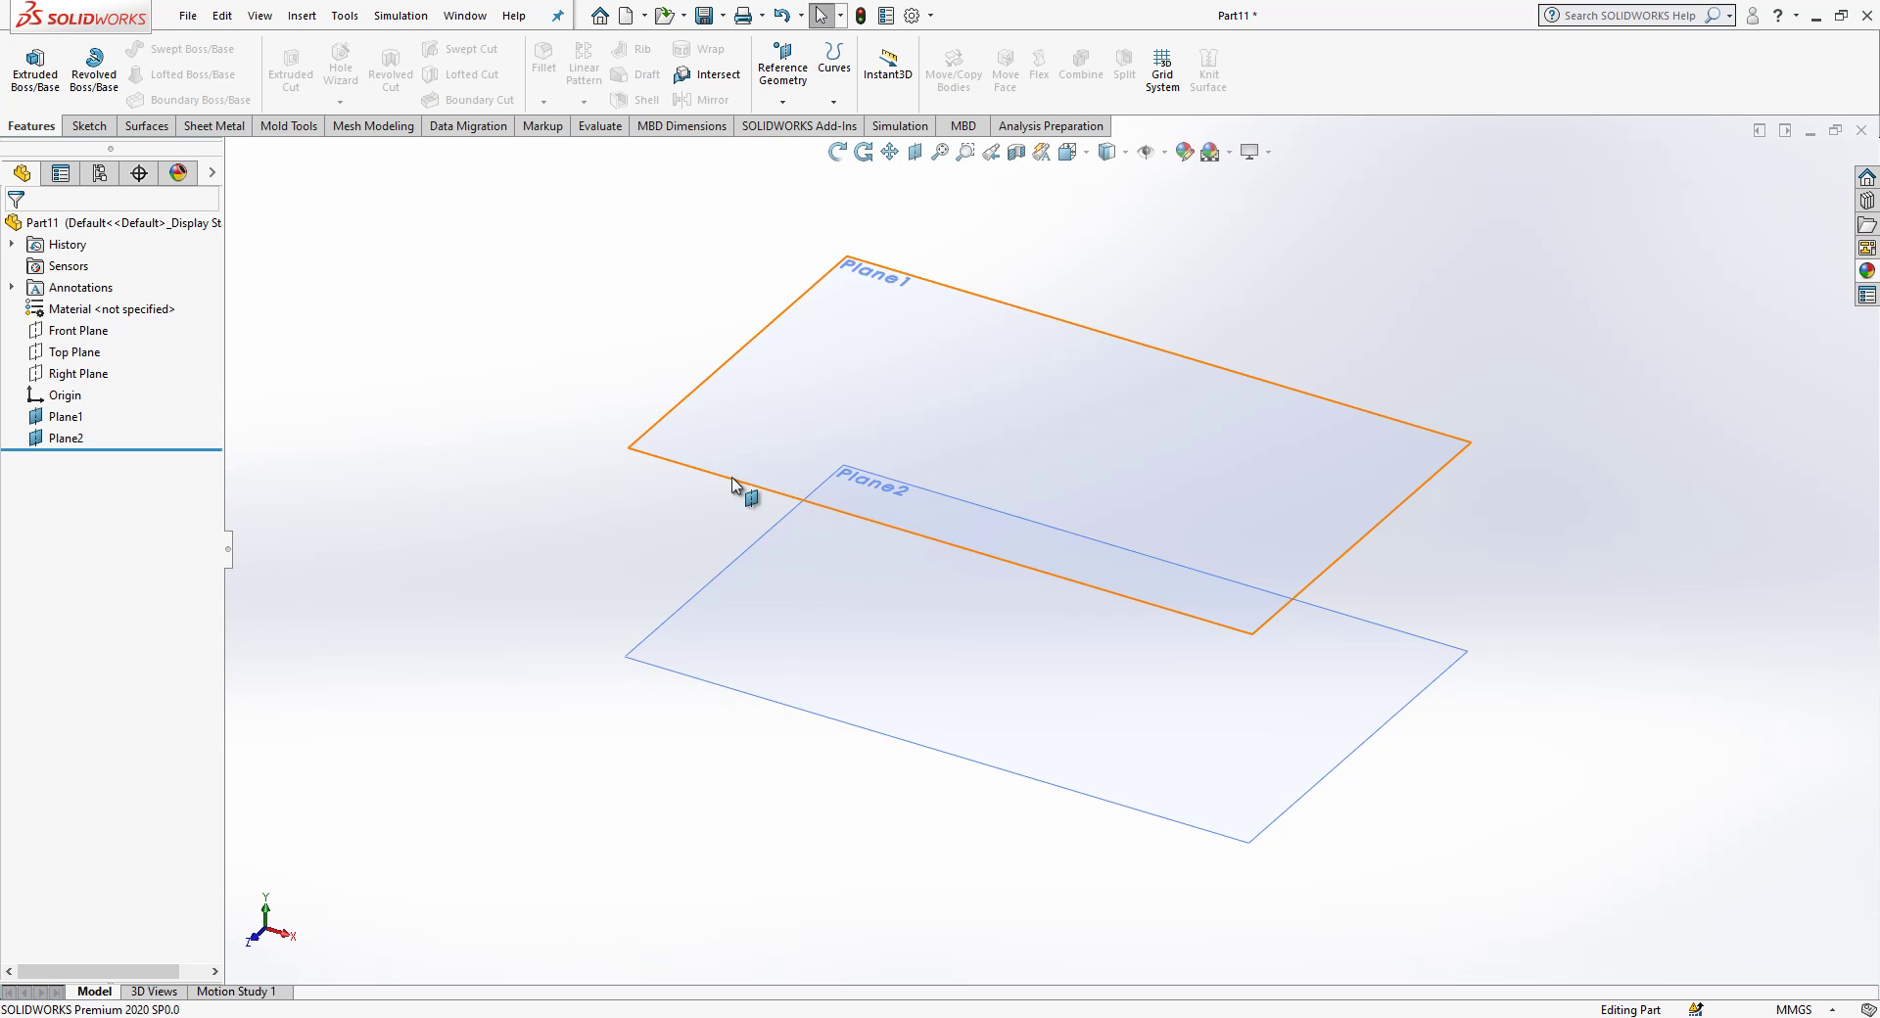
# - On Plane1, sketch a horizontal line about 87 mm long with its midpoint constrained to the origin
pyautogui.click(843, 332)
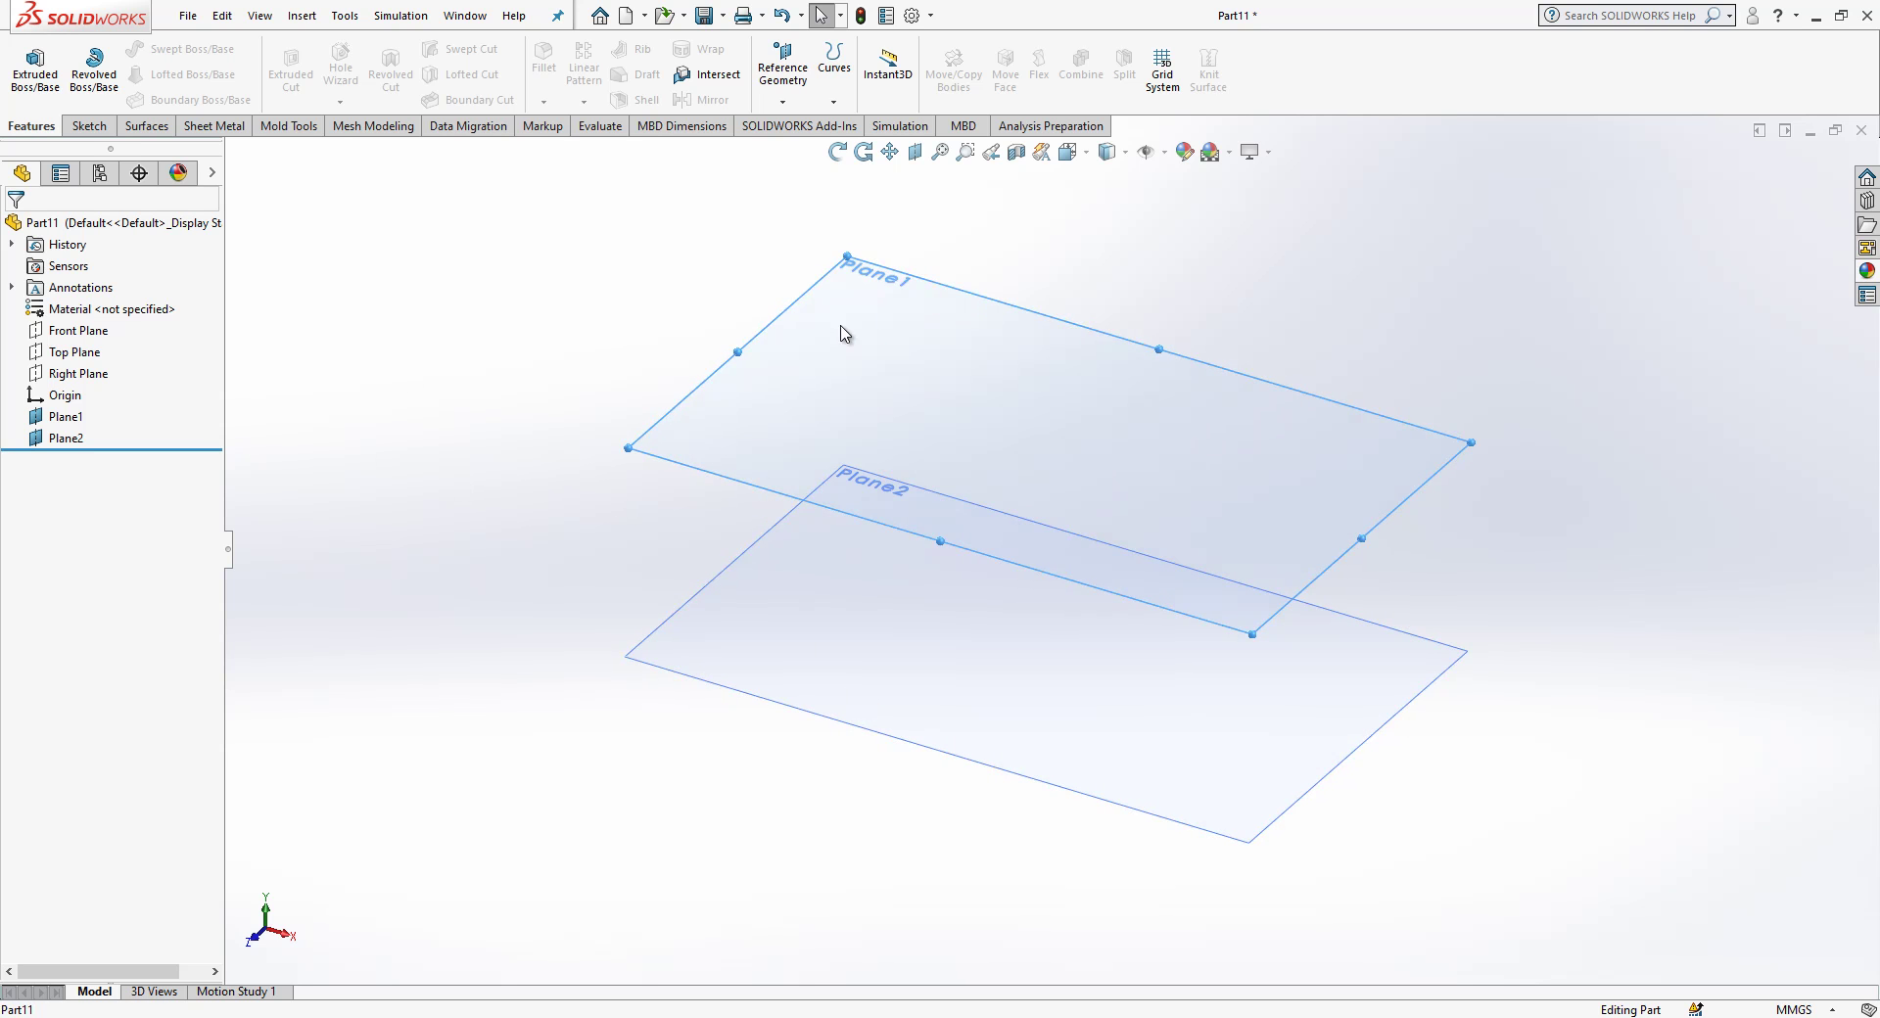
pyautogui.click(927, 271)
pyautogui.click(127, 48)
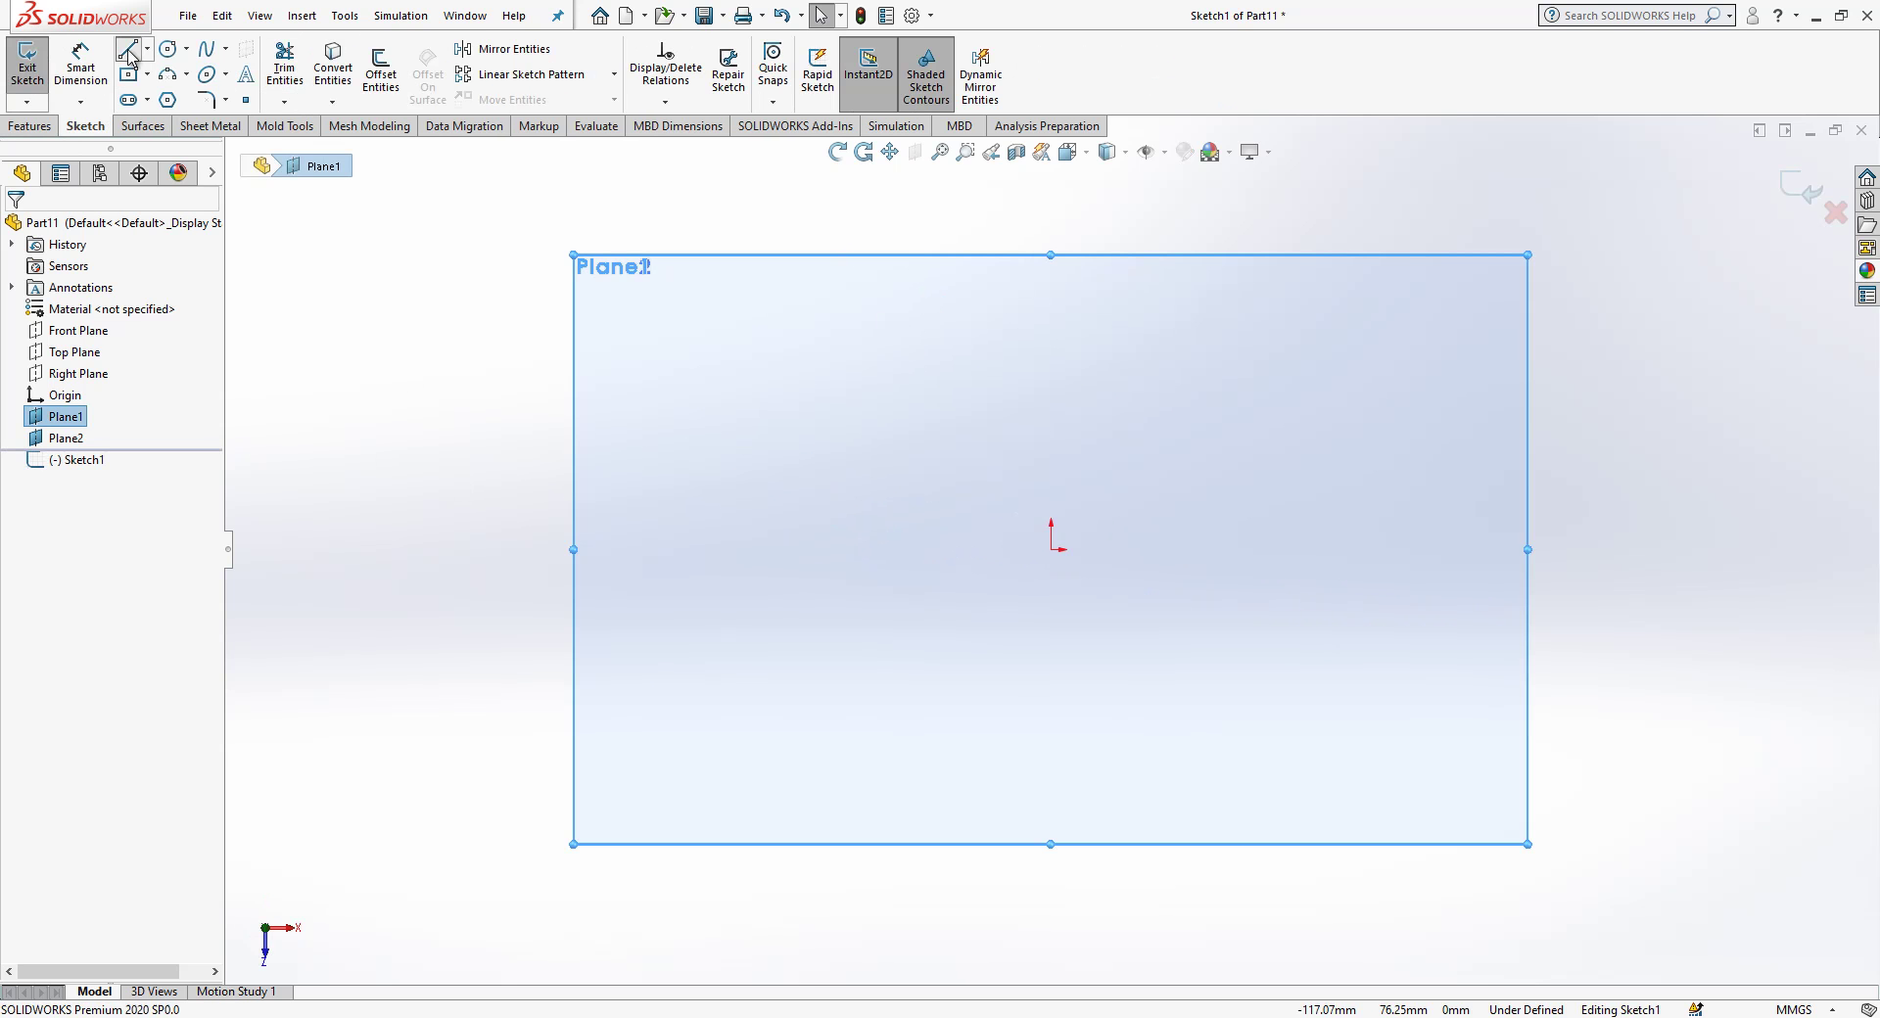
pyautogui.click(819, 549)
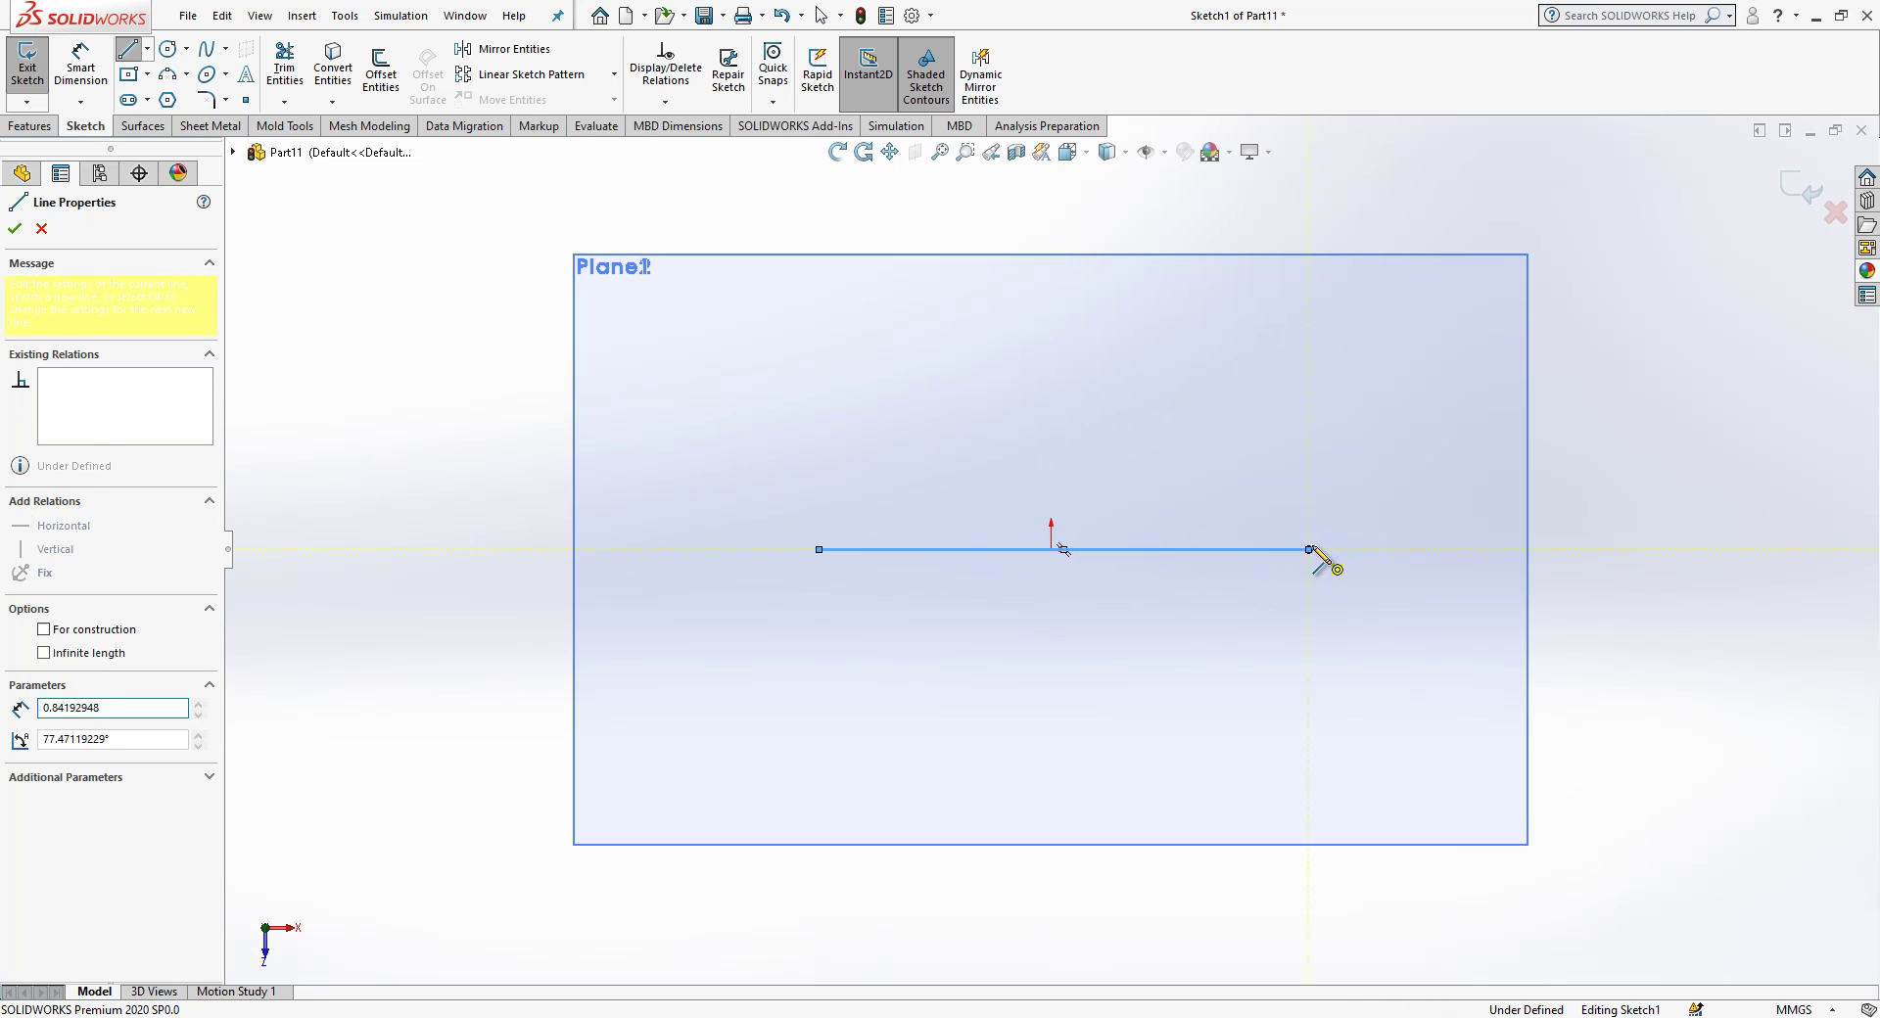
pyautogui.click(1310, 549)
pyautogui.press('Escape')
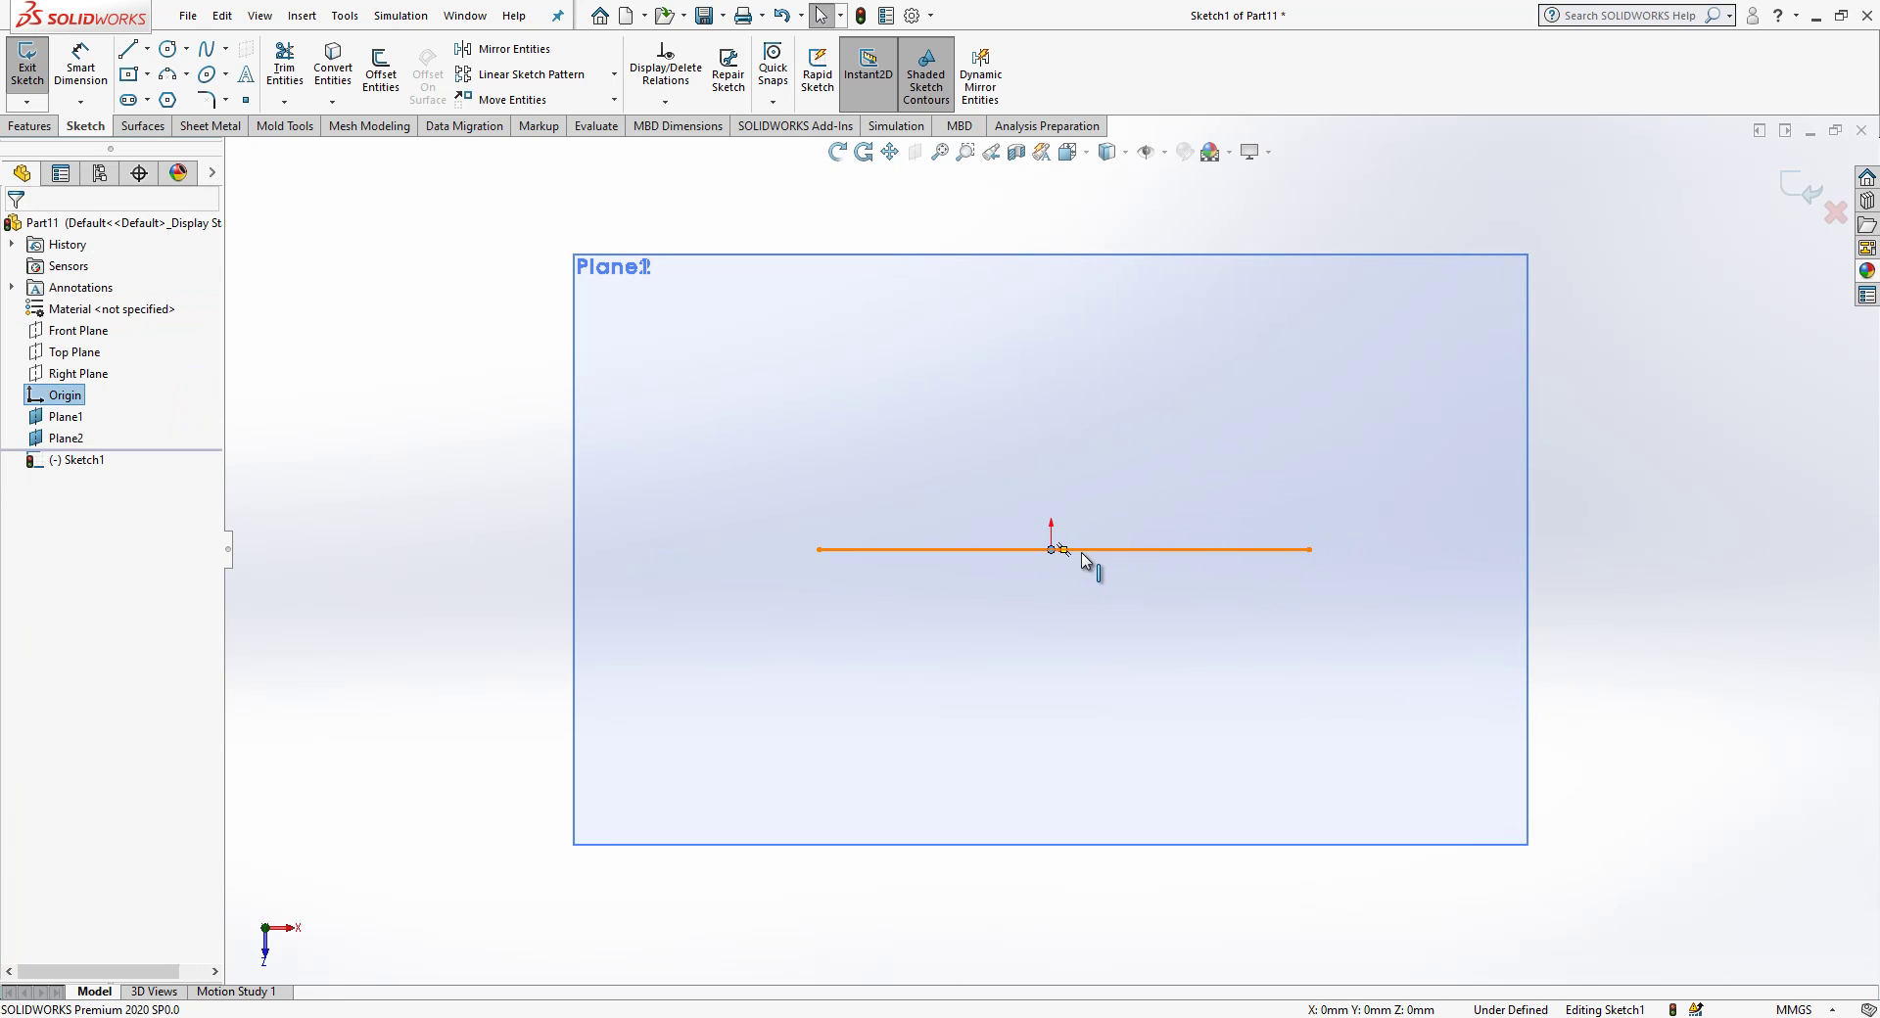
pyautogui.keyDown('ctrl'); pyautogui.click(1087, 550); pyautogui.keyUp('ctrl')
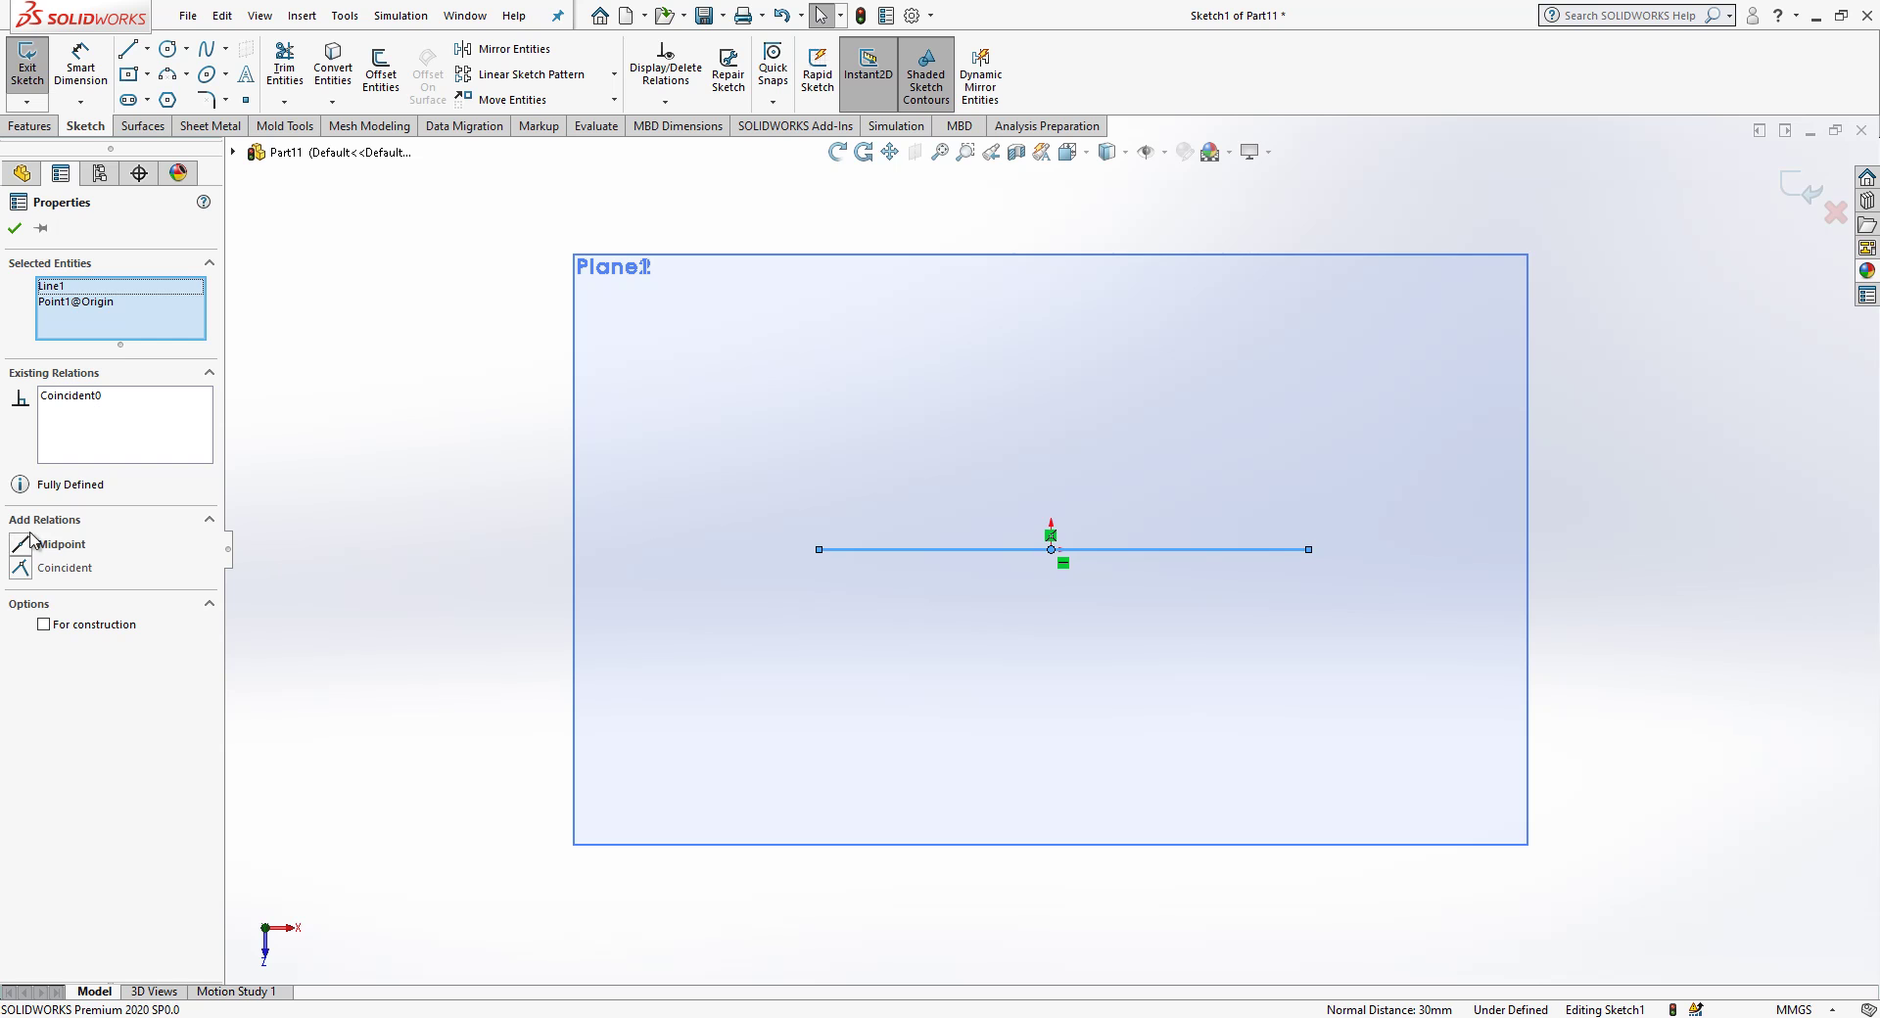
pyautogui.click(79, 545)
# - Dimension the horizontal line's length to 60 mm and exit the sketch
pyautogui.click(80, 69)
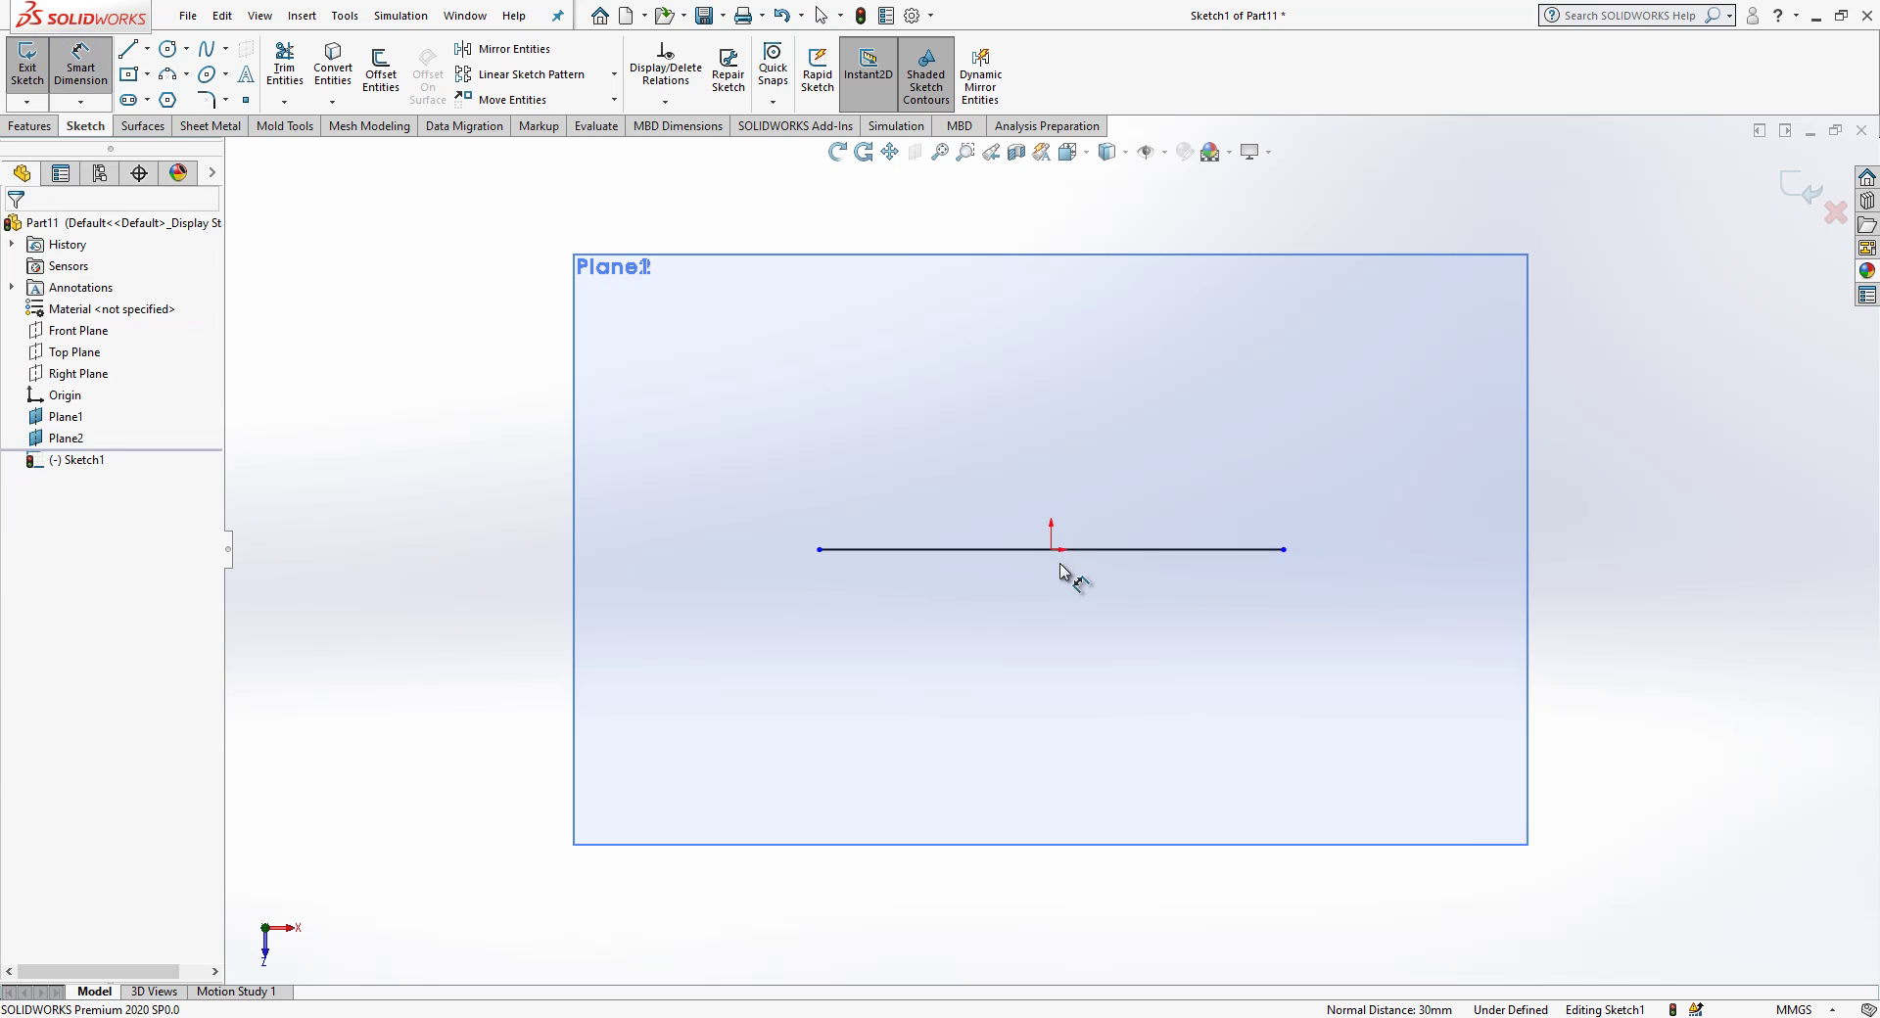
pyautogui.click(1031, 534)
pyautogui.click(1041, 437)
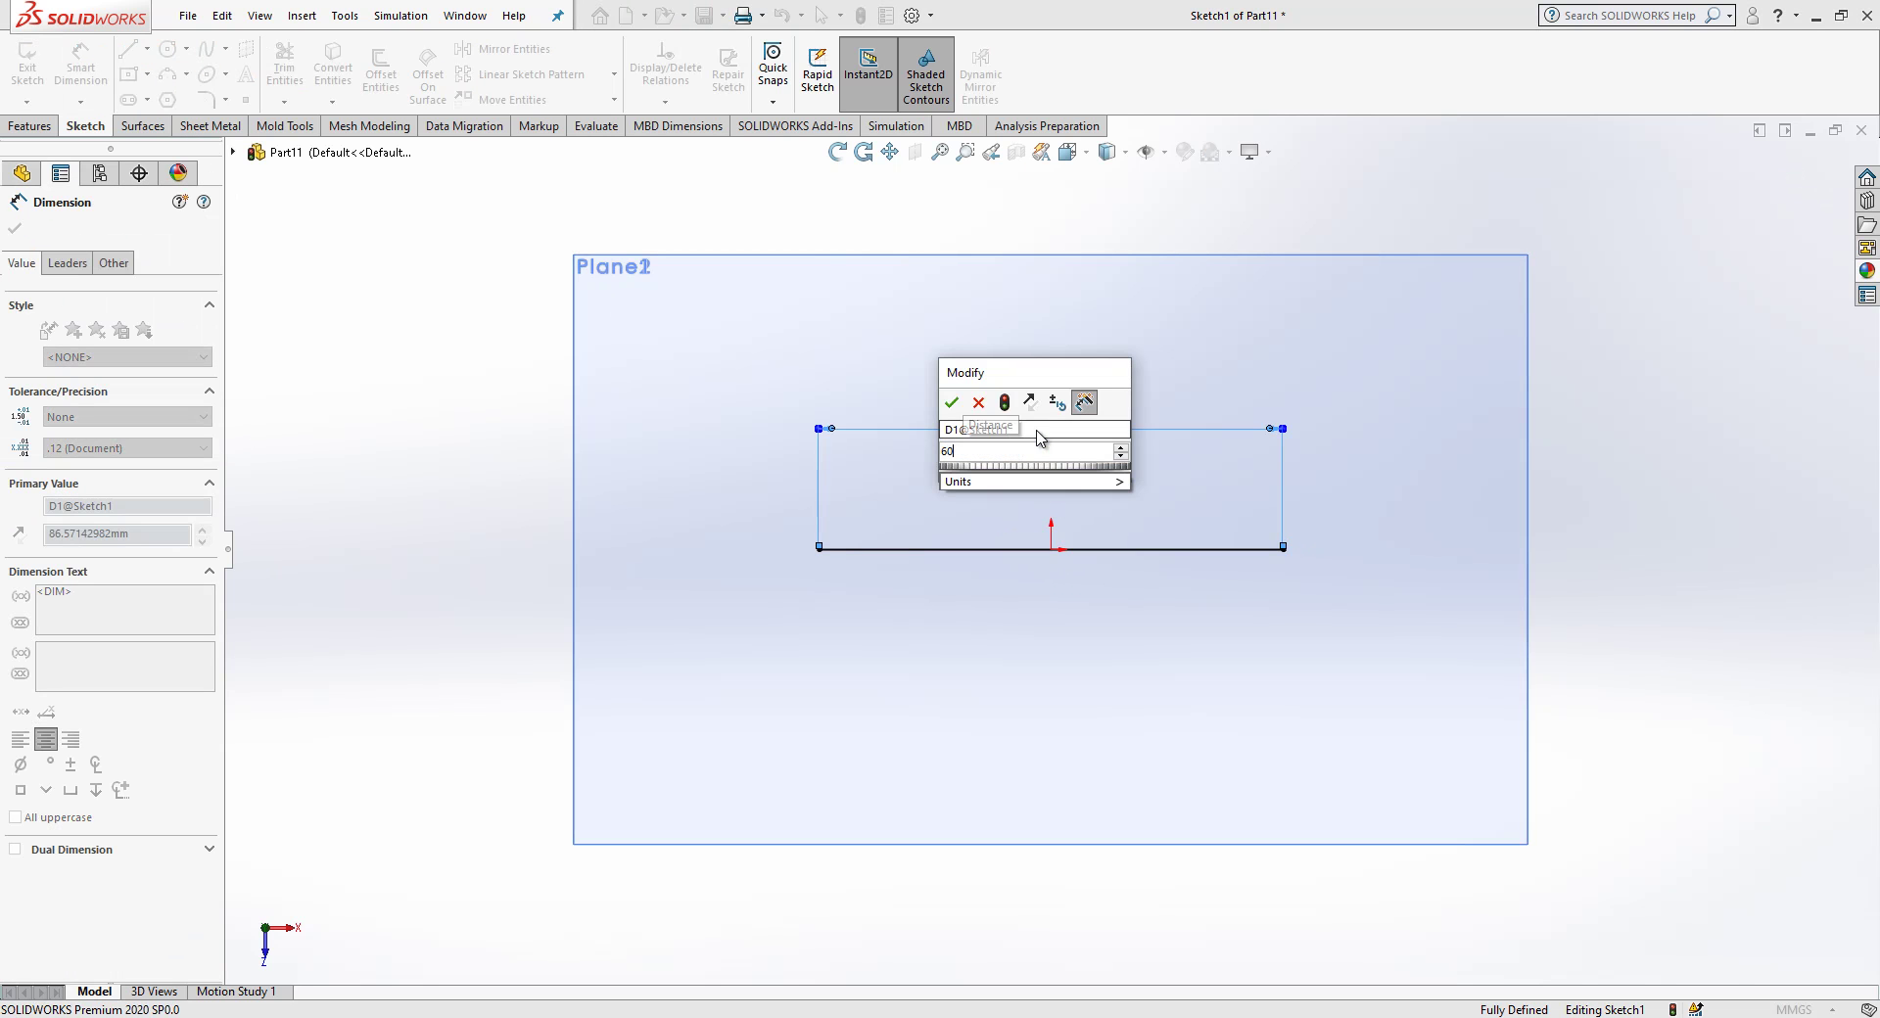
pyautogui.write('60')
pyautogui.press('Return')
pyautogui.press('Escape')
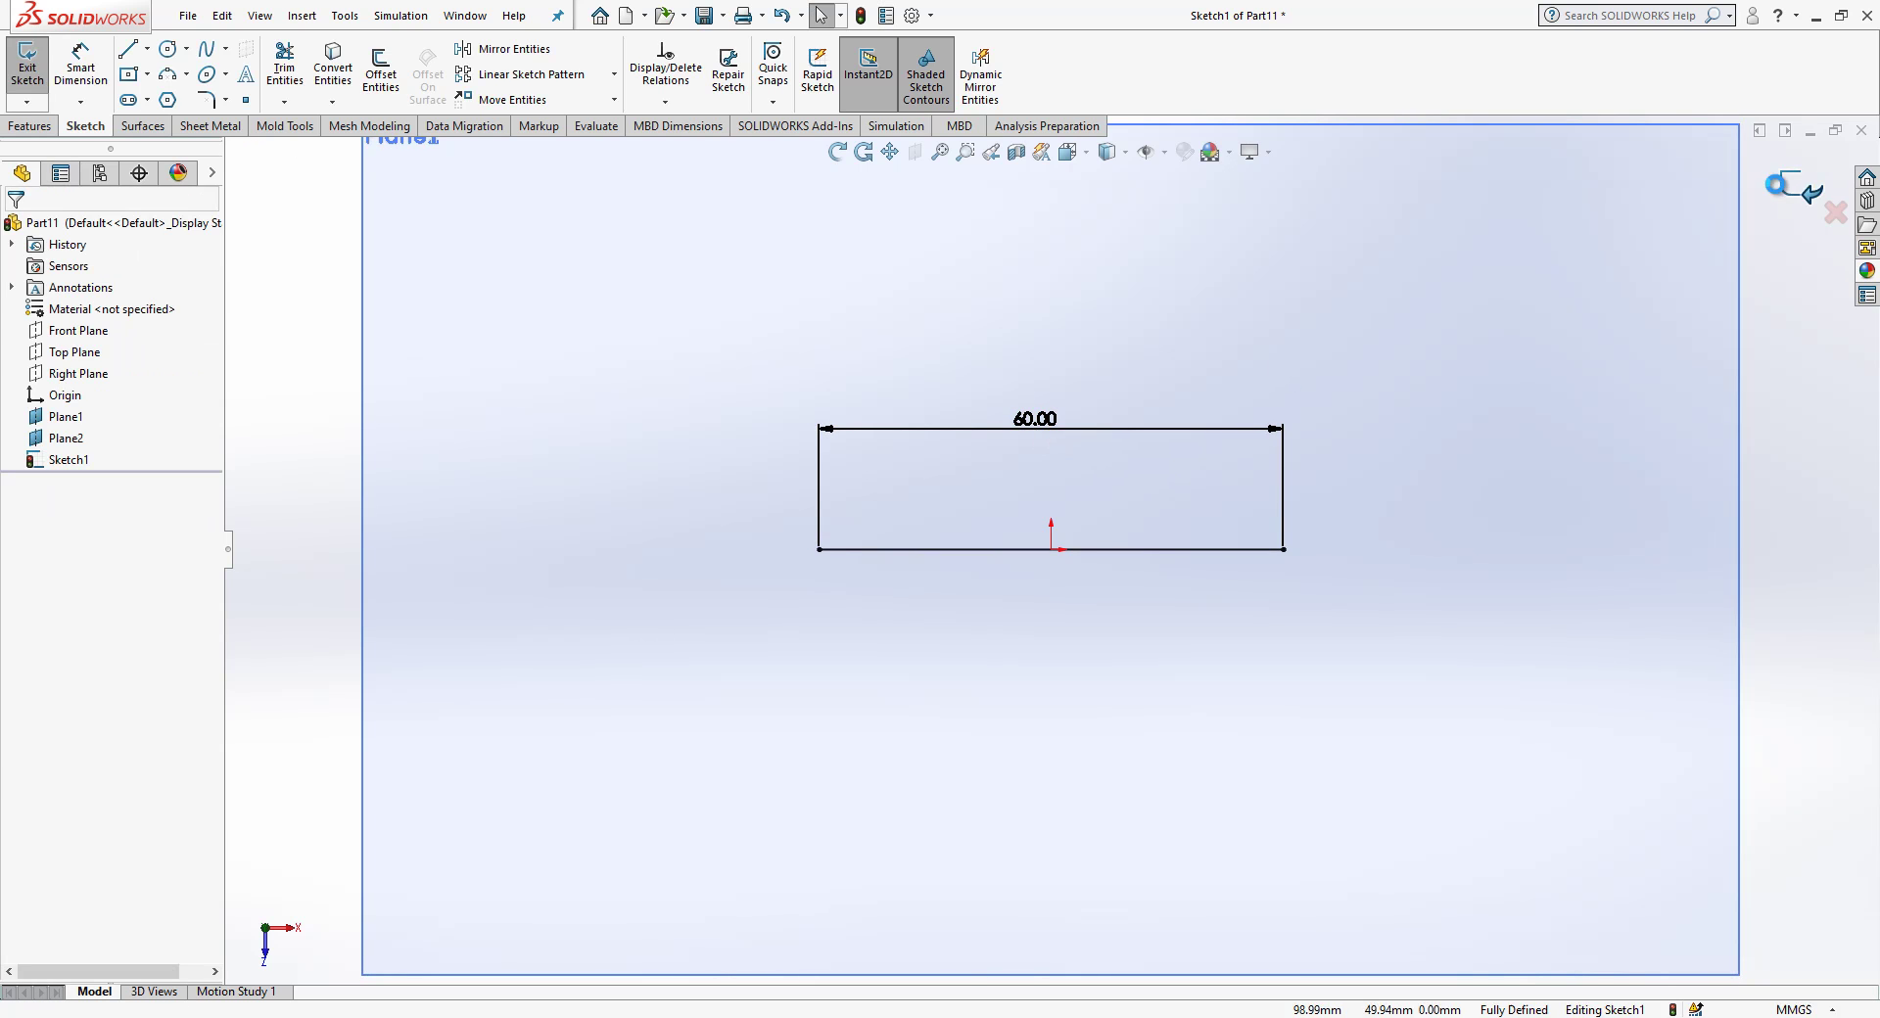
# - Start a sketch on Plane2 and draw a line about 59 mm long near the origin, perpendicular to the Plane1 line
pyautogui.scroll(2, 1049, 626)
pyautogui.moveTo(1049, 646); pyautogui.dragTo(1070, 424, button='middle')
pyautogui.click(1037, 752)
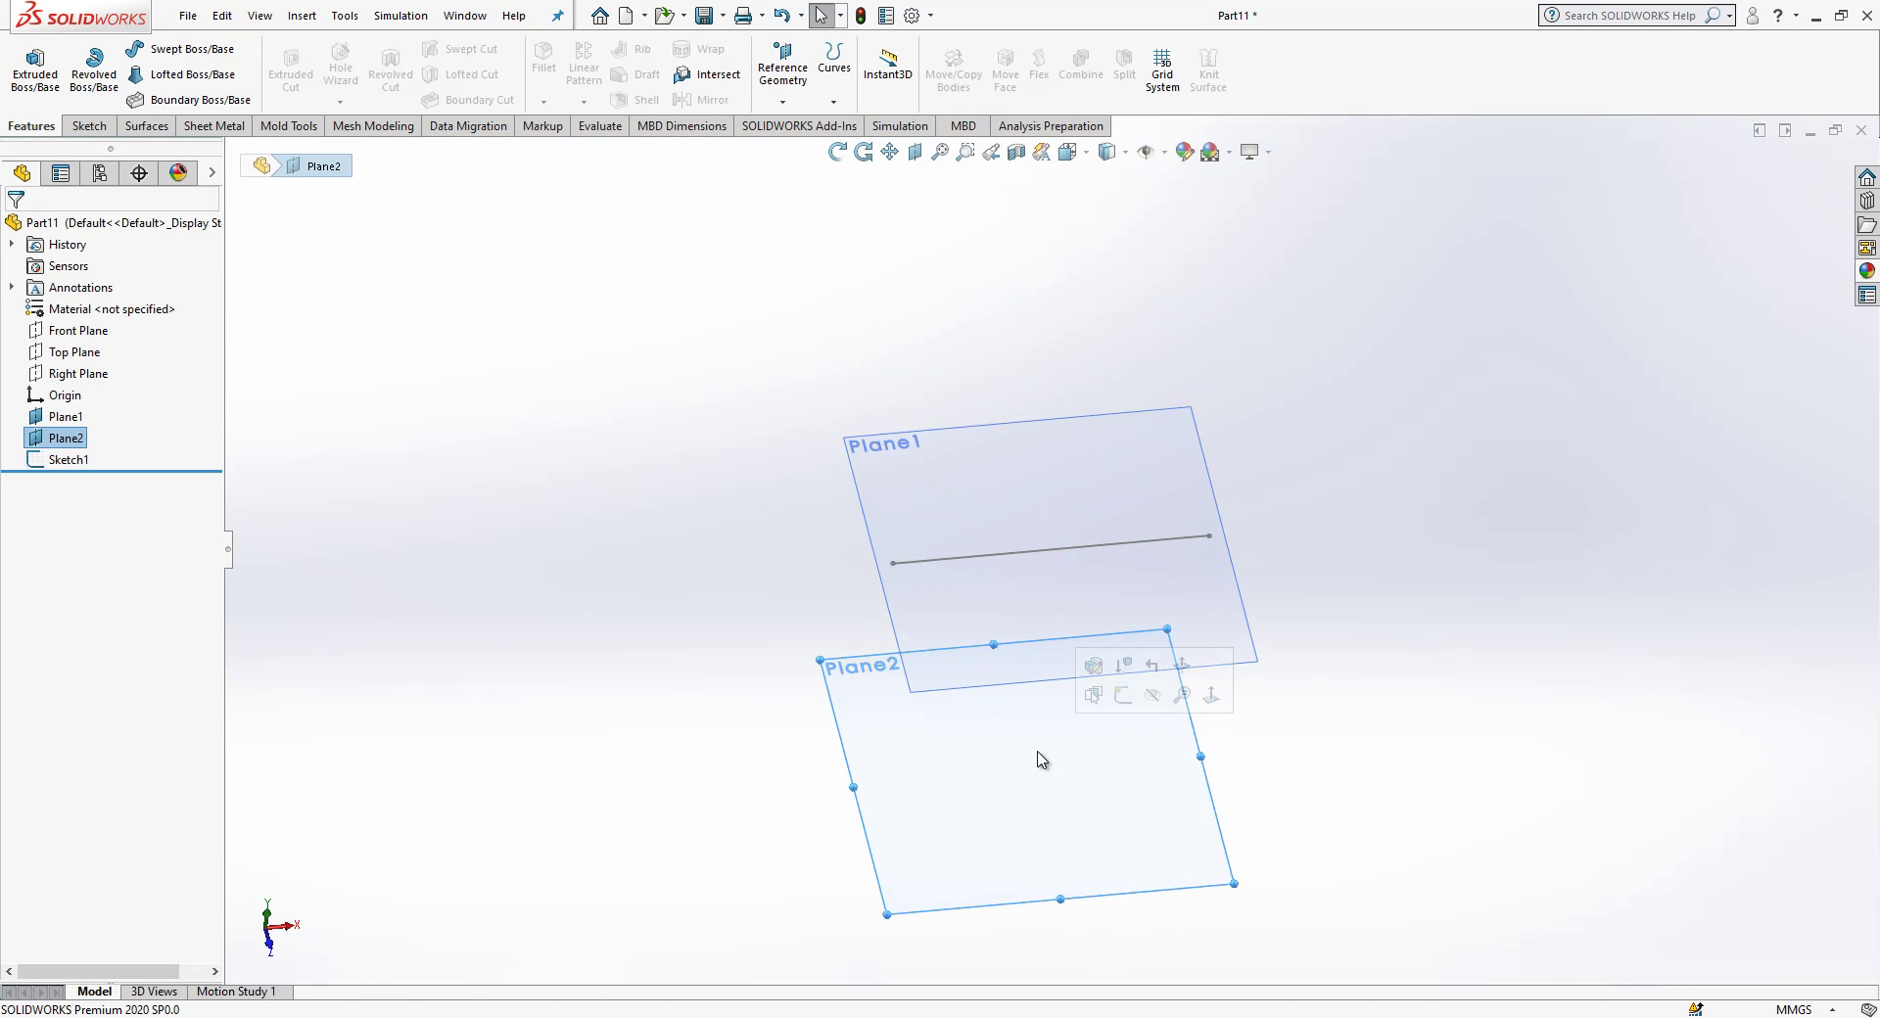
pyautogui.click(1121, 694)
pyautogui.moveTo(1050, 746)
pyautogui.mouseDown(button='middle')
pyautogui.moveTo(1120, 608)
pyautogui.moveTo(1091, 748)
pyautogui.mouseUp(button='middle')
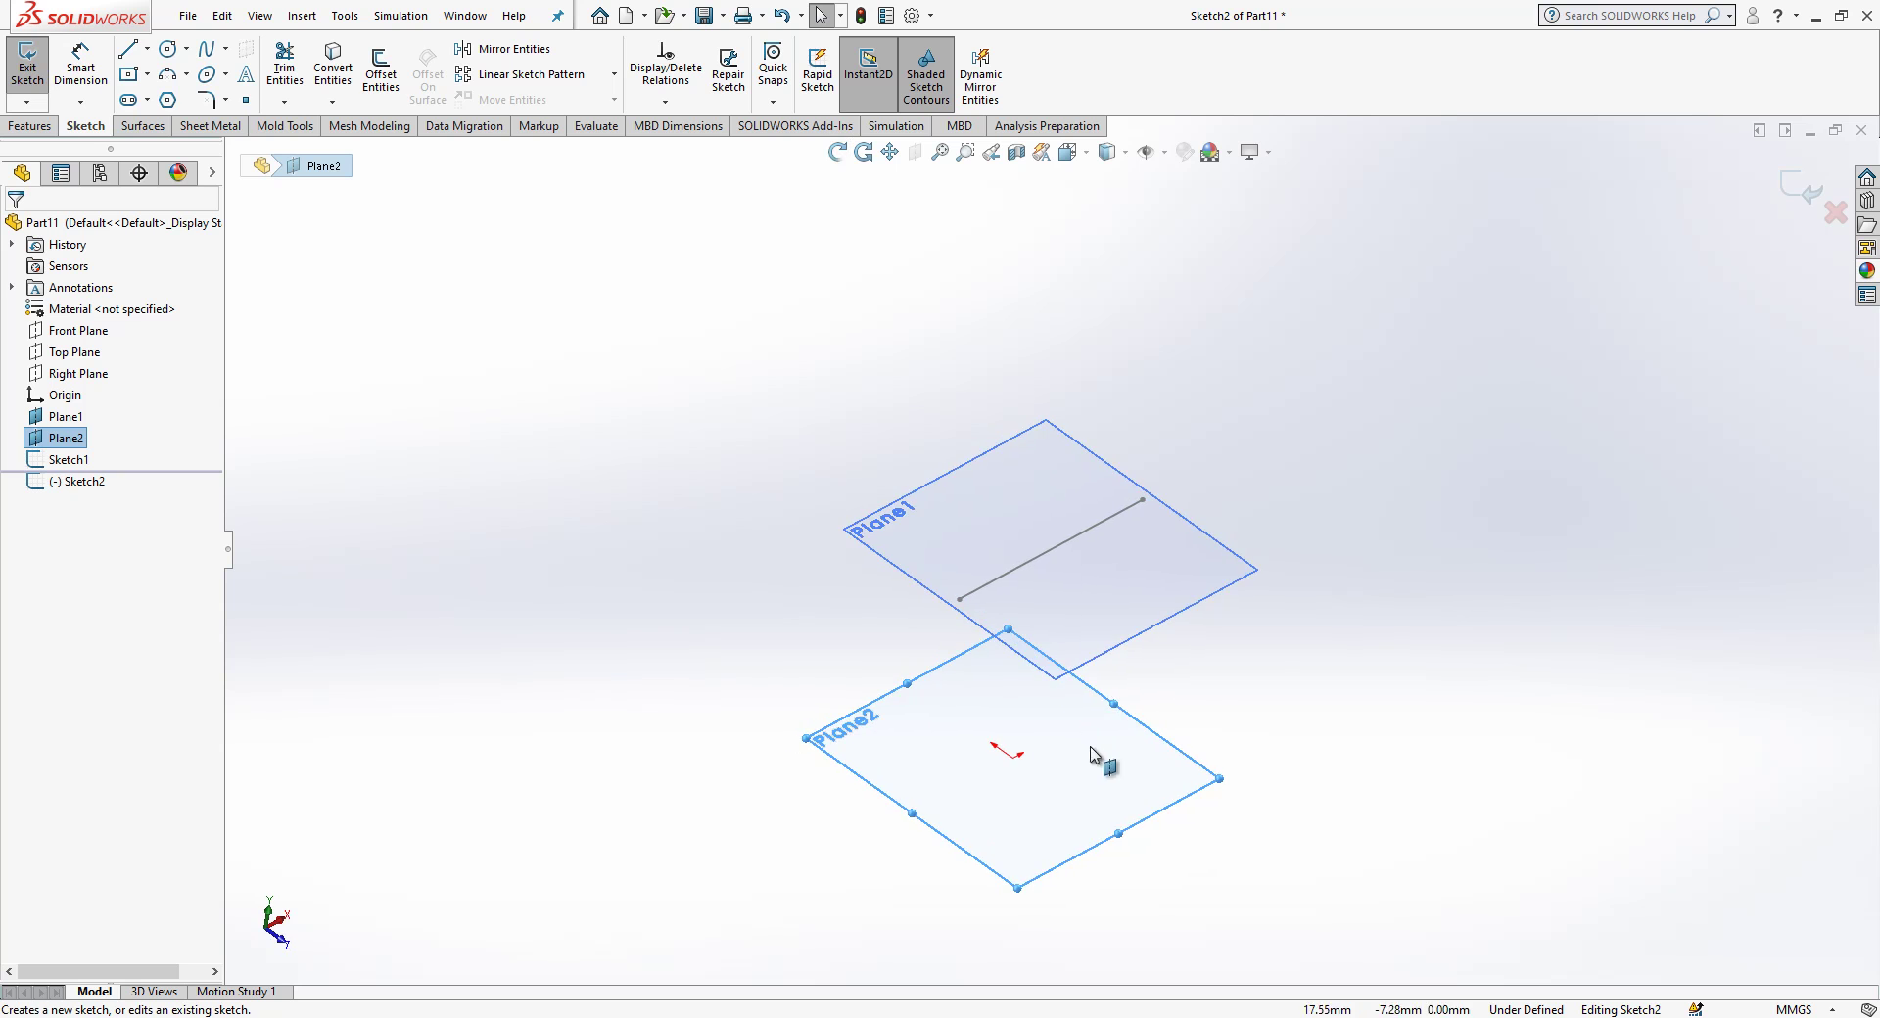
pyautogui.press('space')
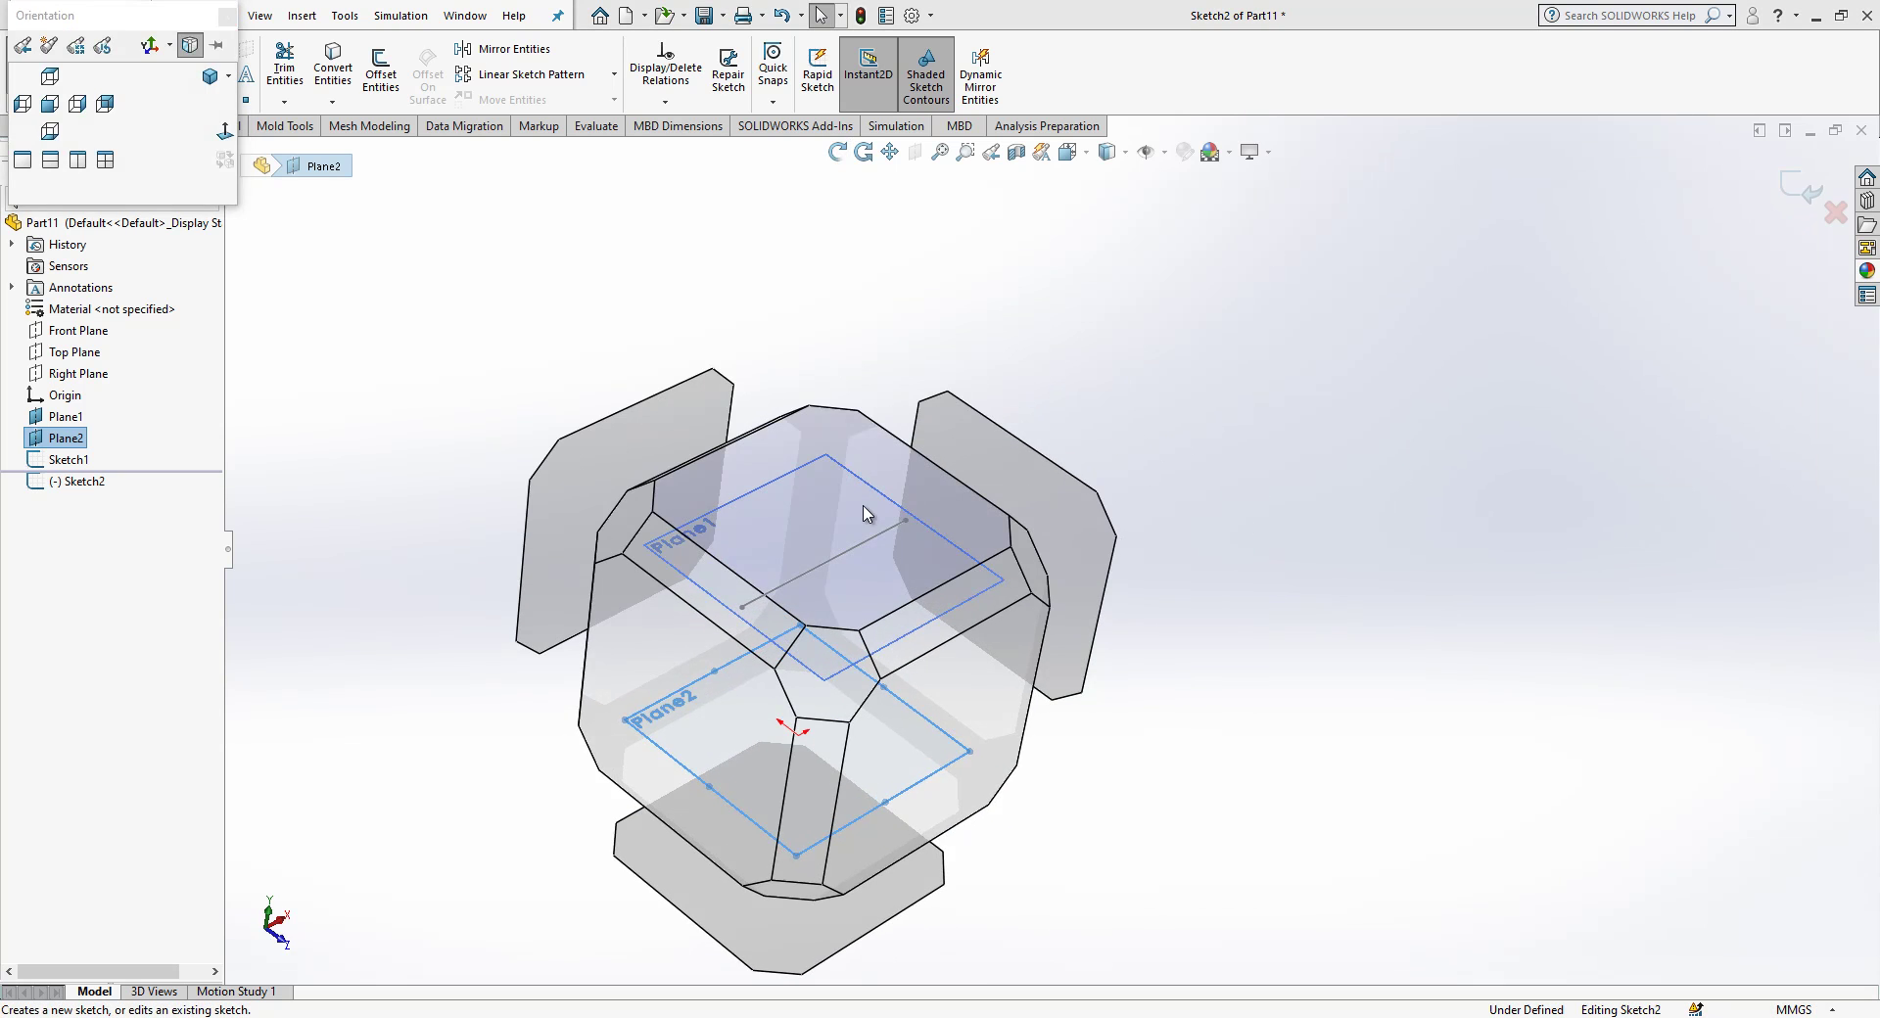
pyautogui.click(864, 513)
pyautogui.press('l')
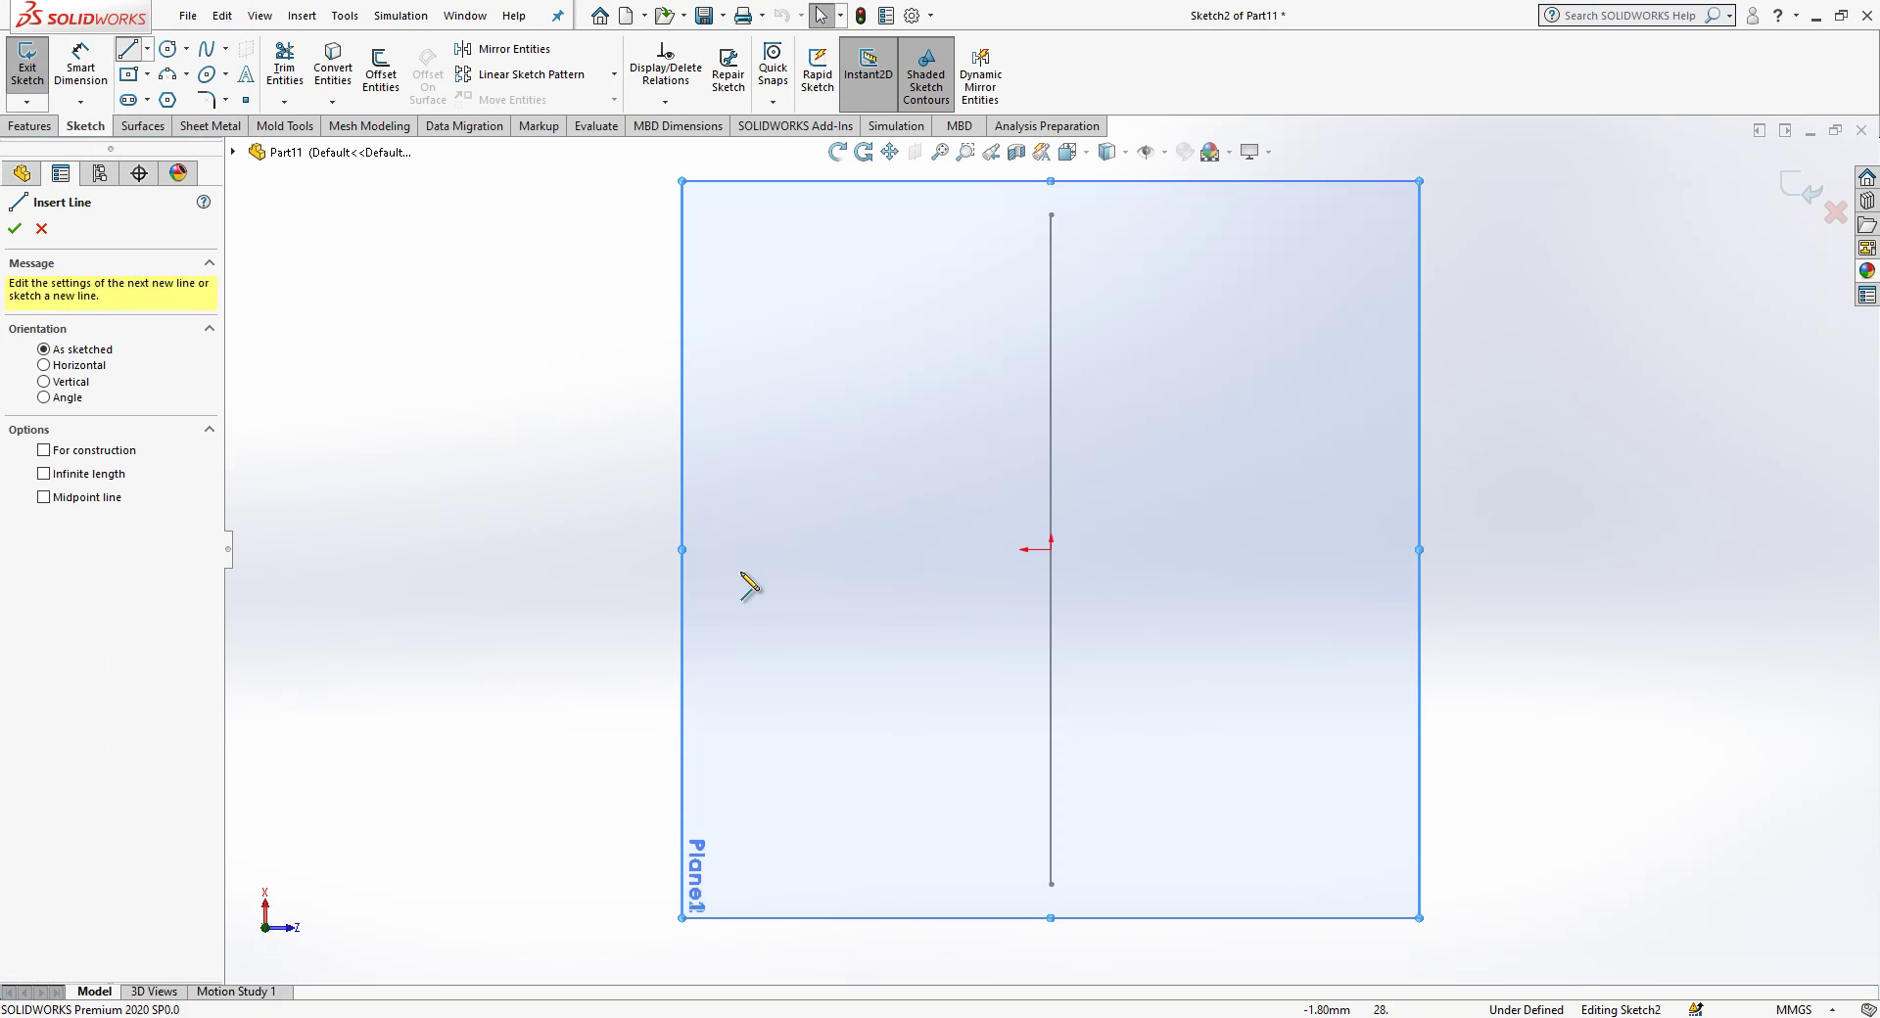
pyautogui.click(705, 540)
pyautogui.click(1361, 540)
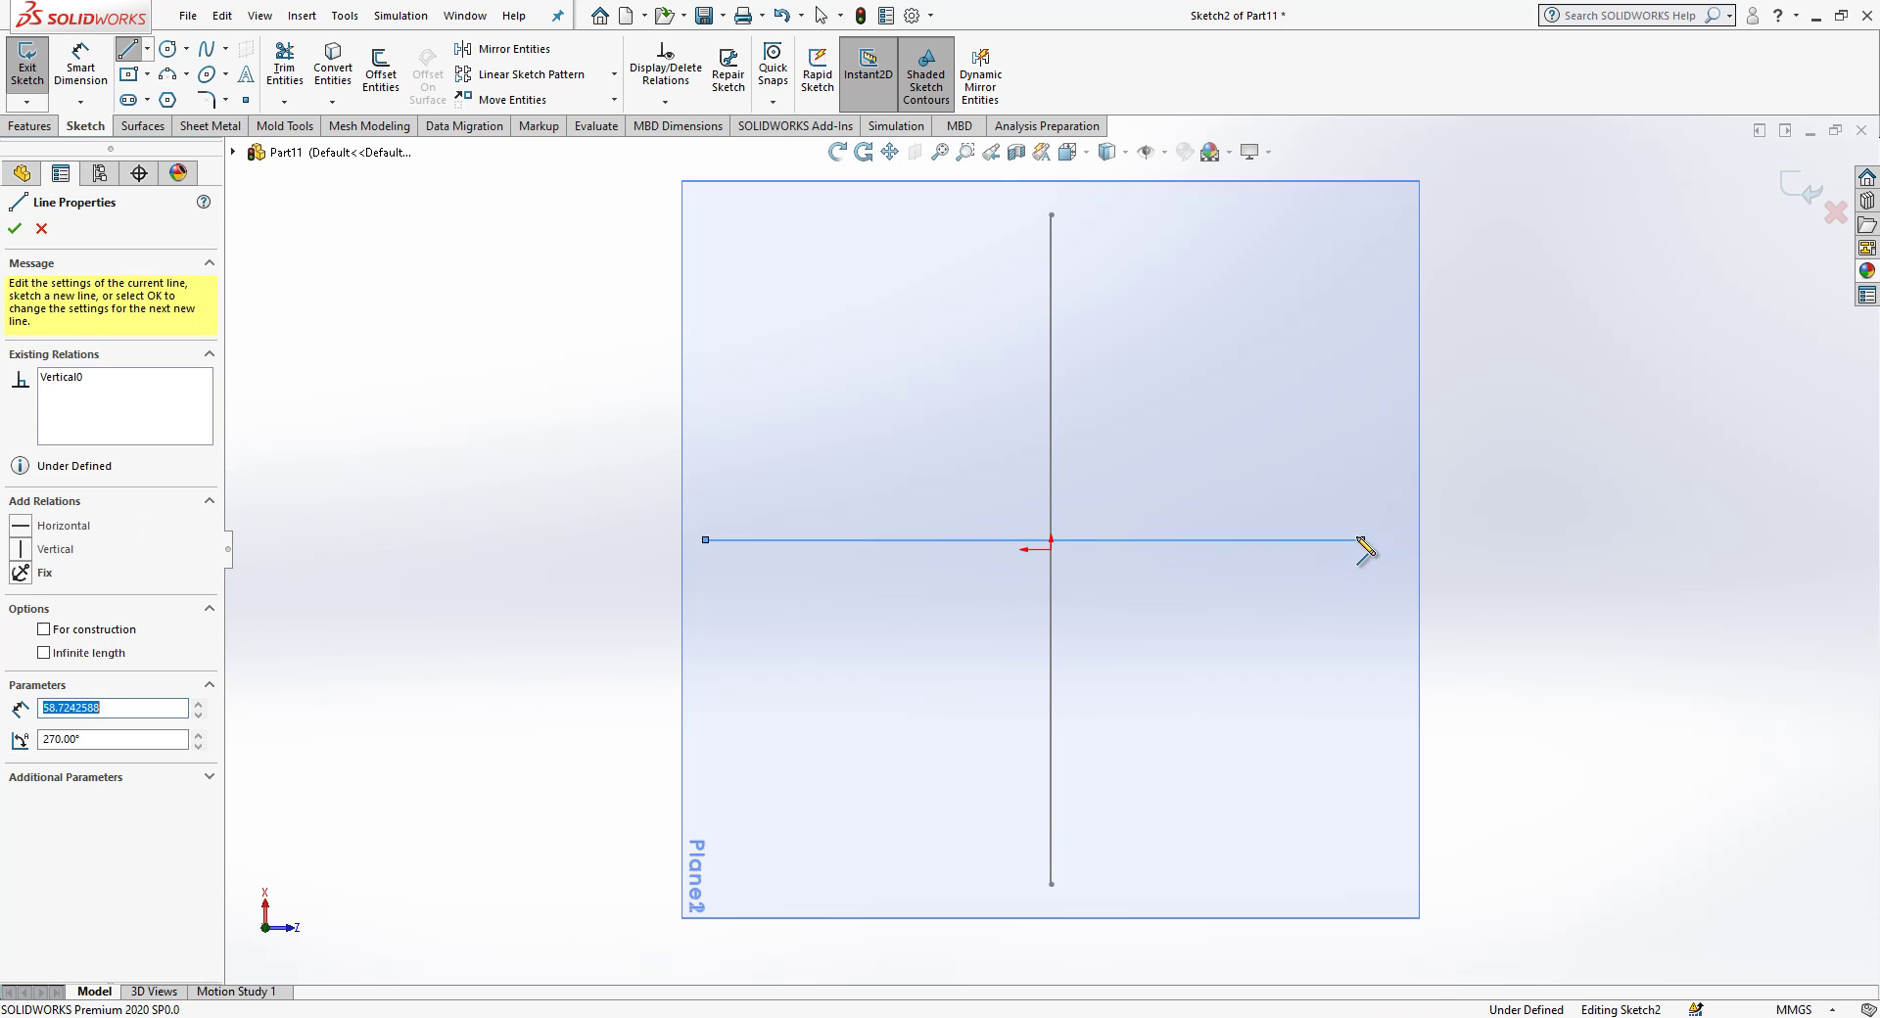
pyautogui.press('Escape')
# - Constrain the Plane2 line's midpoint to the origin
pyautogui.keyDown('ctrl'); pyautogui.click(1050, 549); pyautogui.keyUp('ctrl')
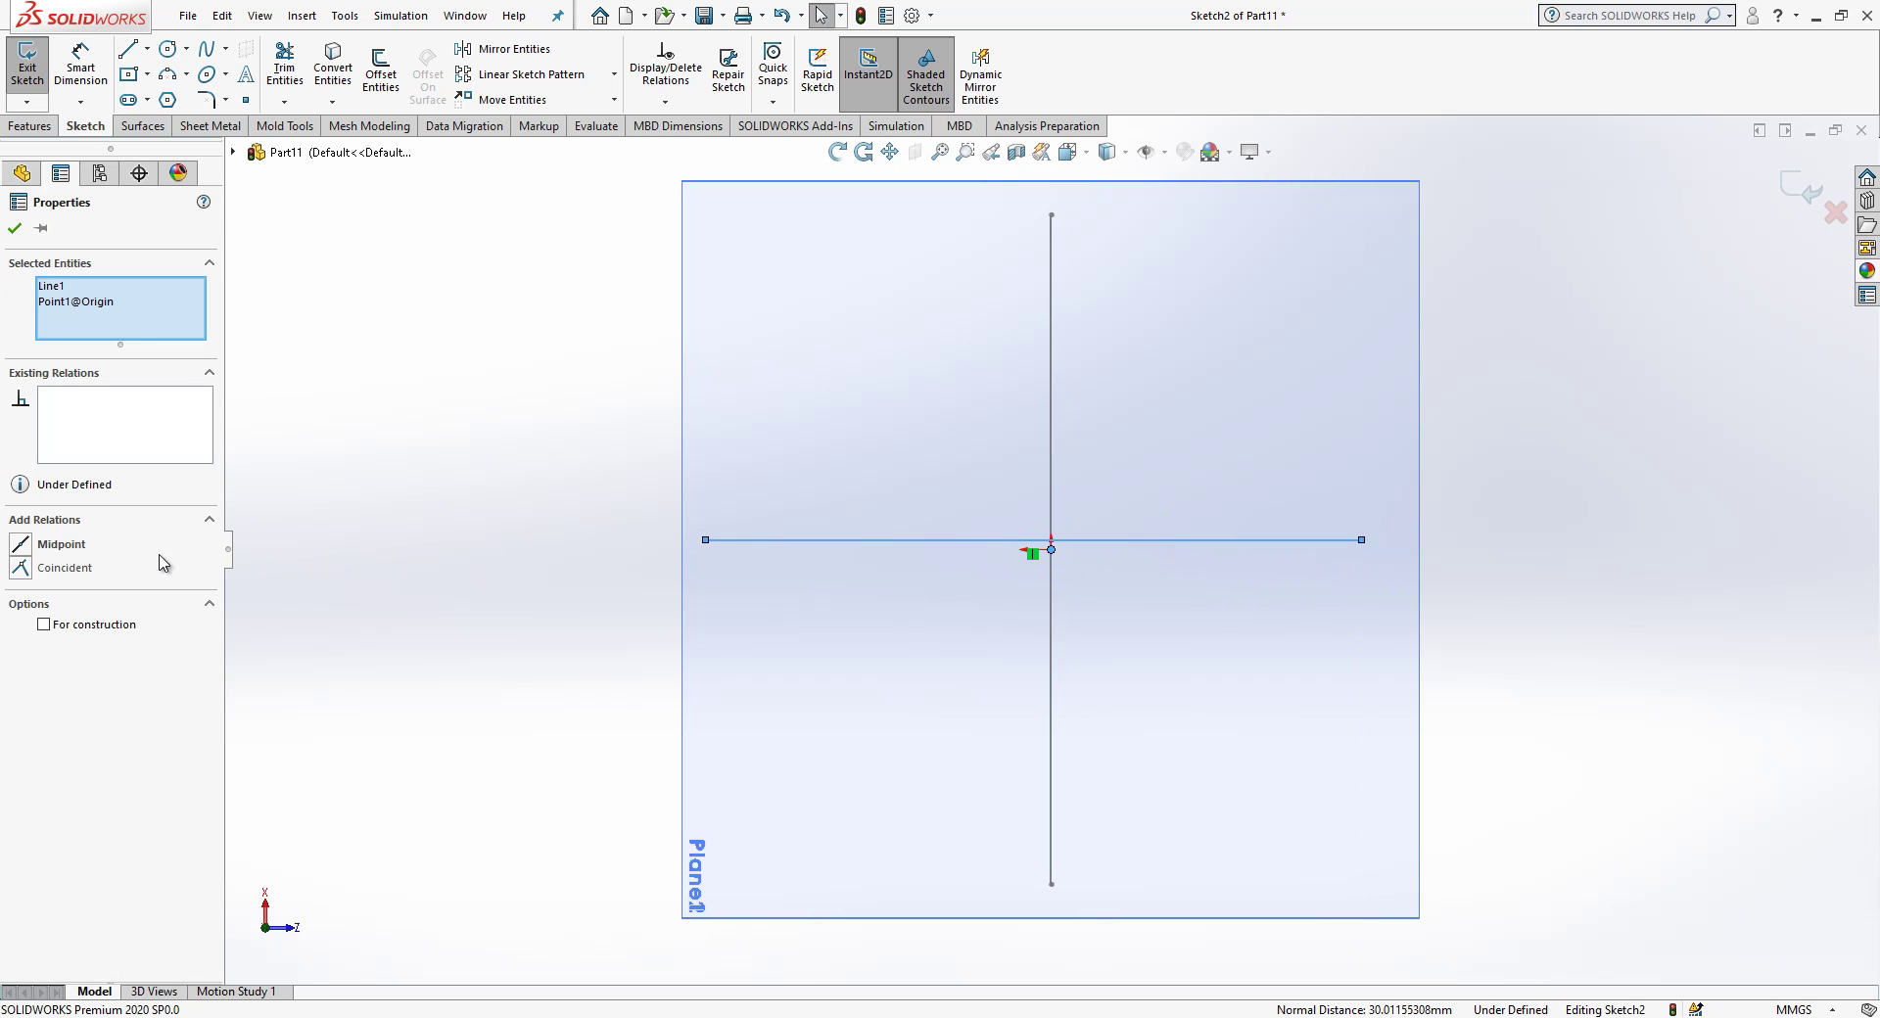
pyautogui.click(65, 544)
pyautogui.click(15, 229)
# - Dimension the Plane2 line's length to 60 mm and exit the sketch
pyautogui.click(80, 66)
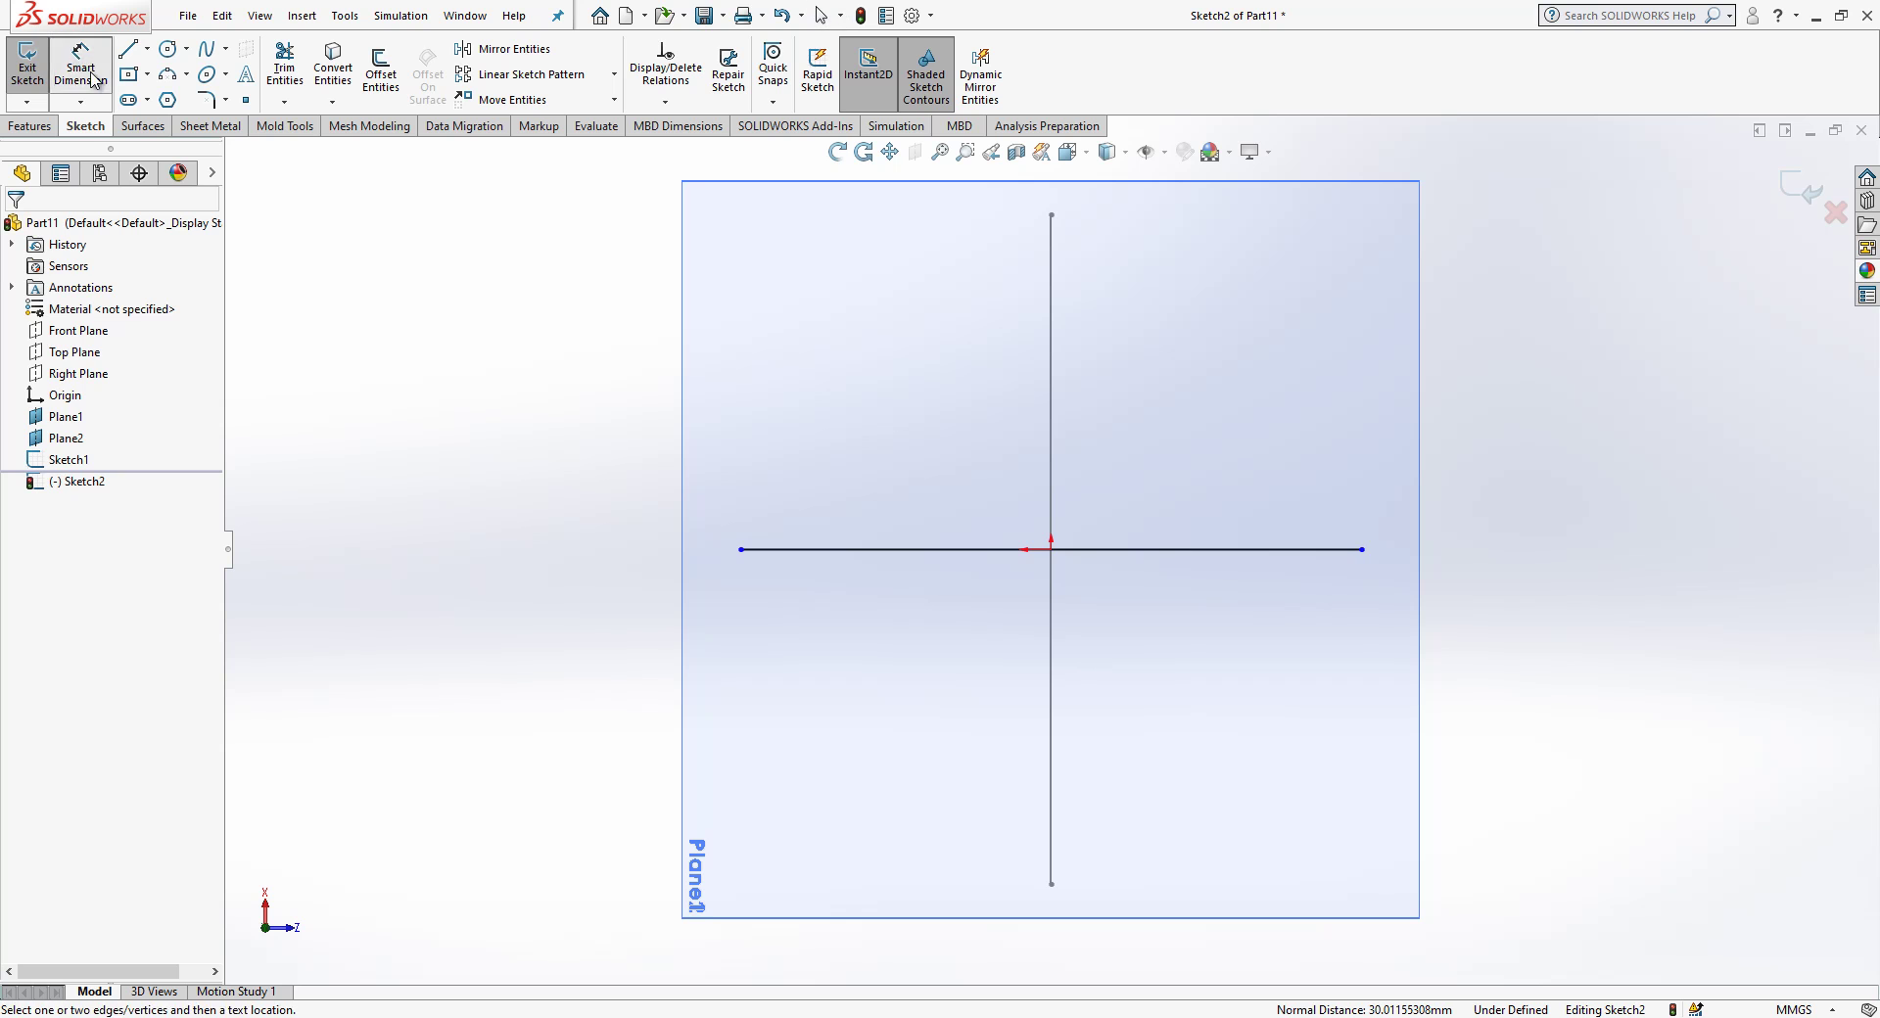
pyautogui.click(928, 595)
pyautogui.click(942, 703)
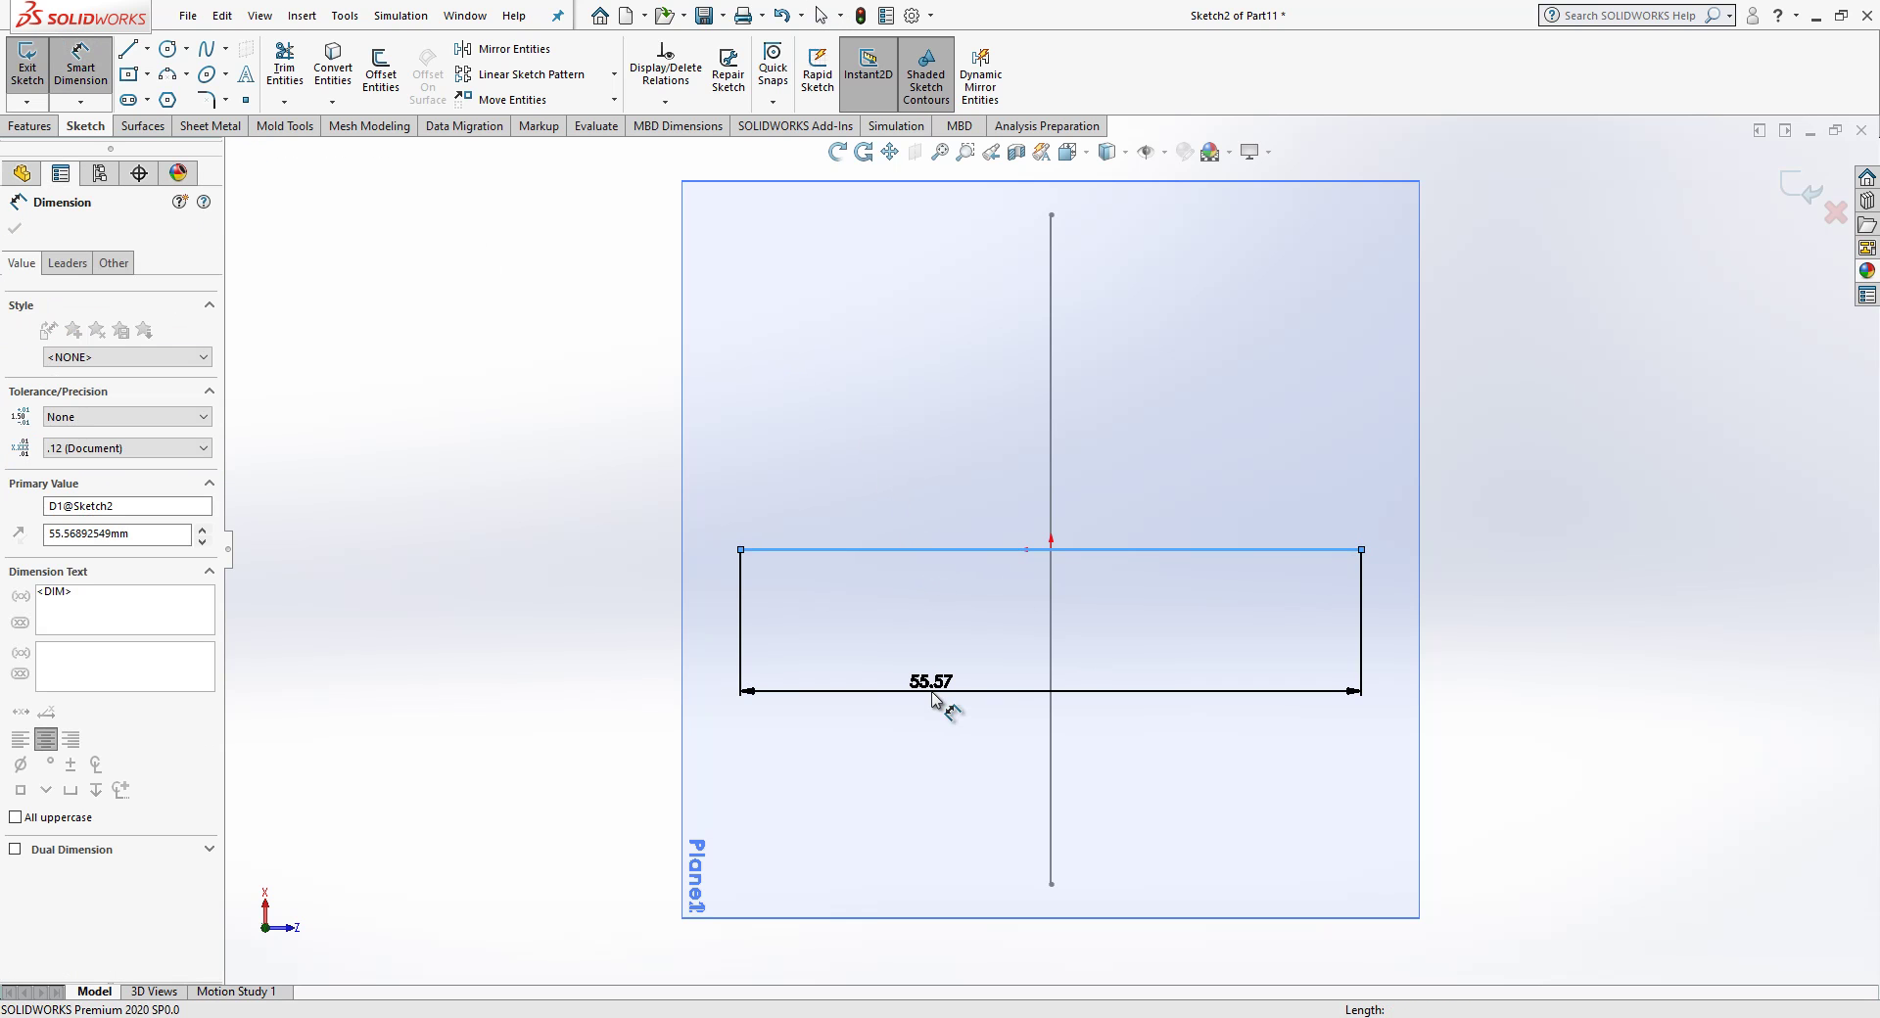
pyautogui.write('60')
pyautogui.press('Return')
pyautogui.press('Escape')
pyautogui.moveTo(798, 775); pyautogui.dragTo(1671, 176, button='middle')
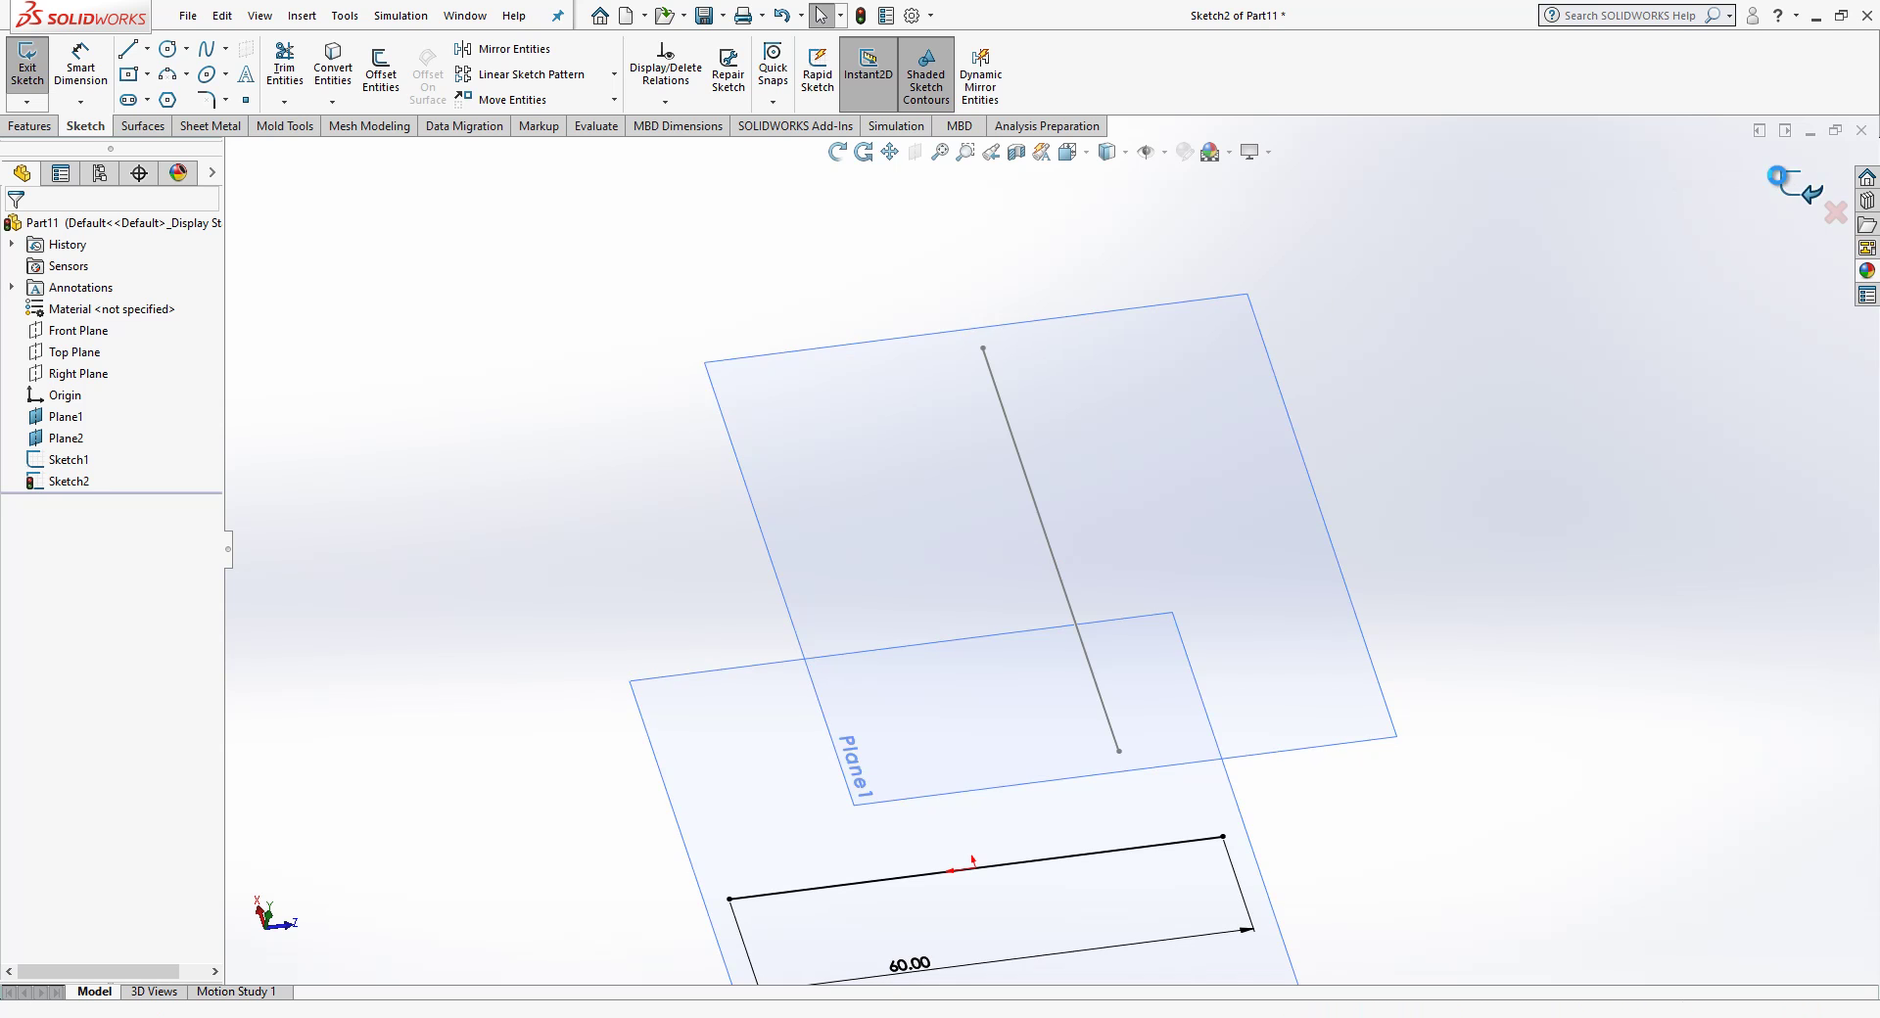
pyautogui.click(1797, 186)
# - Hide both offset reference planes, Plane1 and Plane2
pyautogui.moveTo(1798, 186)
pyautogui.mouseDown(button='middle')
pyautogui.moveTo(1258, 335)
pyautogui.moveTo(1104, 575)
pyautogui.moveTo(1178, 538)
pyautogui.mouseUp(button='middle')
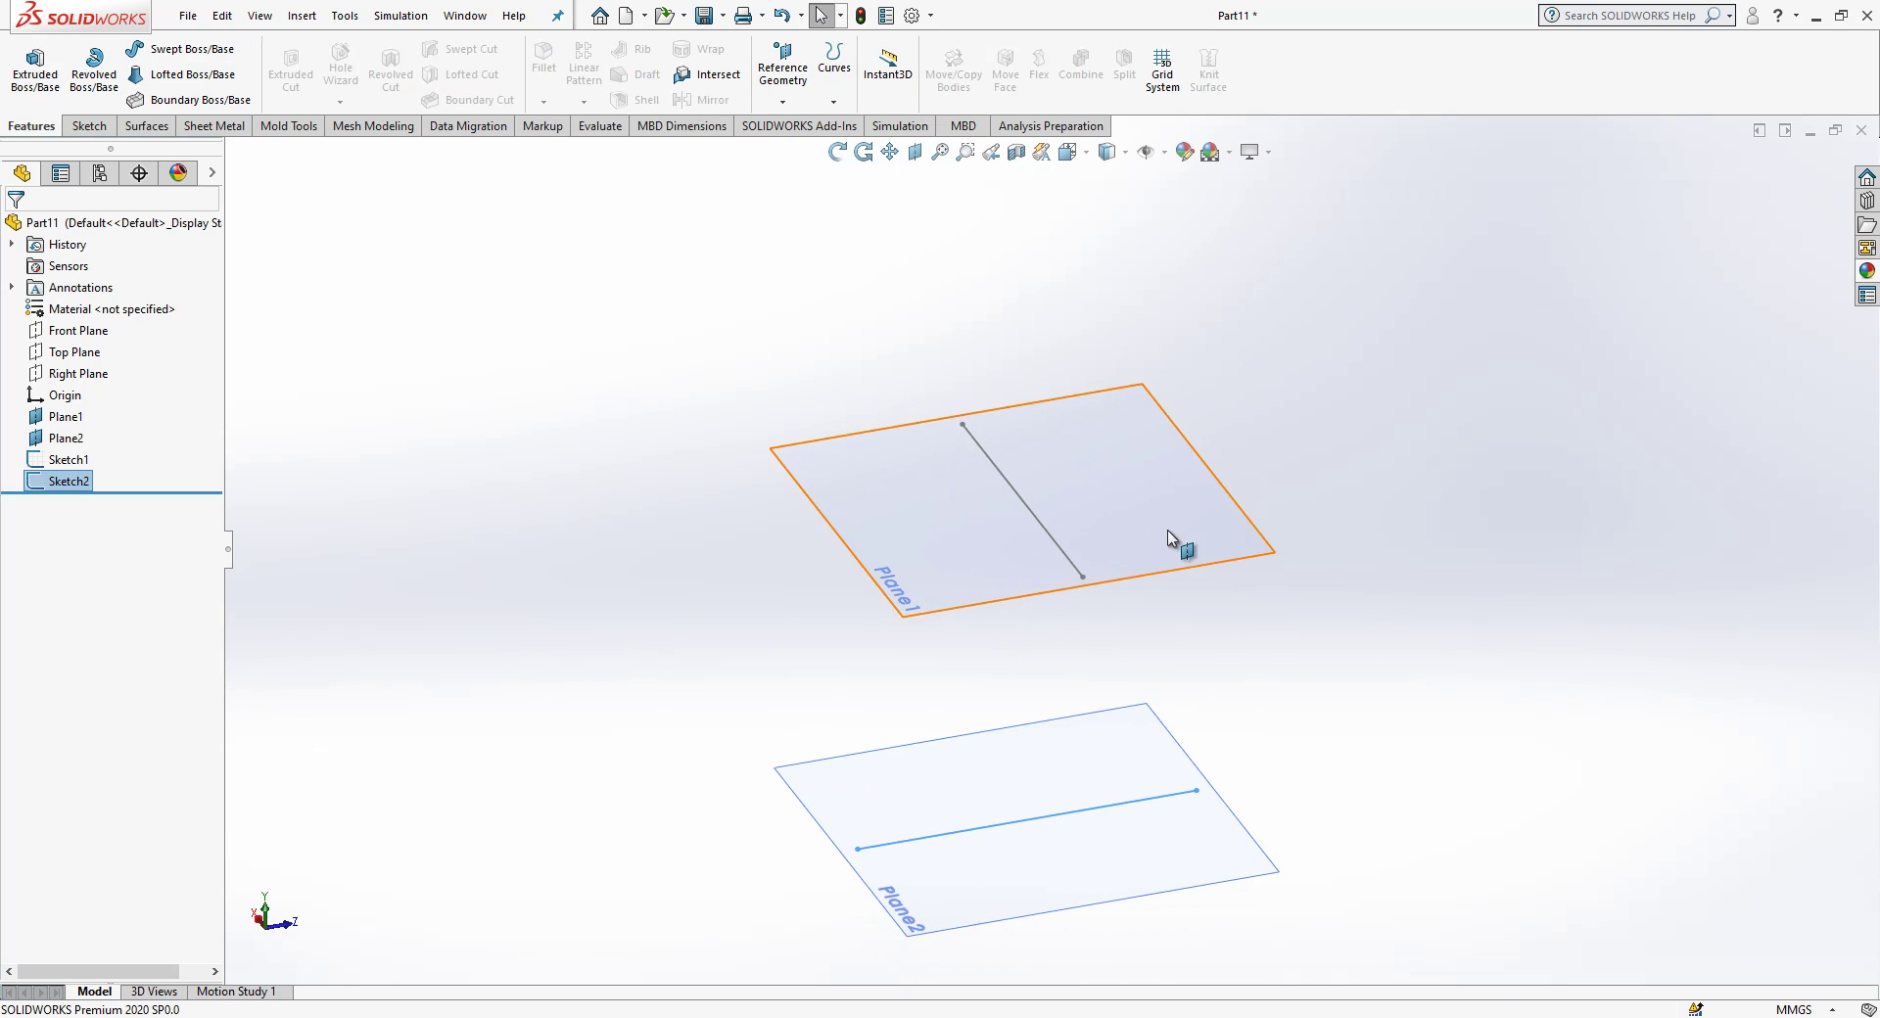
pyautogui.moveTo(71, 442); pyautogui.dragTo(69, 444)
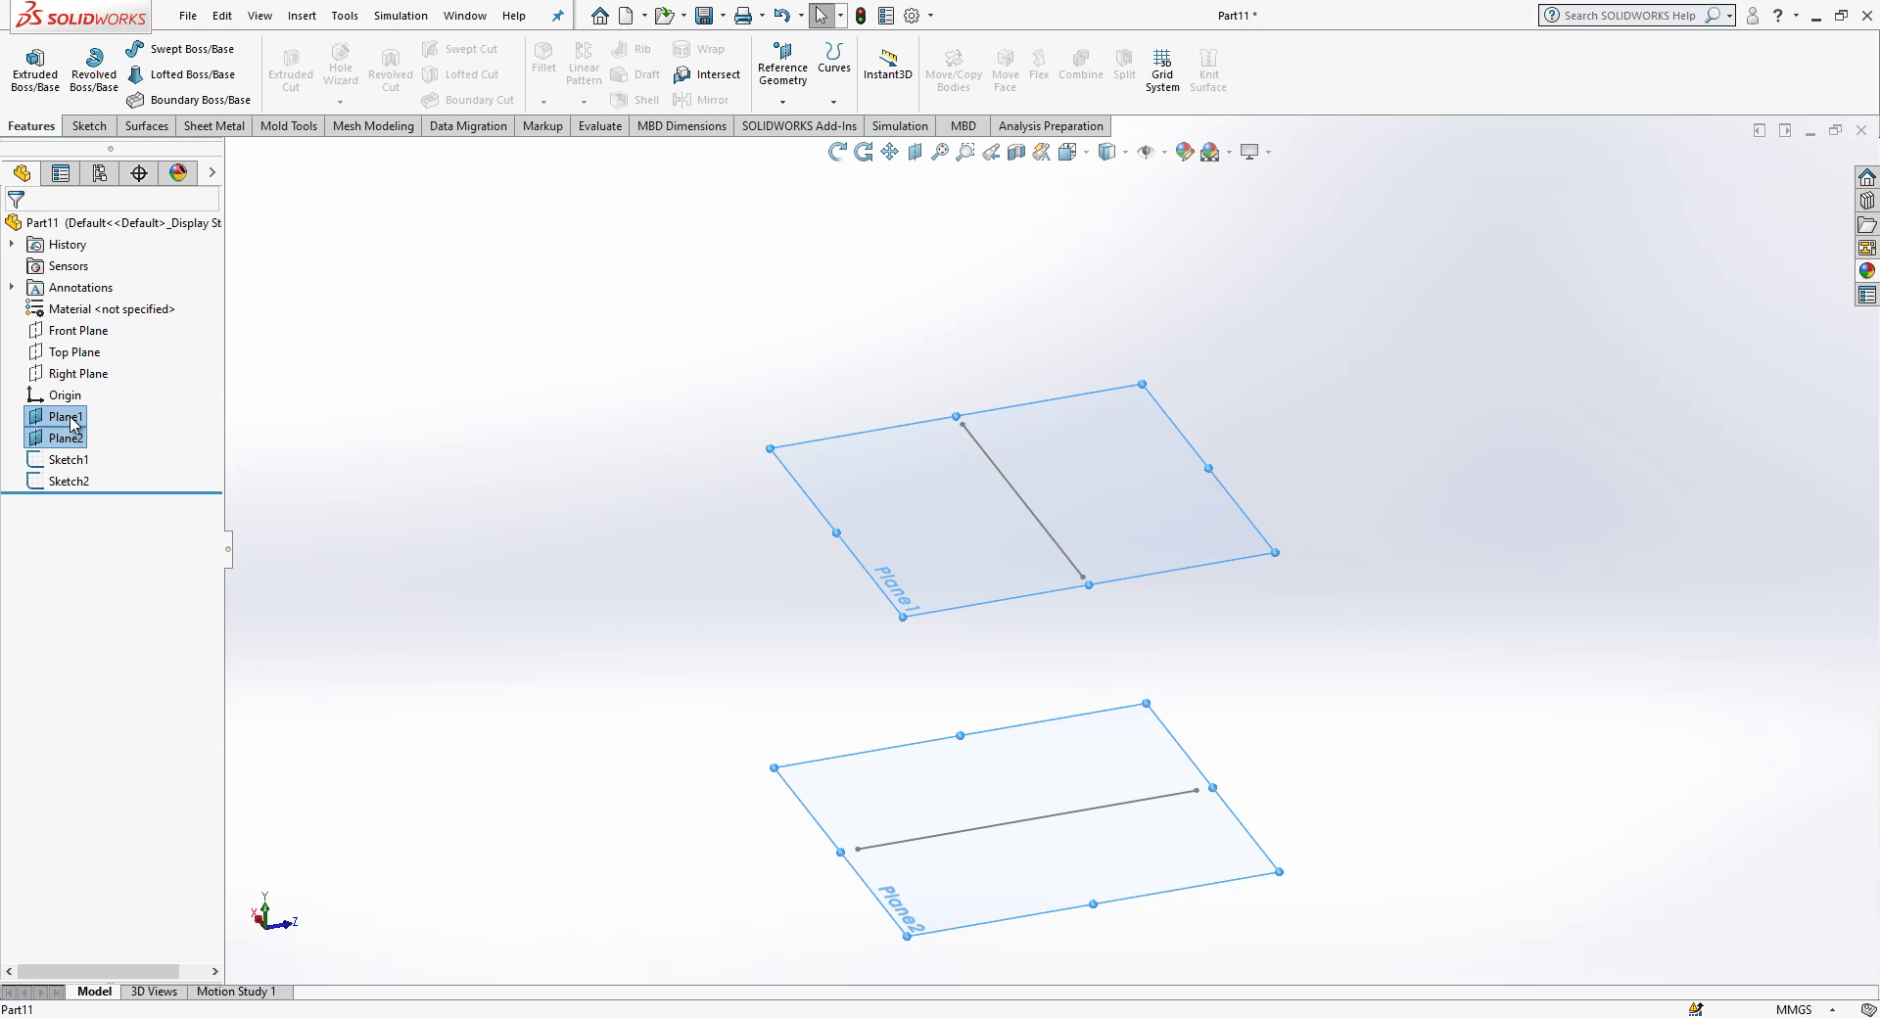
pyautogui.rightClick(71, 423)
pyautogui.click(208, 394)
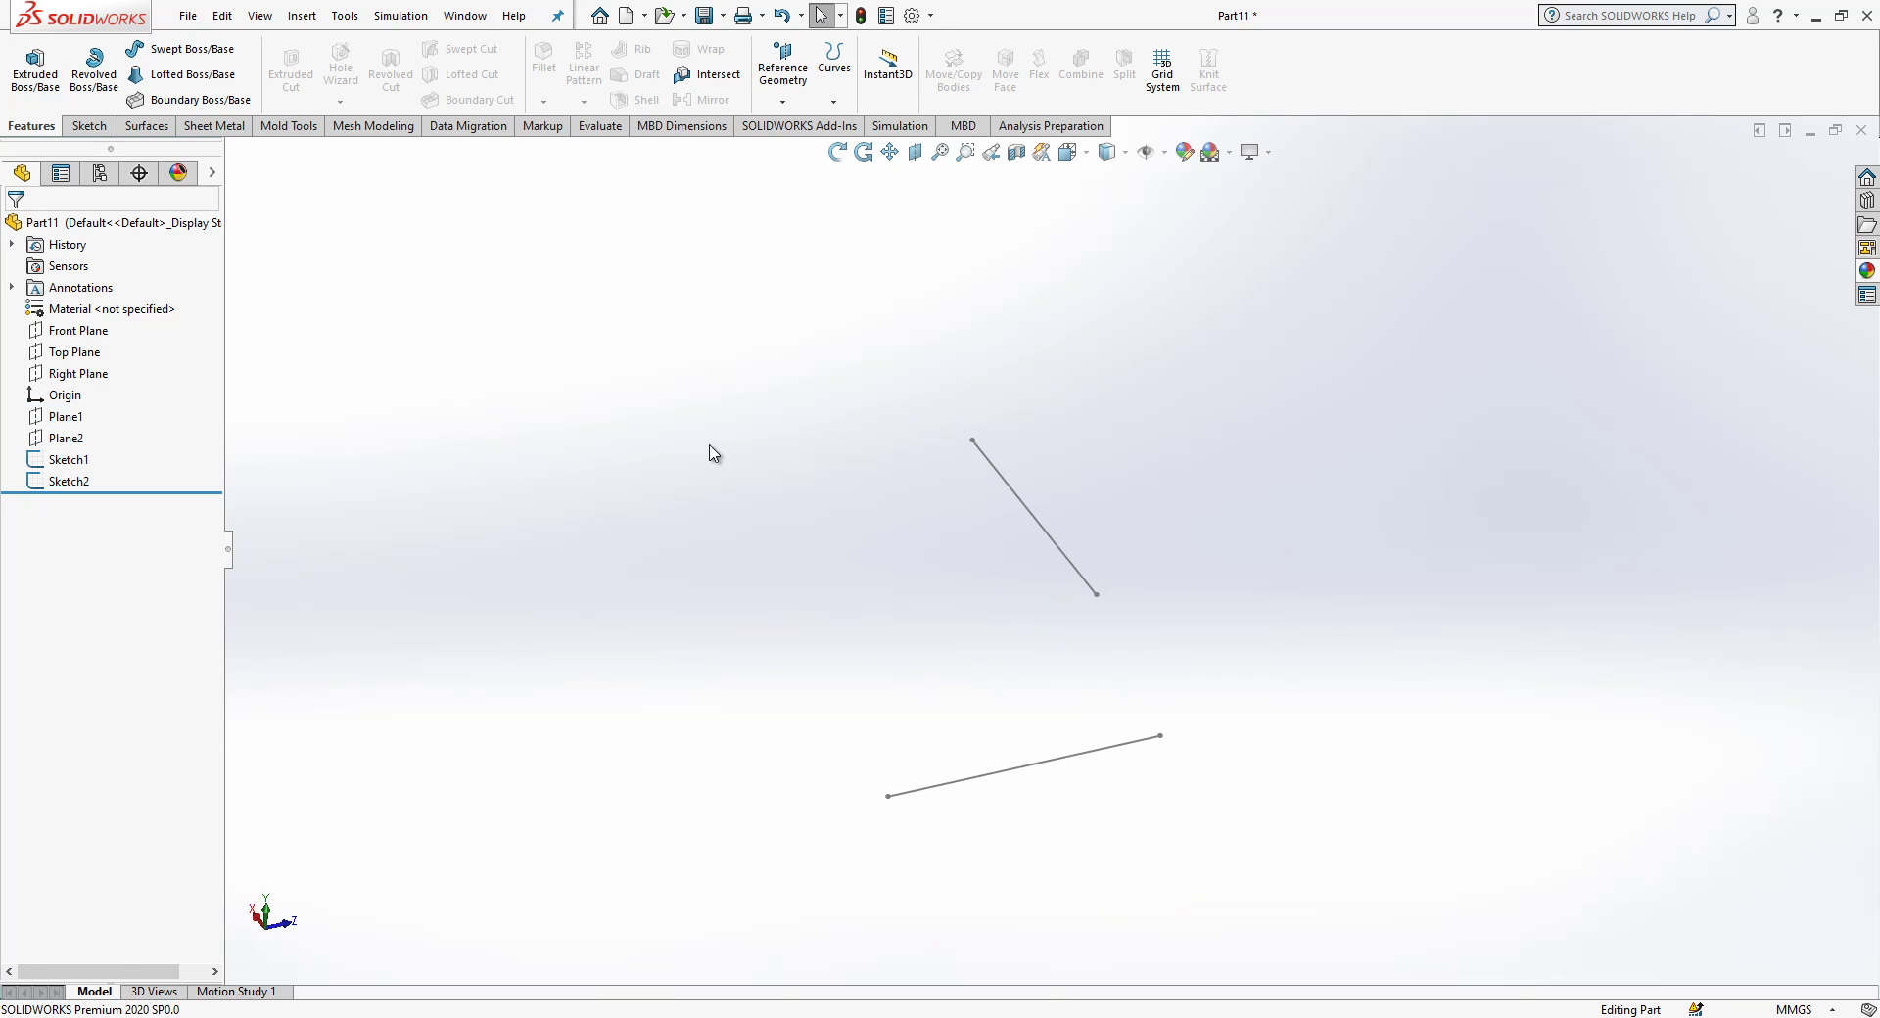
# - Create a lofted surface between the upper and lower sketch lines, with no start or end constraints
pyautogui.click(149, 126)
pyautogui.click(186, 66)
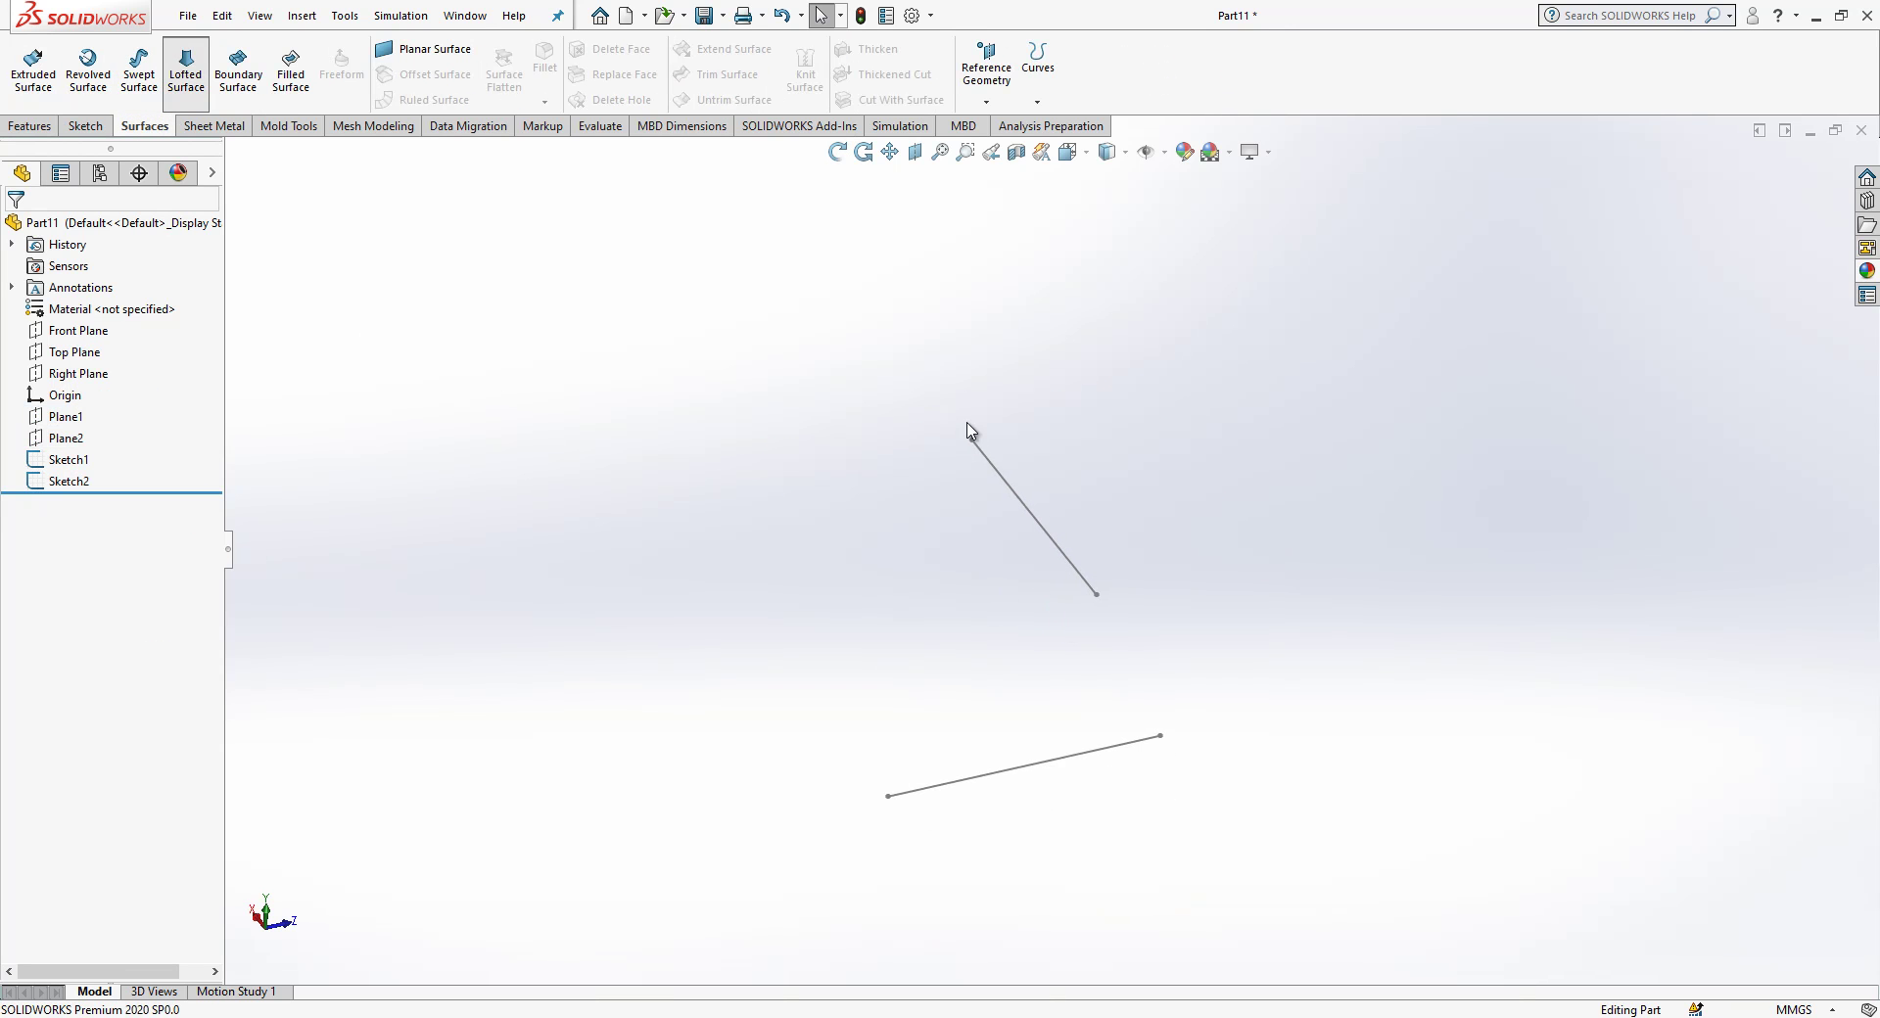
pyautogui.click(1005, 483)
pyautogui.click(937, 790)
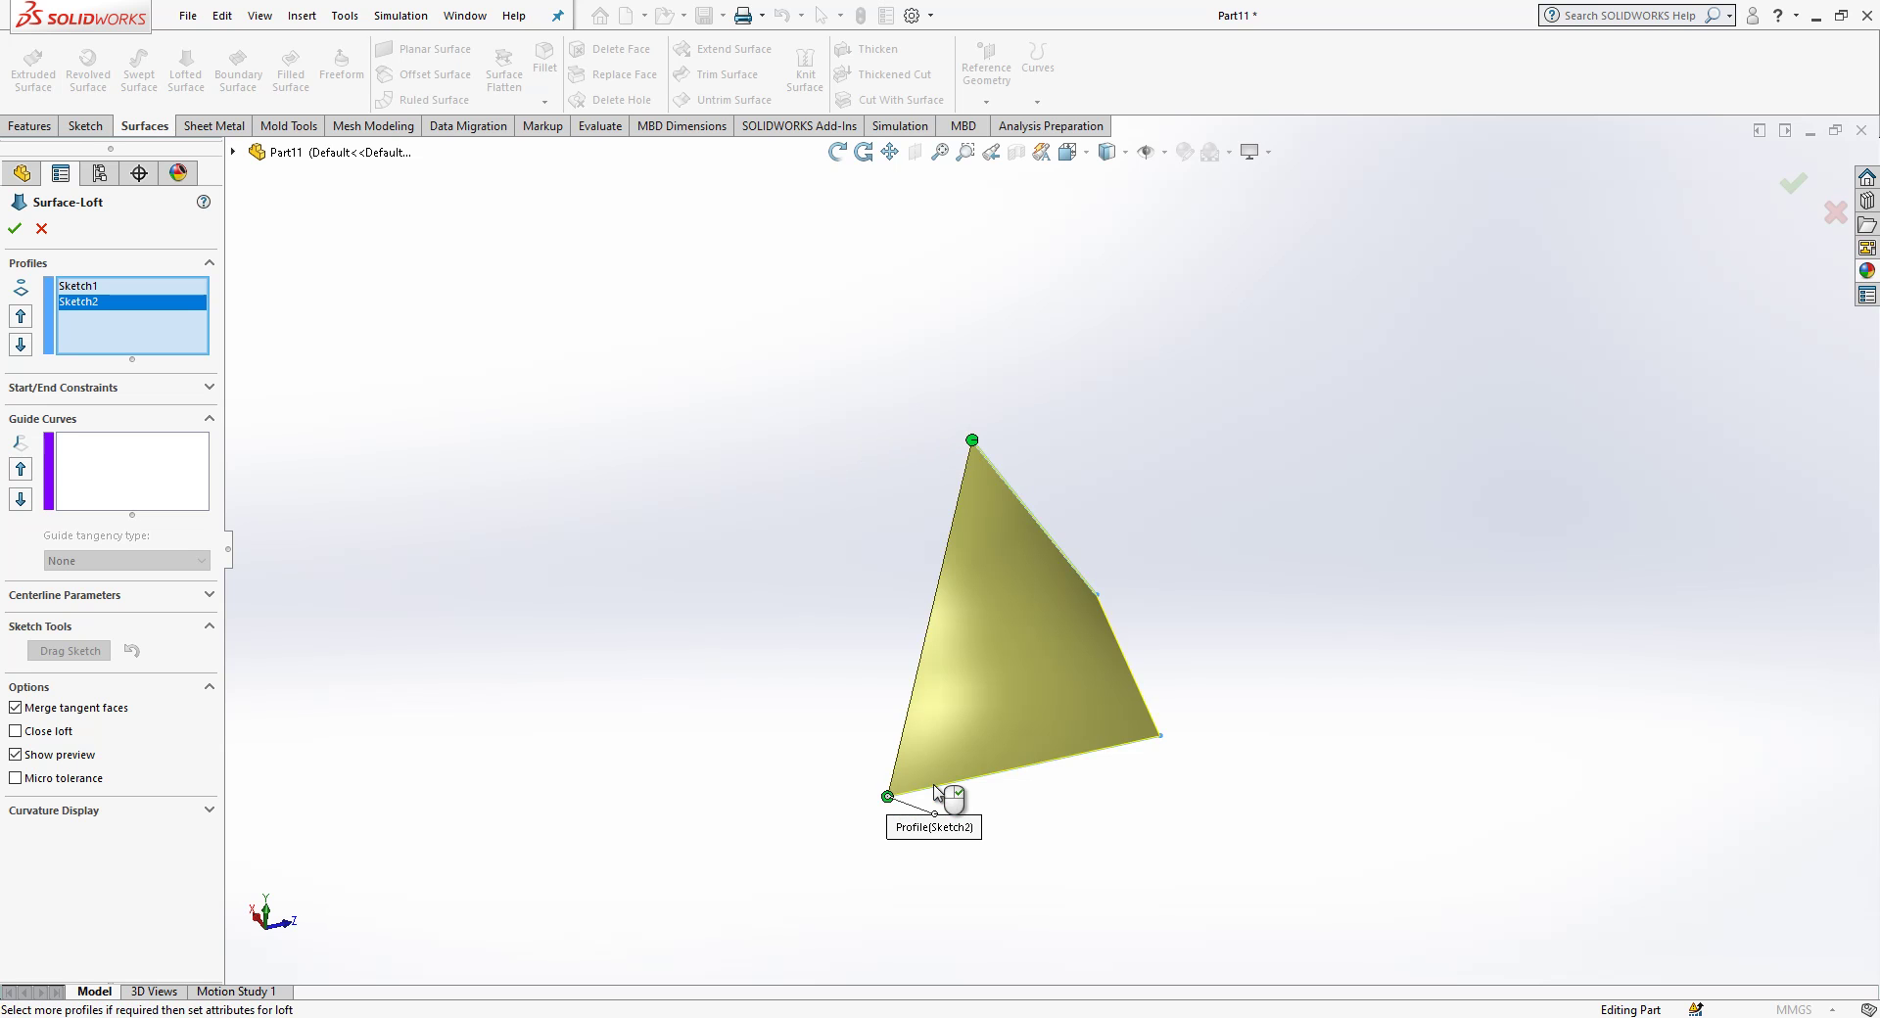
pyautogui.moveTo(1136, 831); pyautogui.dragTo(1102, 761, button='middle')
pyautogui.scroll(-3, 1086, 847)
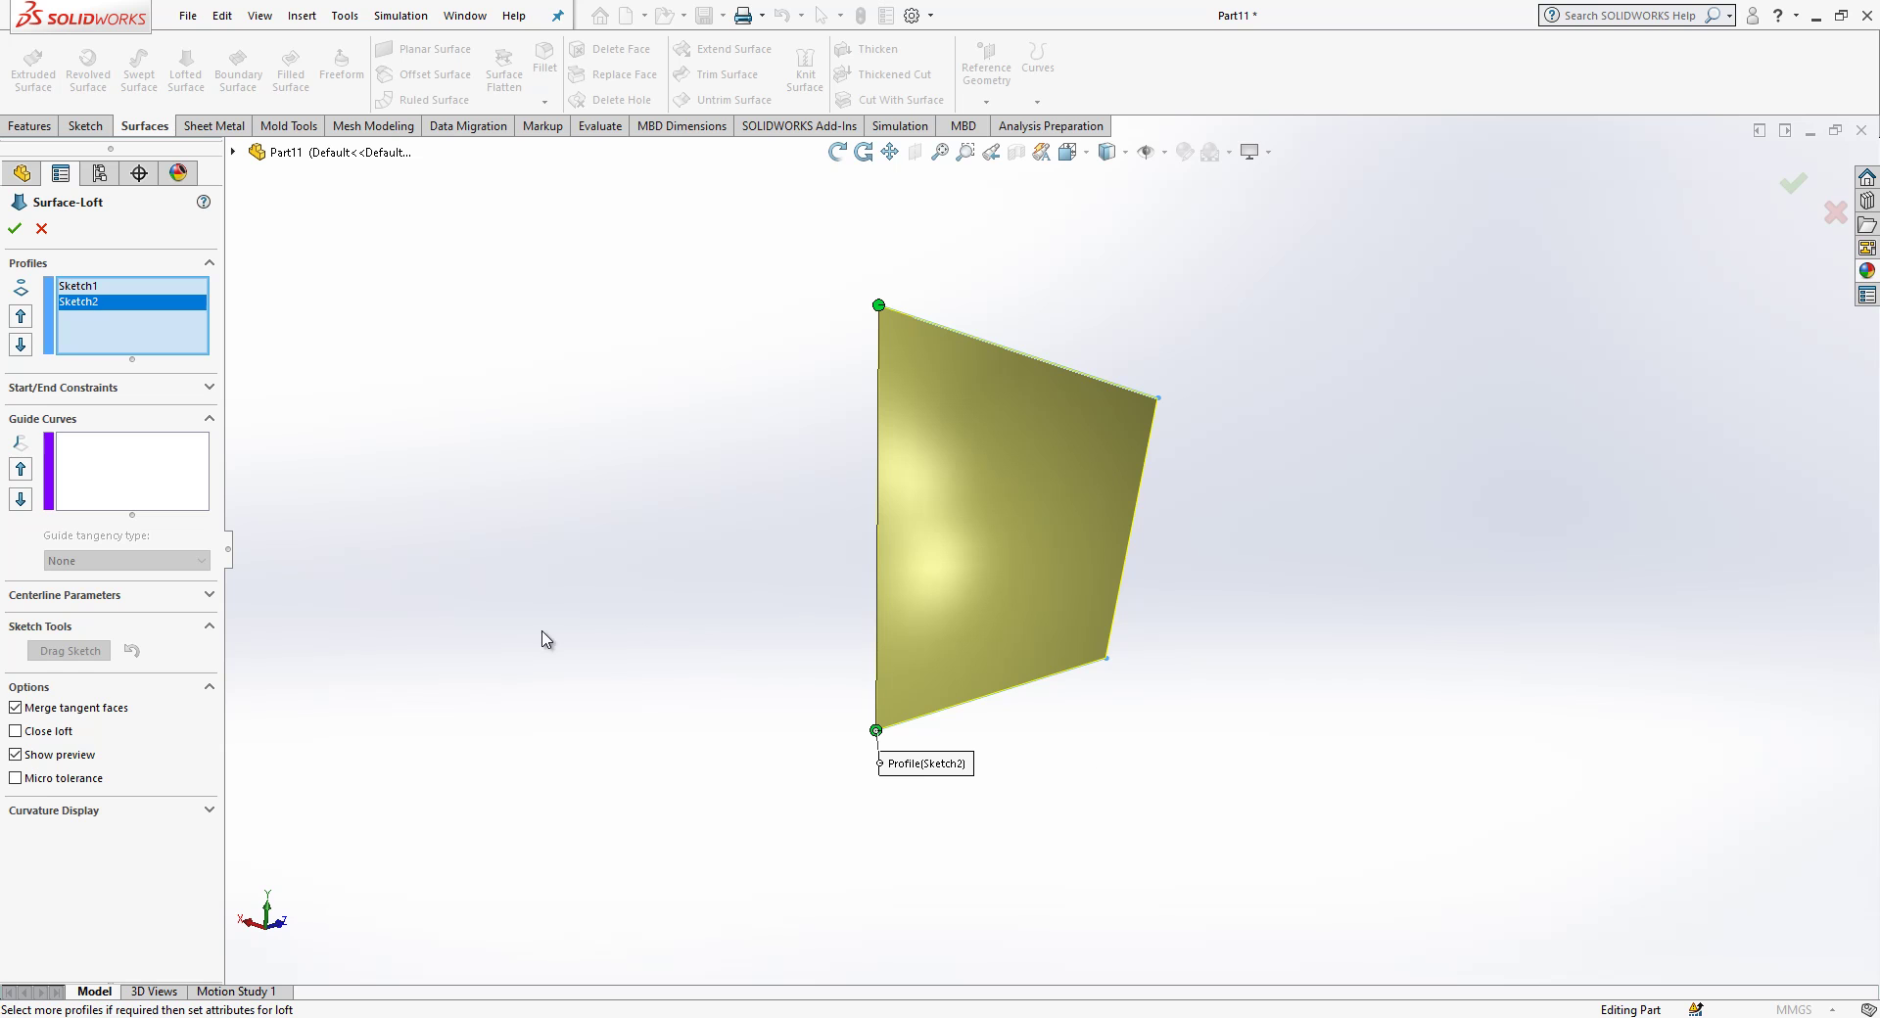
pyautogui.click(201, 389)
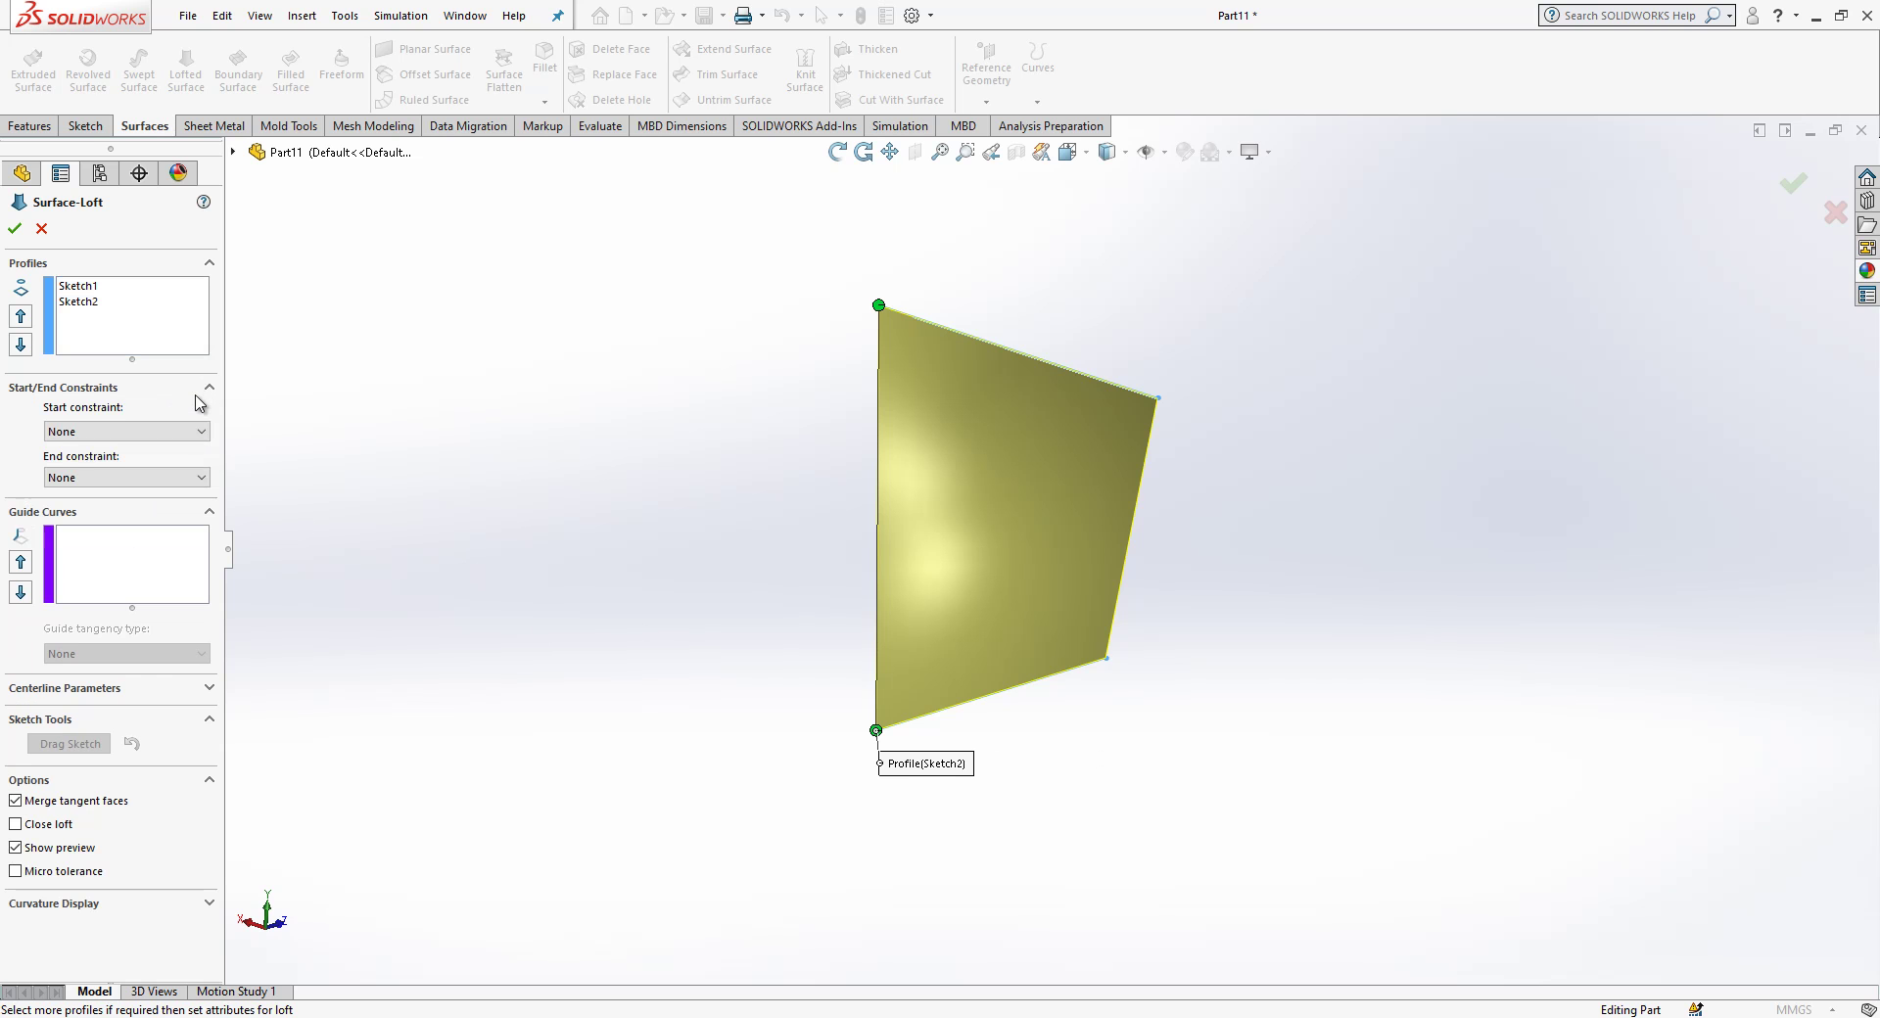
pyautogui.click(14, 229)
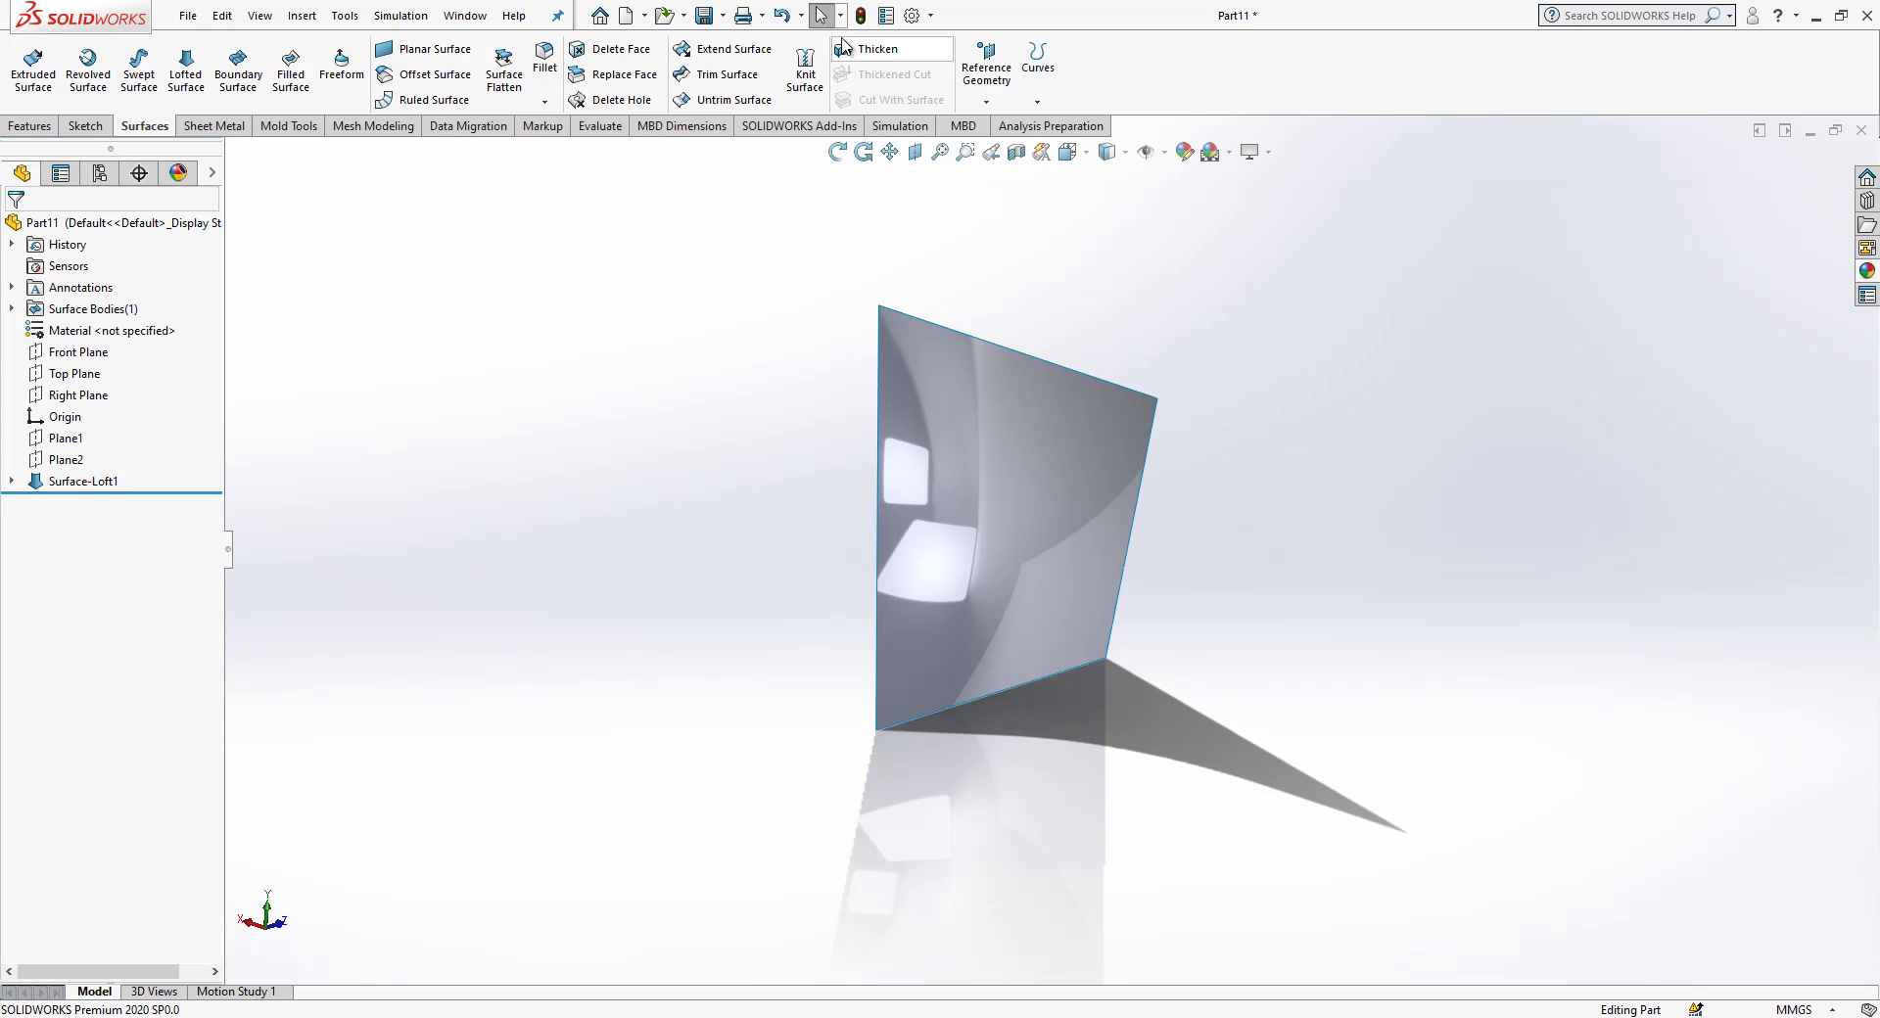
# - Thicken the lofted surface 5 mm to both sides into a solid body
pyautogui.click(844, 48)
pyautogui.click(938, 399)
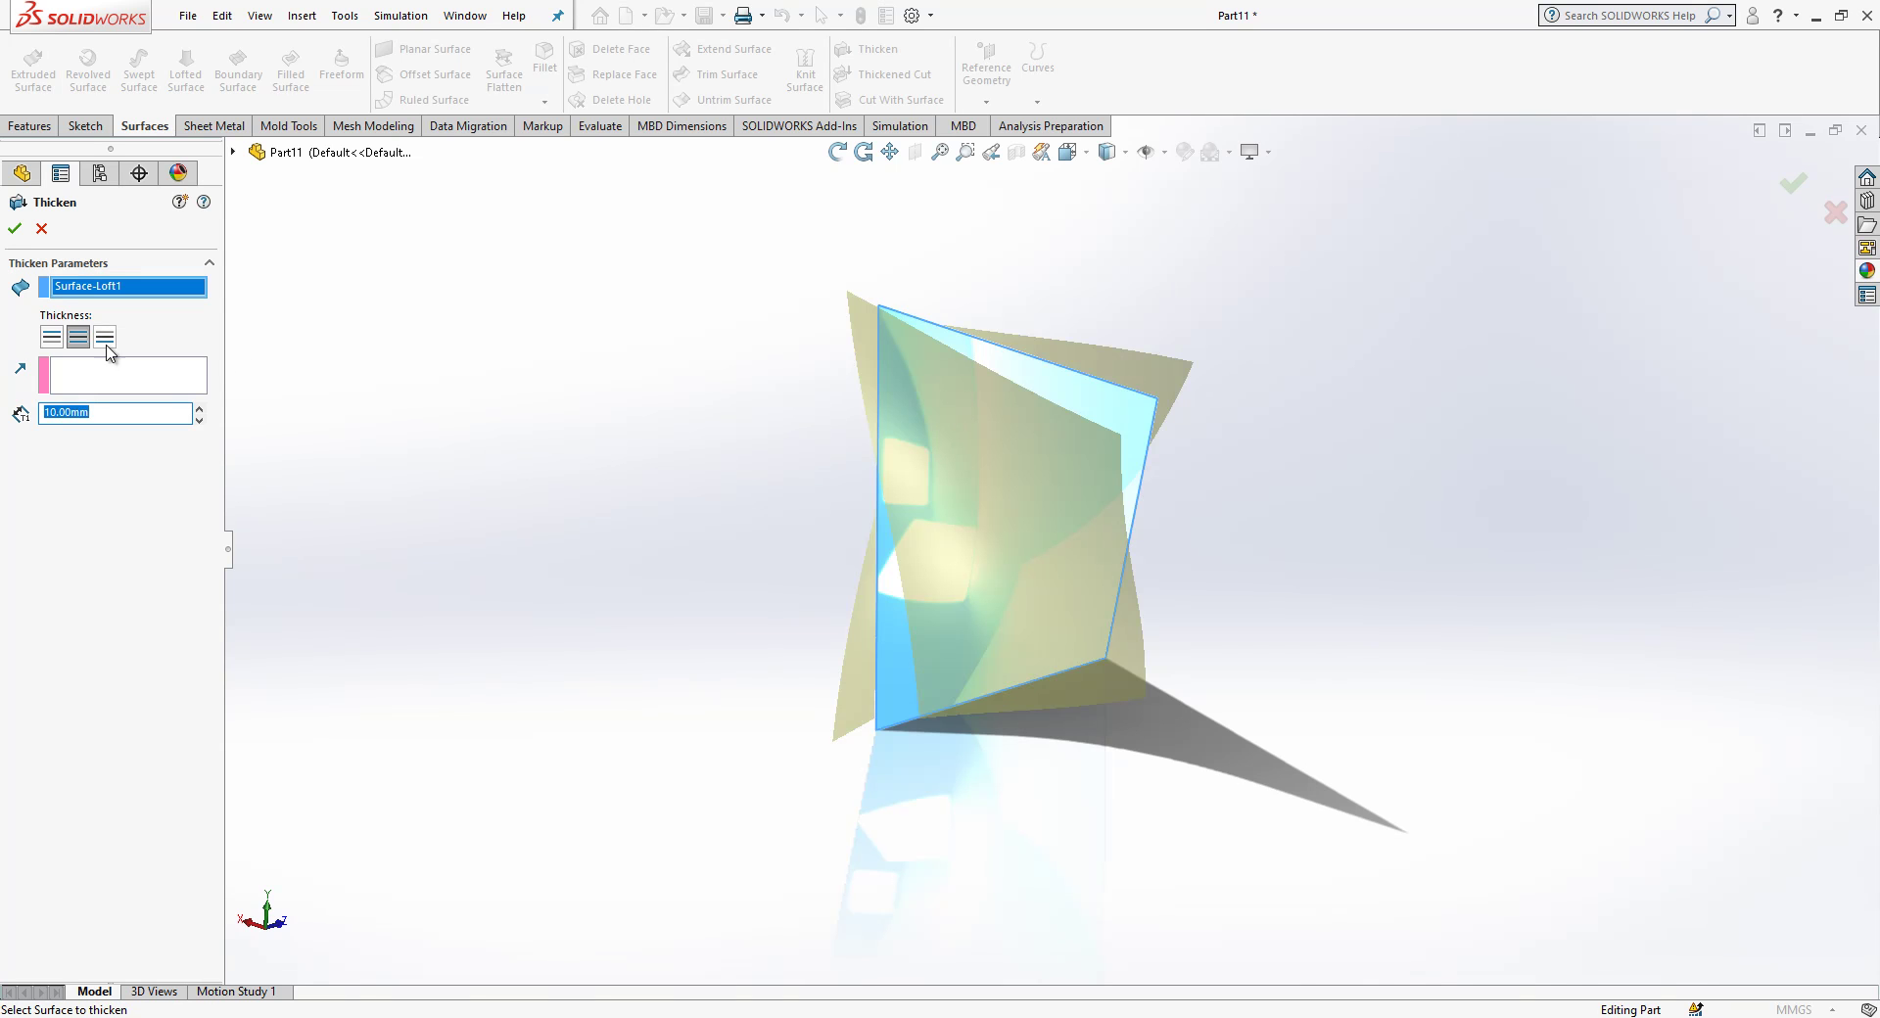
pyautogui.write('5')
pyautogui.press('Return')
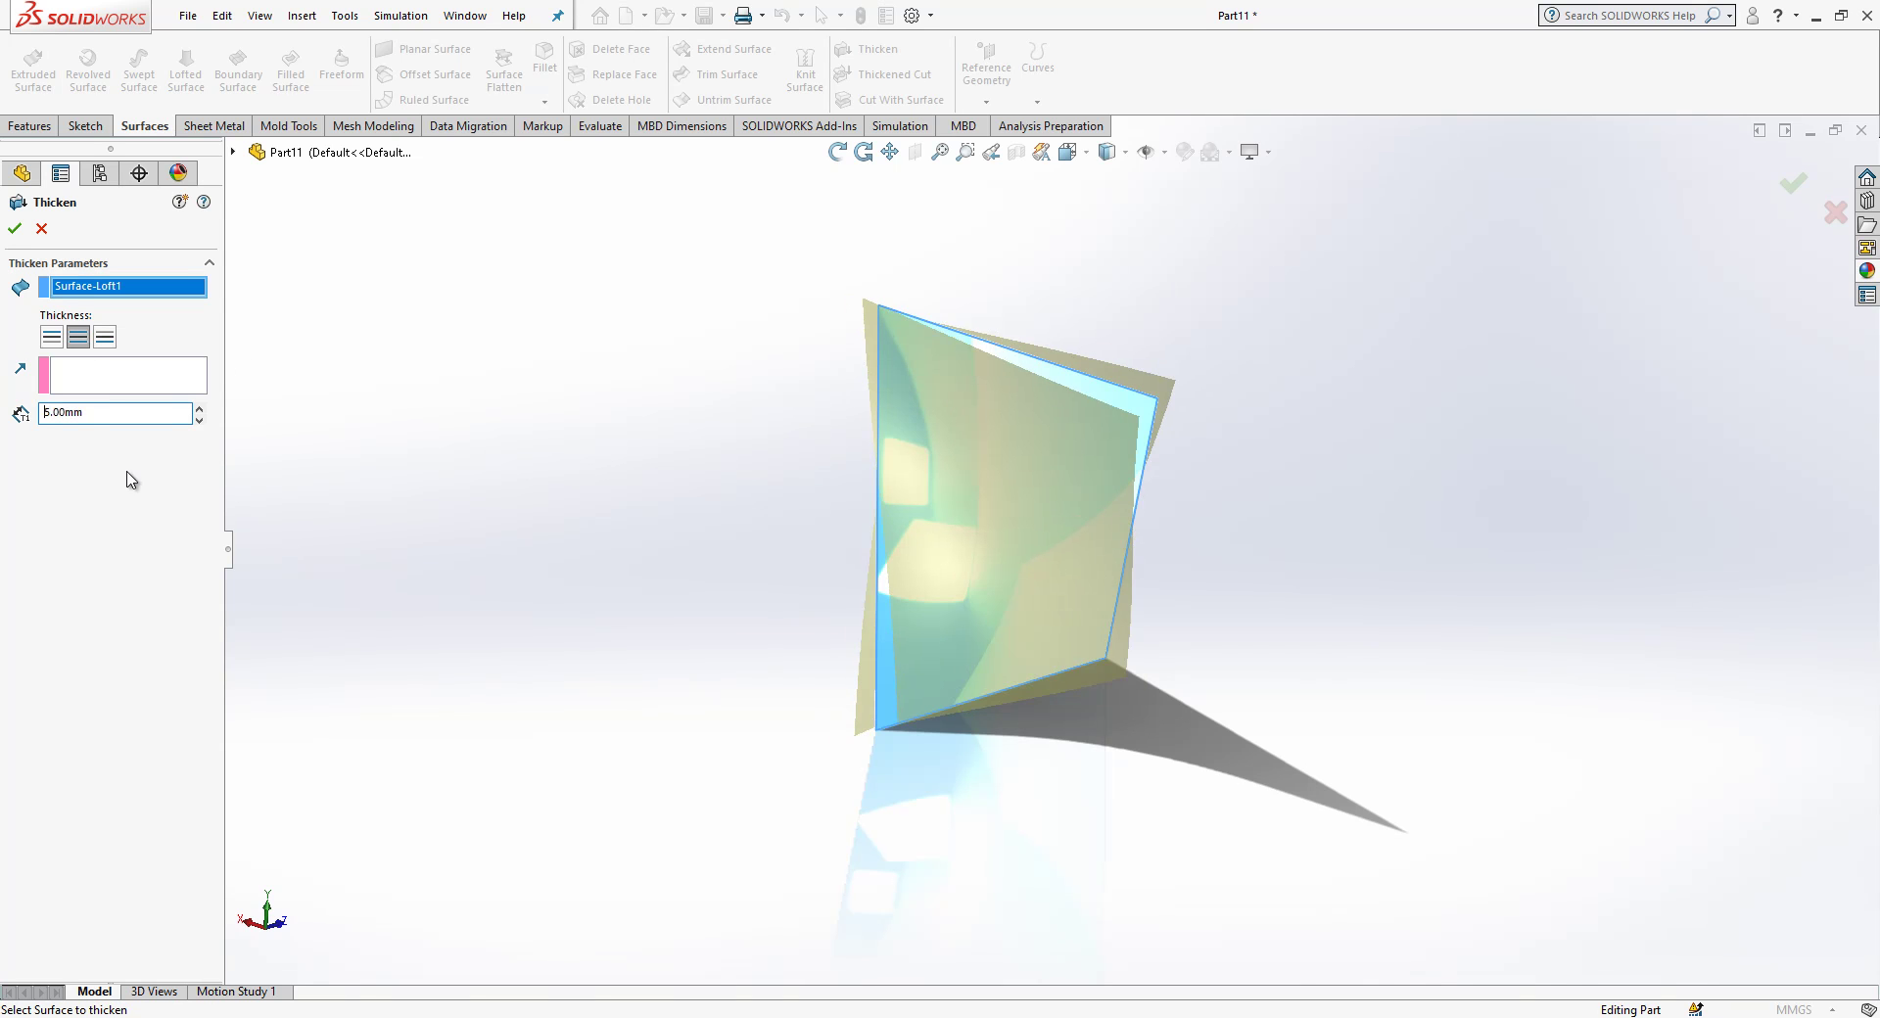
# - Edit the lofted surface so both its start and end constraints are Normal To Profile
pyautogui.moveTo(633, 543); pyautogui.dragTo(915, 532, button='middle')
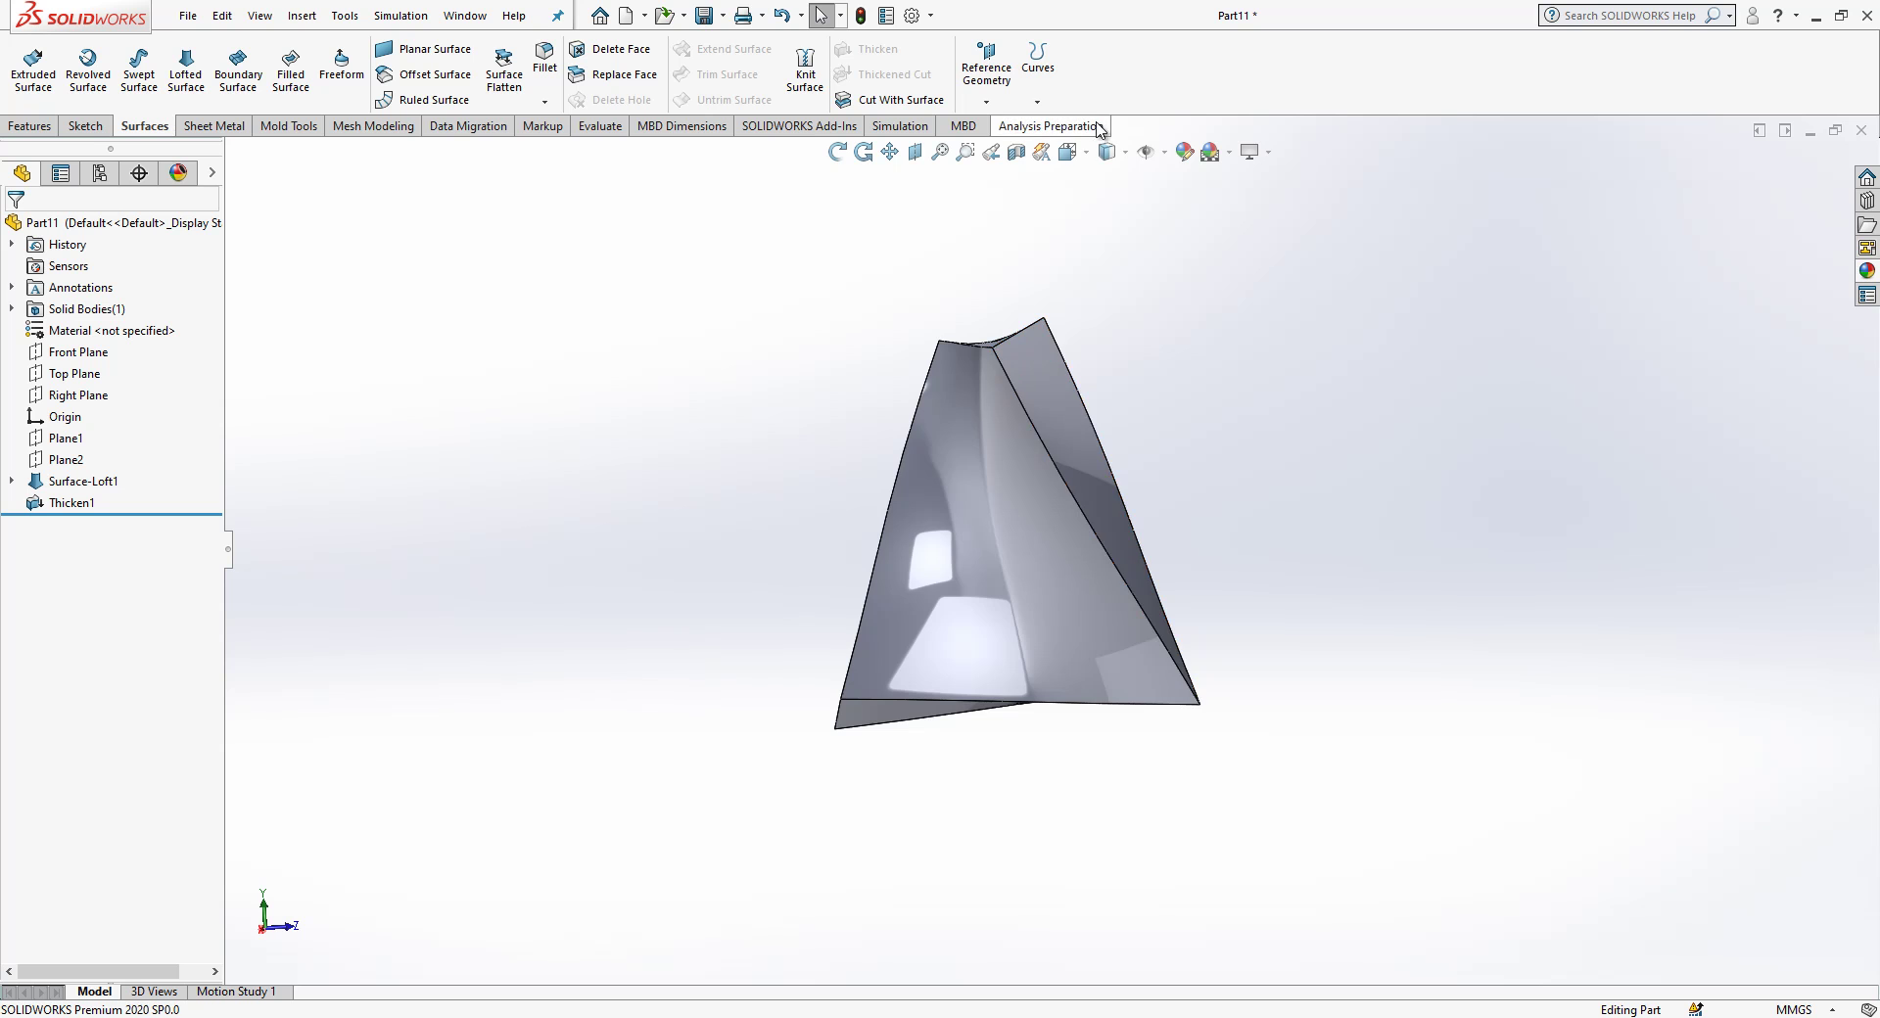
pyautogui.click(1071, 152)
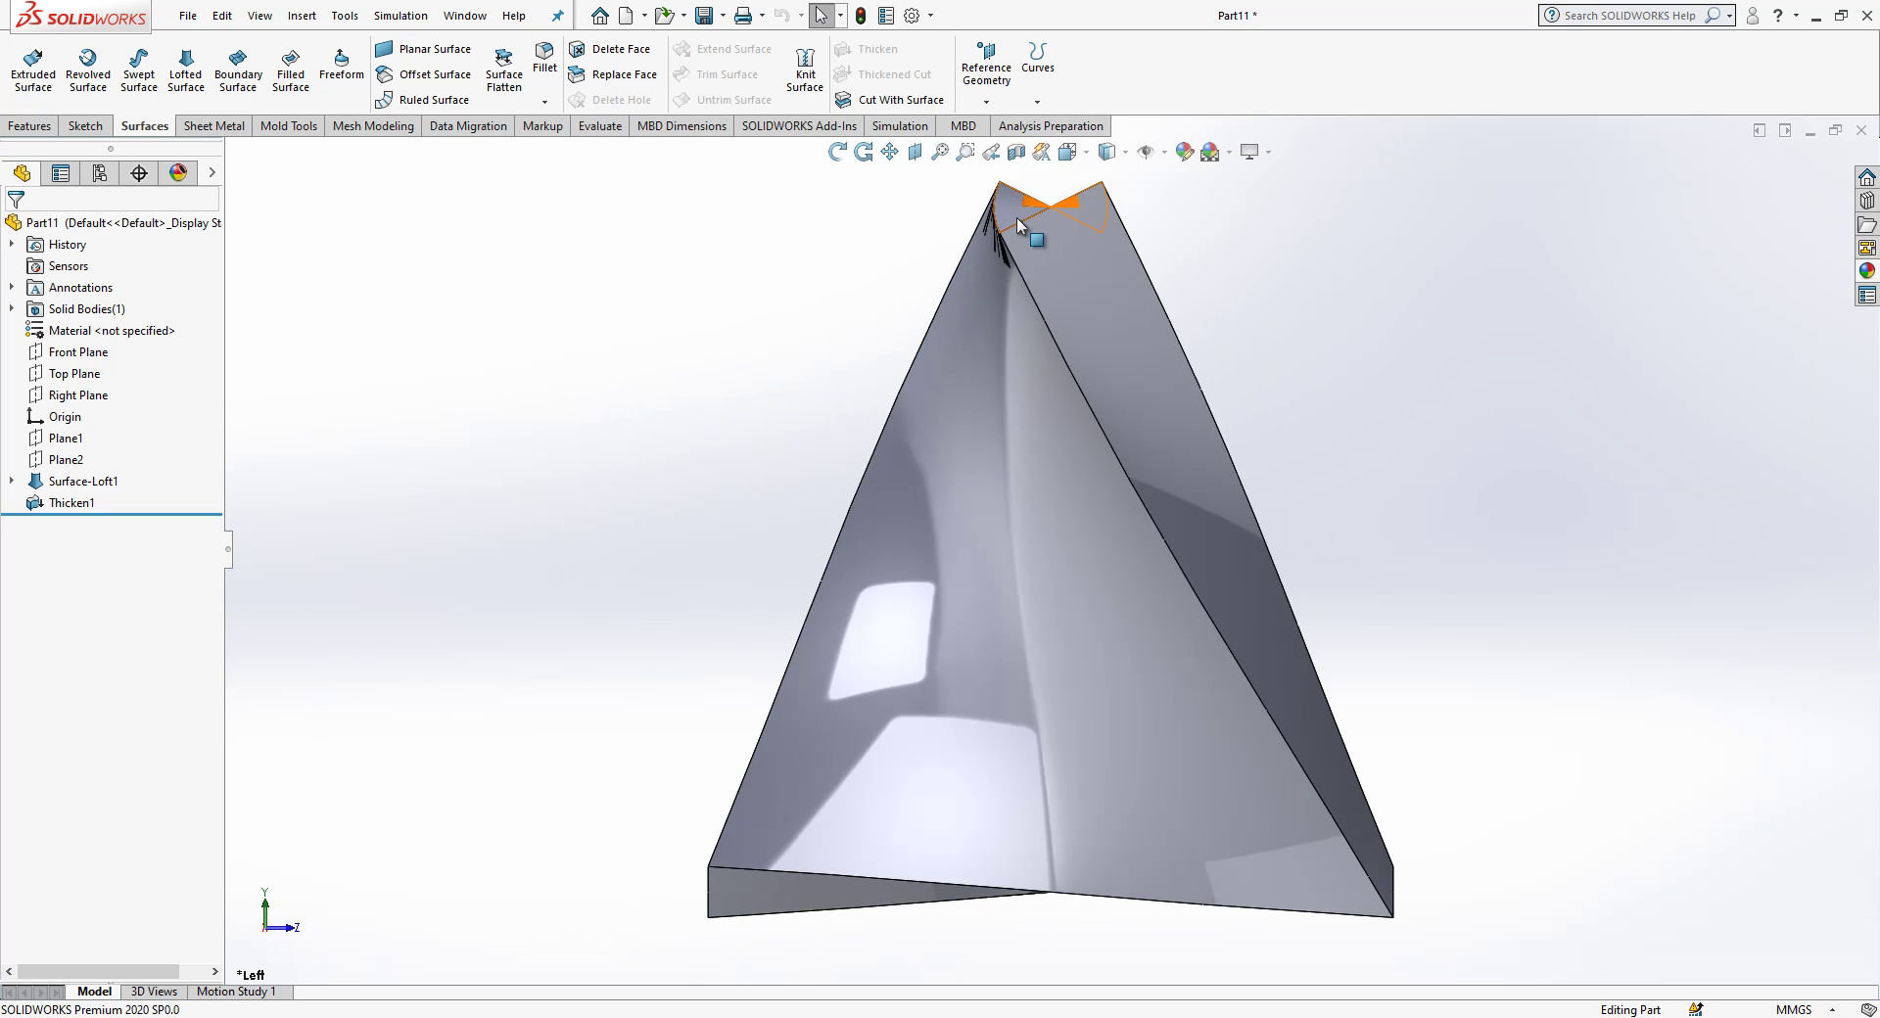
pyautogui.click(1018, 216)
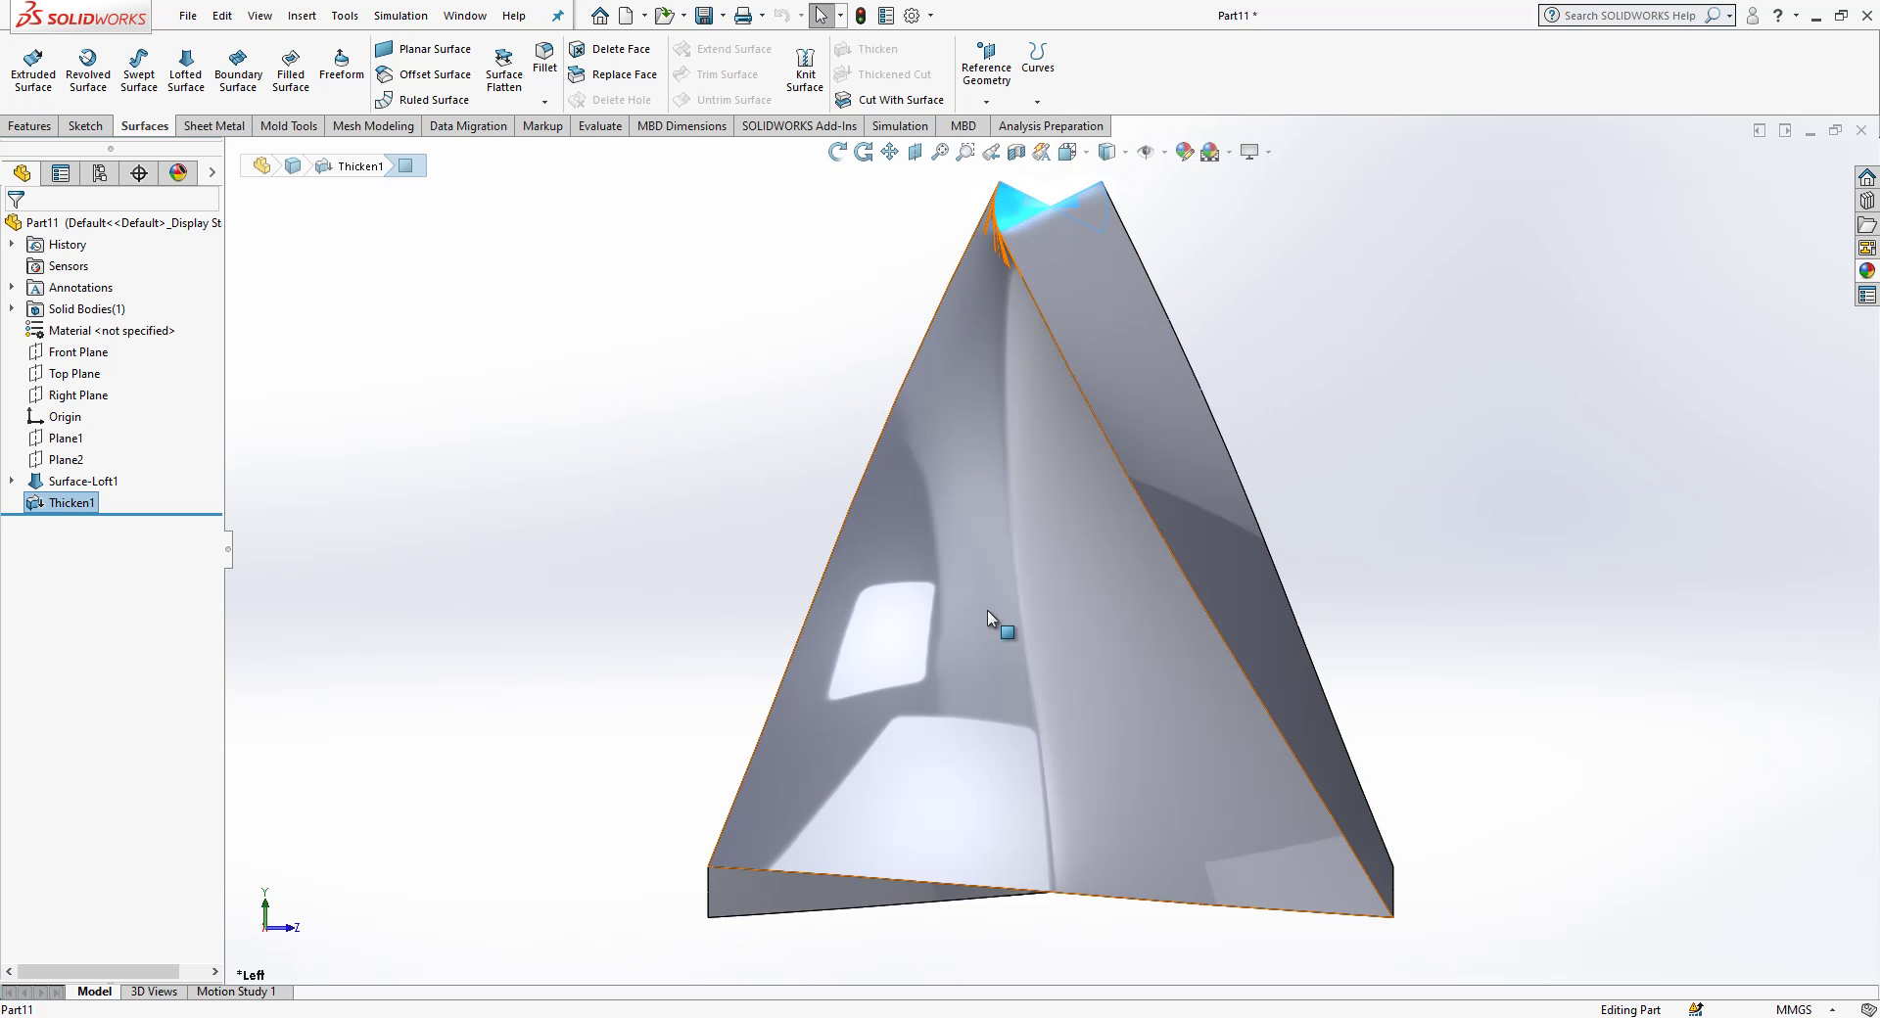
pyautogui.click(608, 423)
pyautogui.scroll(-2, 723, 478)
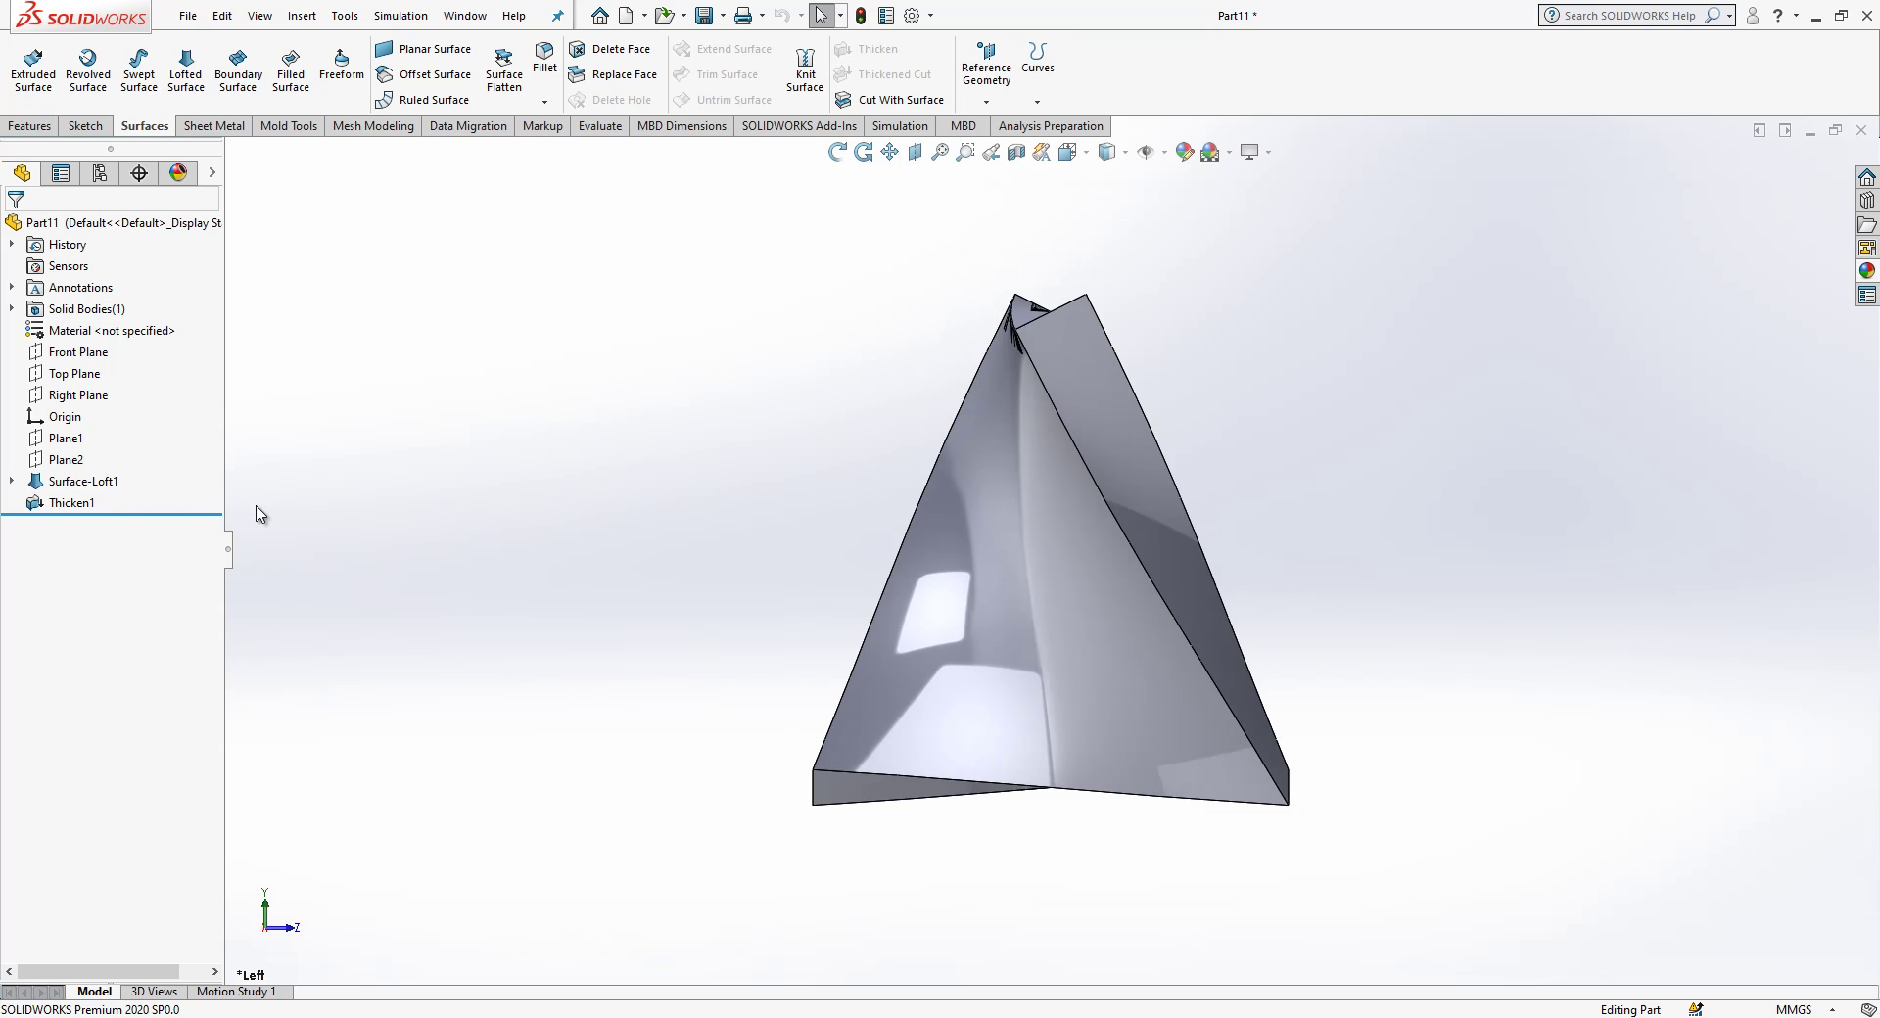
pyautogui.click(78, 483)
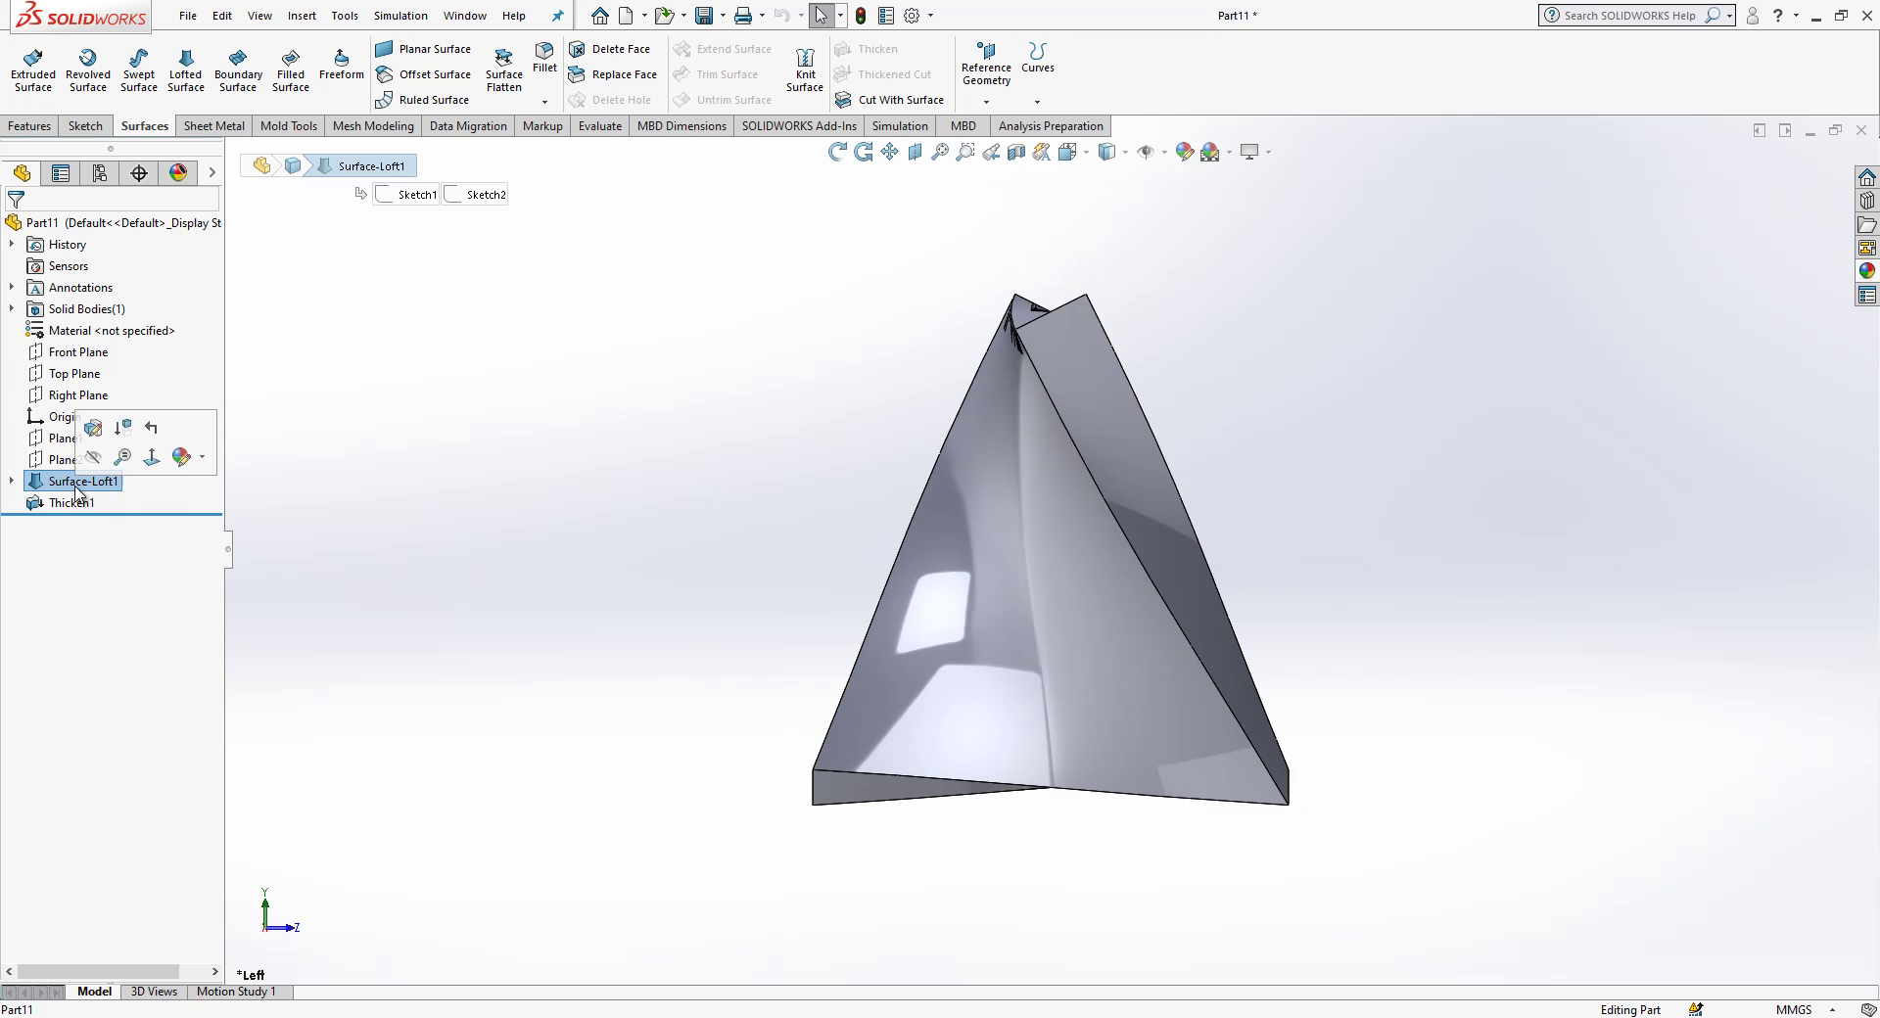
pyautogui.click(94, 431)
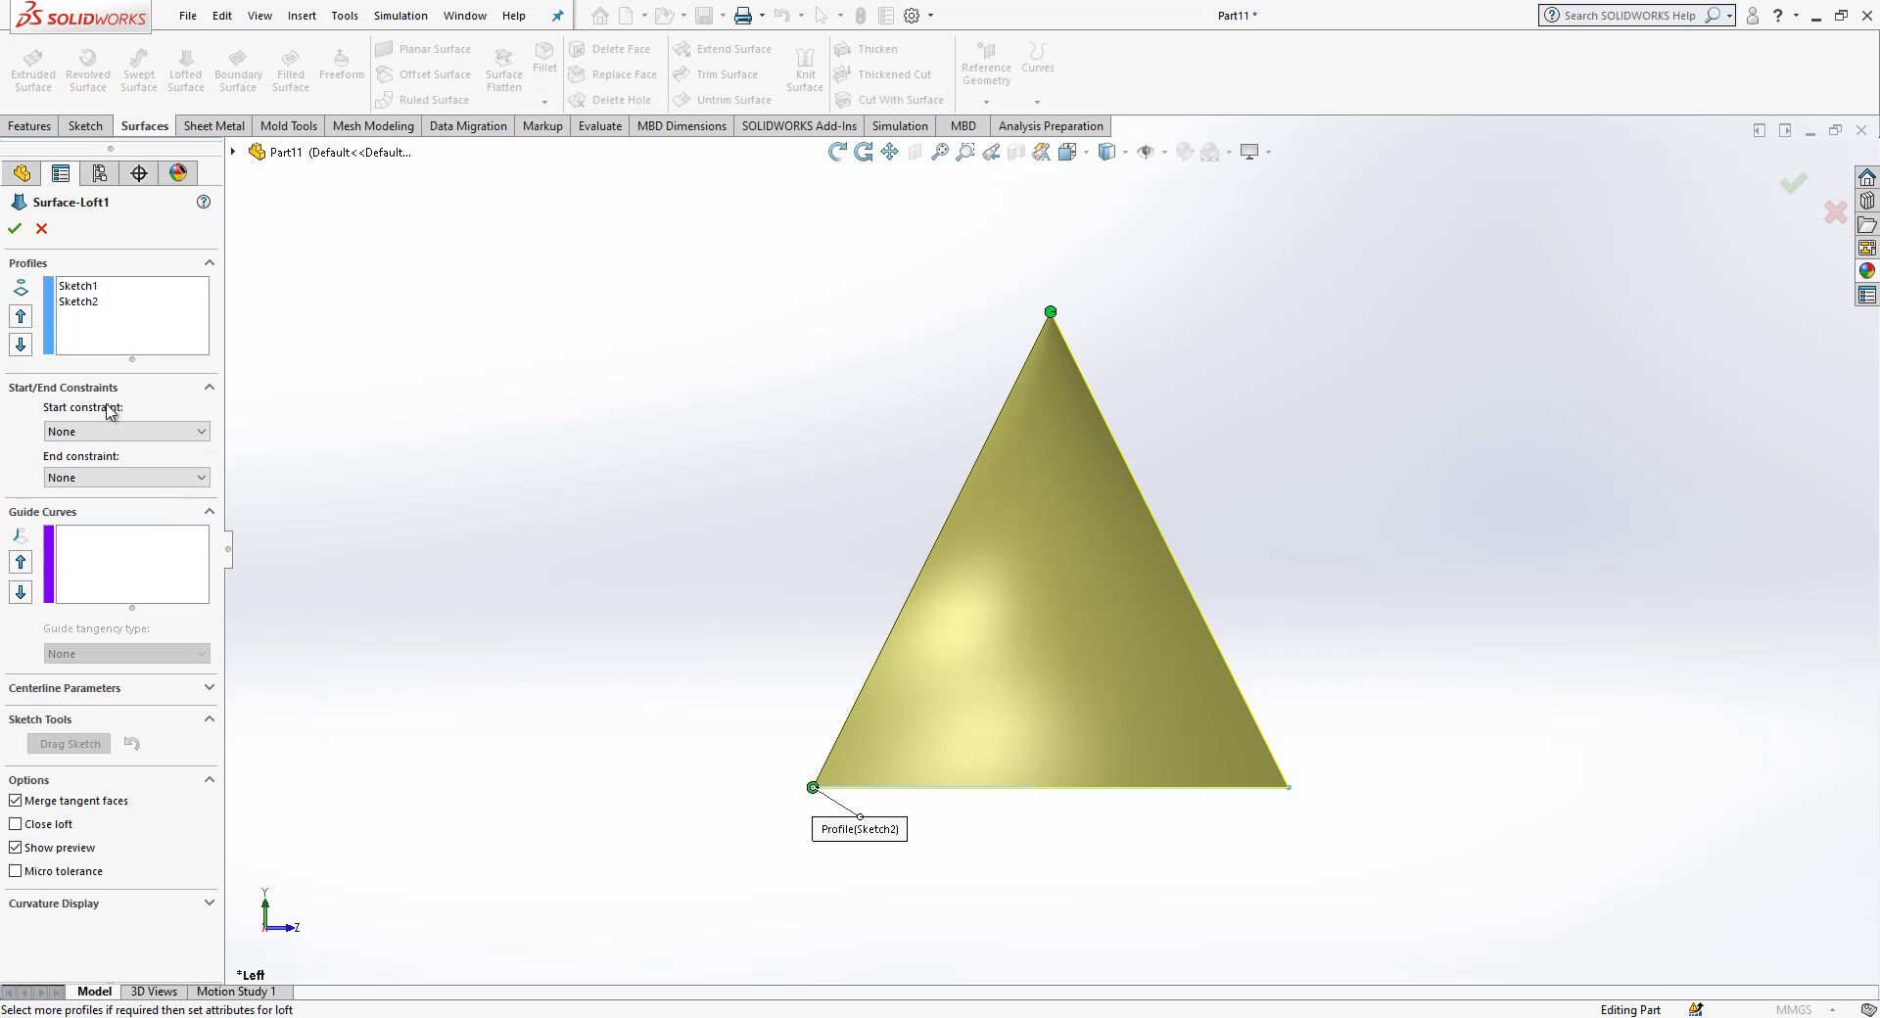
pyautogui.click(137, 473)
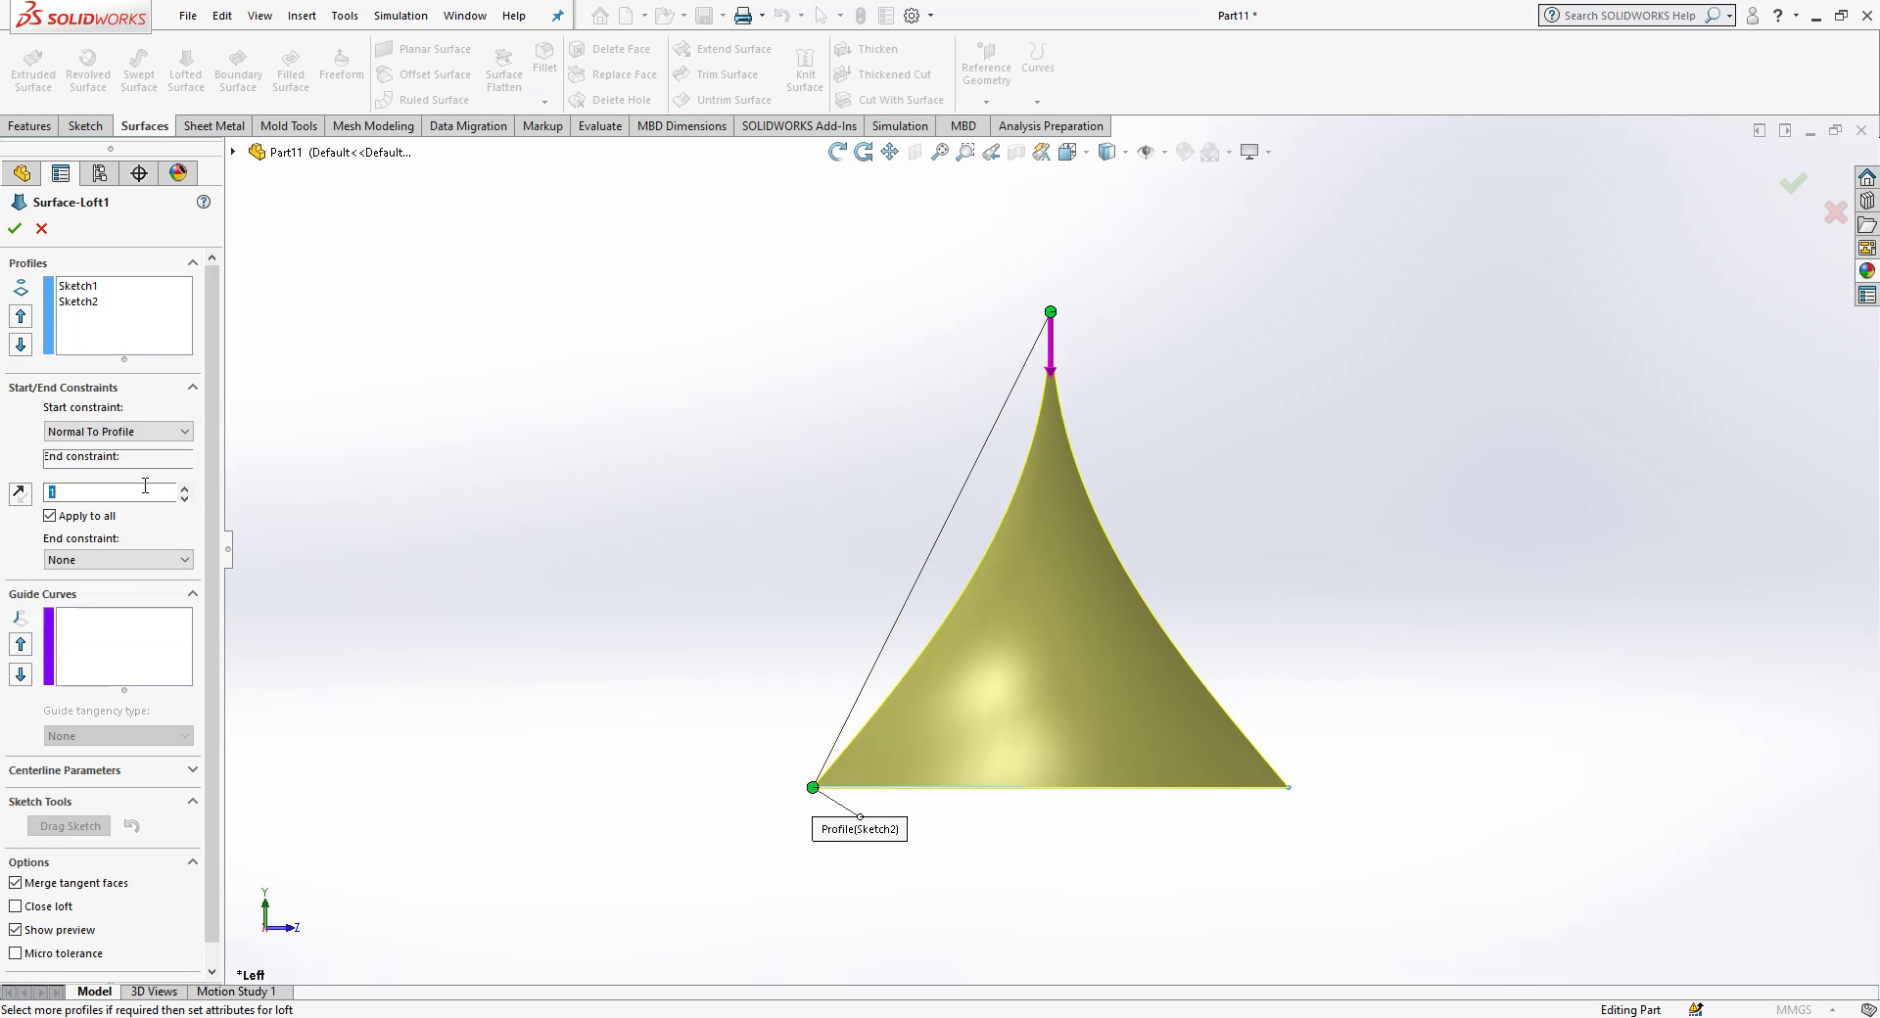
pyautogui.click(117, 559)
pyautogui.click(108, 599)
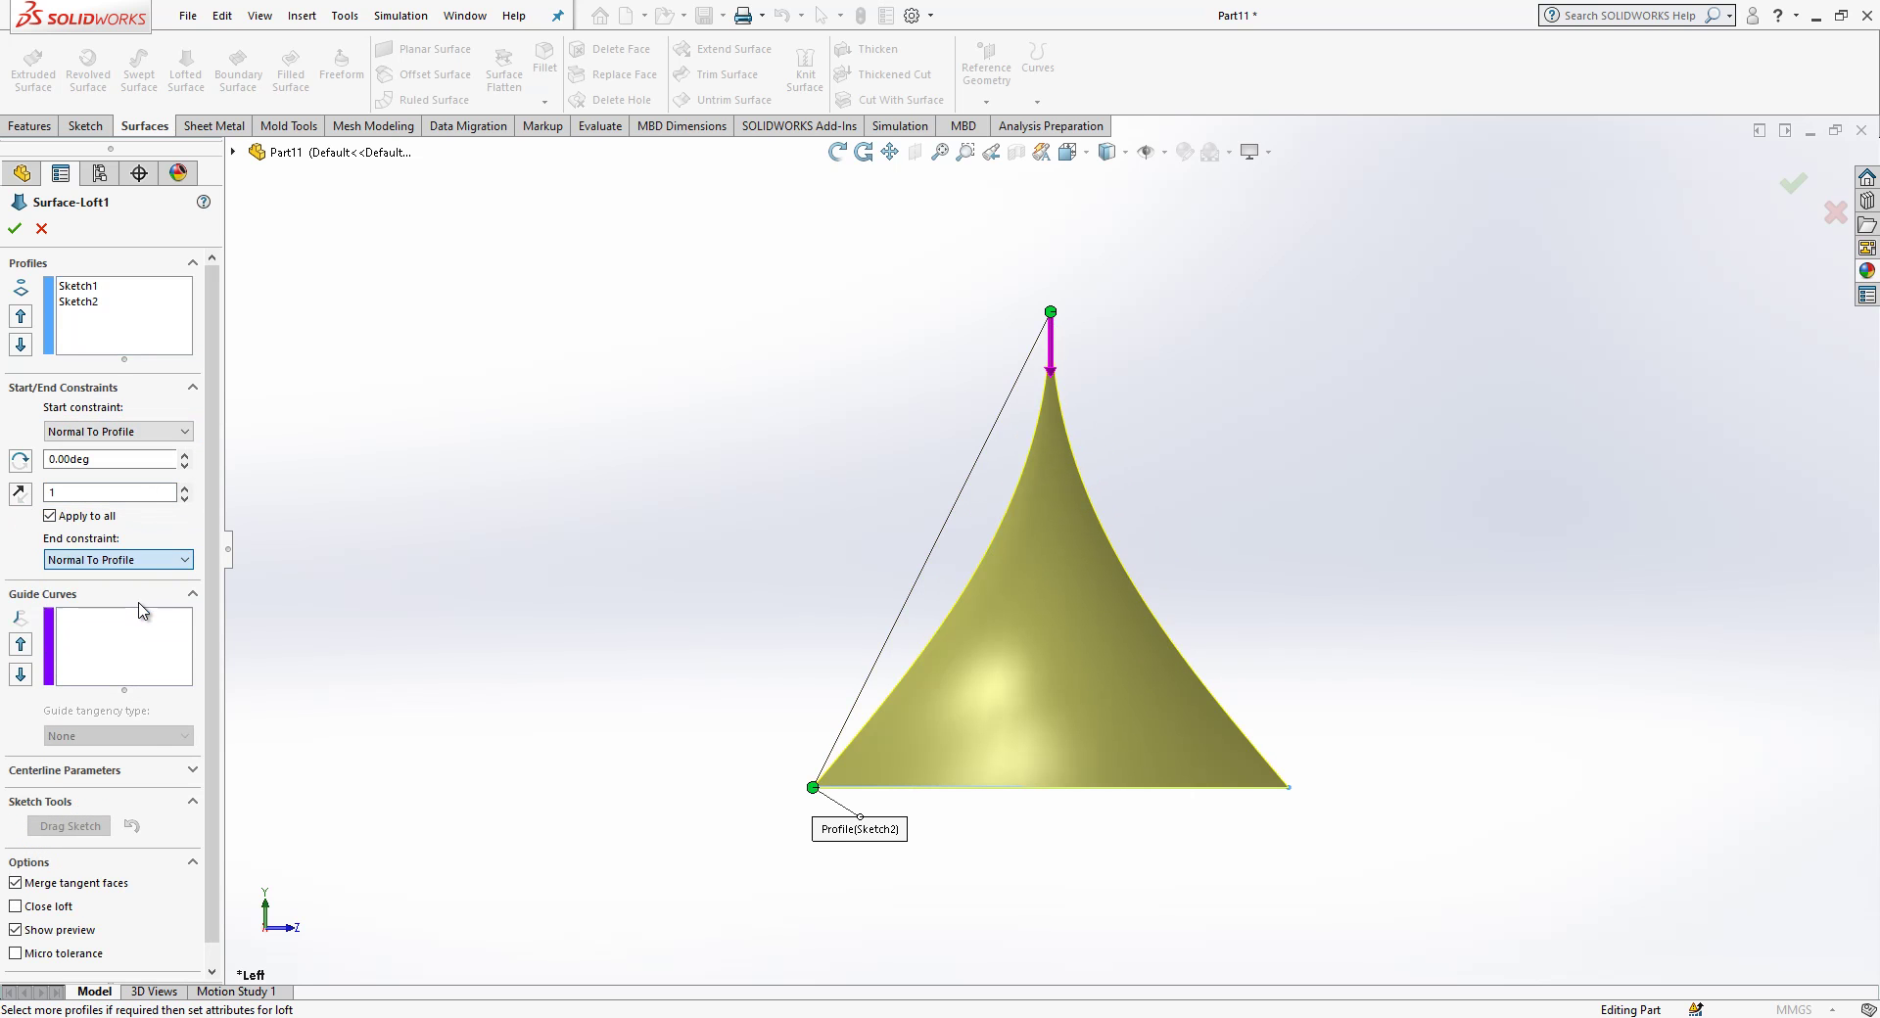
pyautogui.click(13, 231)
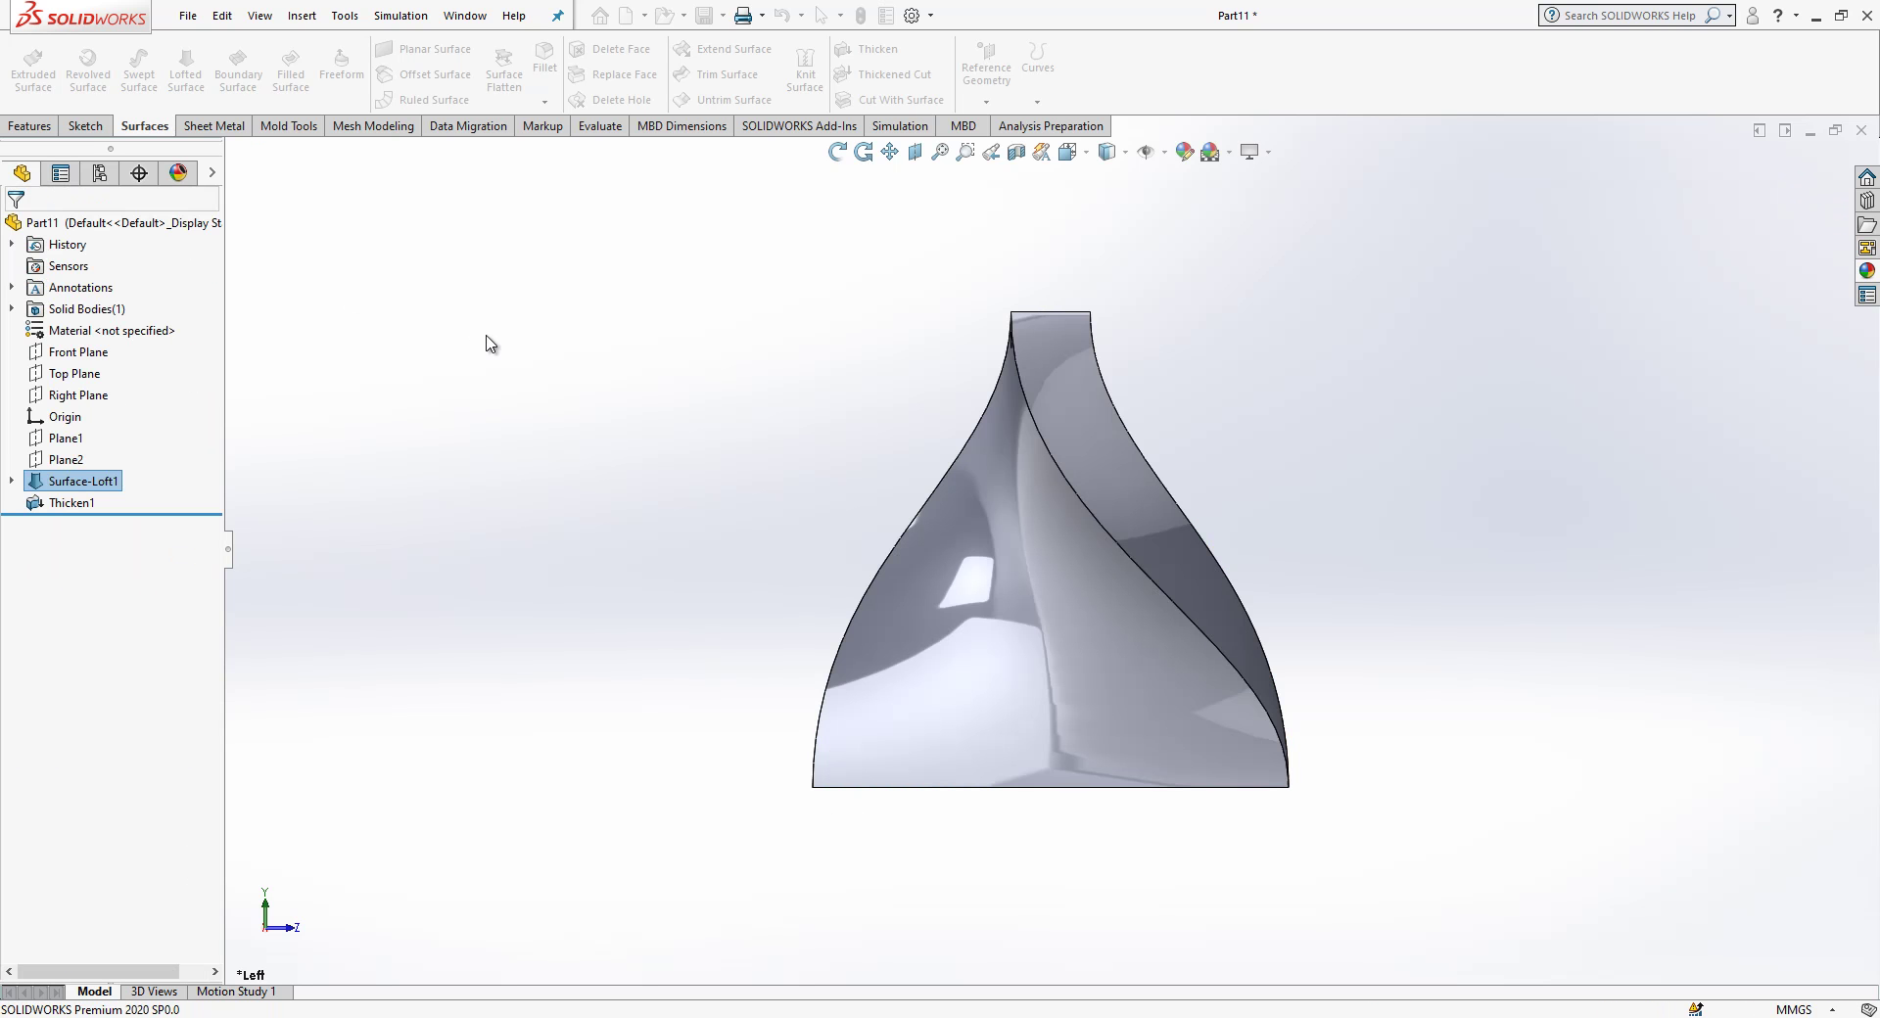
# - Create a reference axis through the origin, perpendicular to the Top Plane
pyautogui.moveTo(811, 560); pyautogui.dragTo(1045, 575, button='middle')
pyautogui.moveTo(979, 316); pyautogui.dragTo(1034, 339, button='middle')
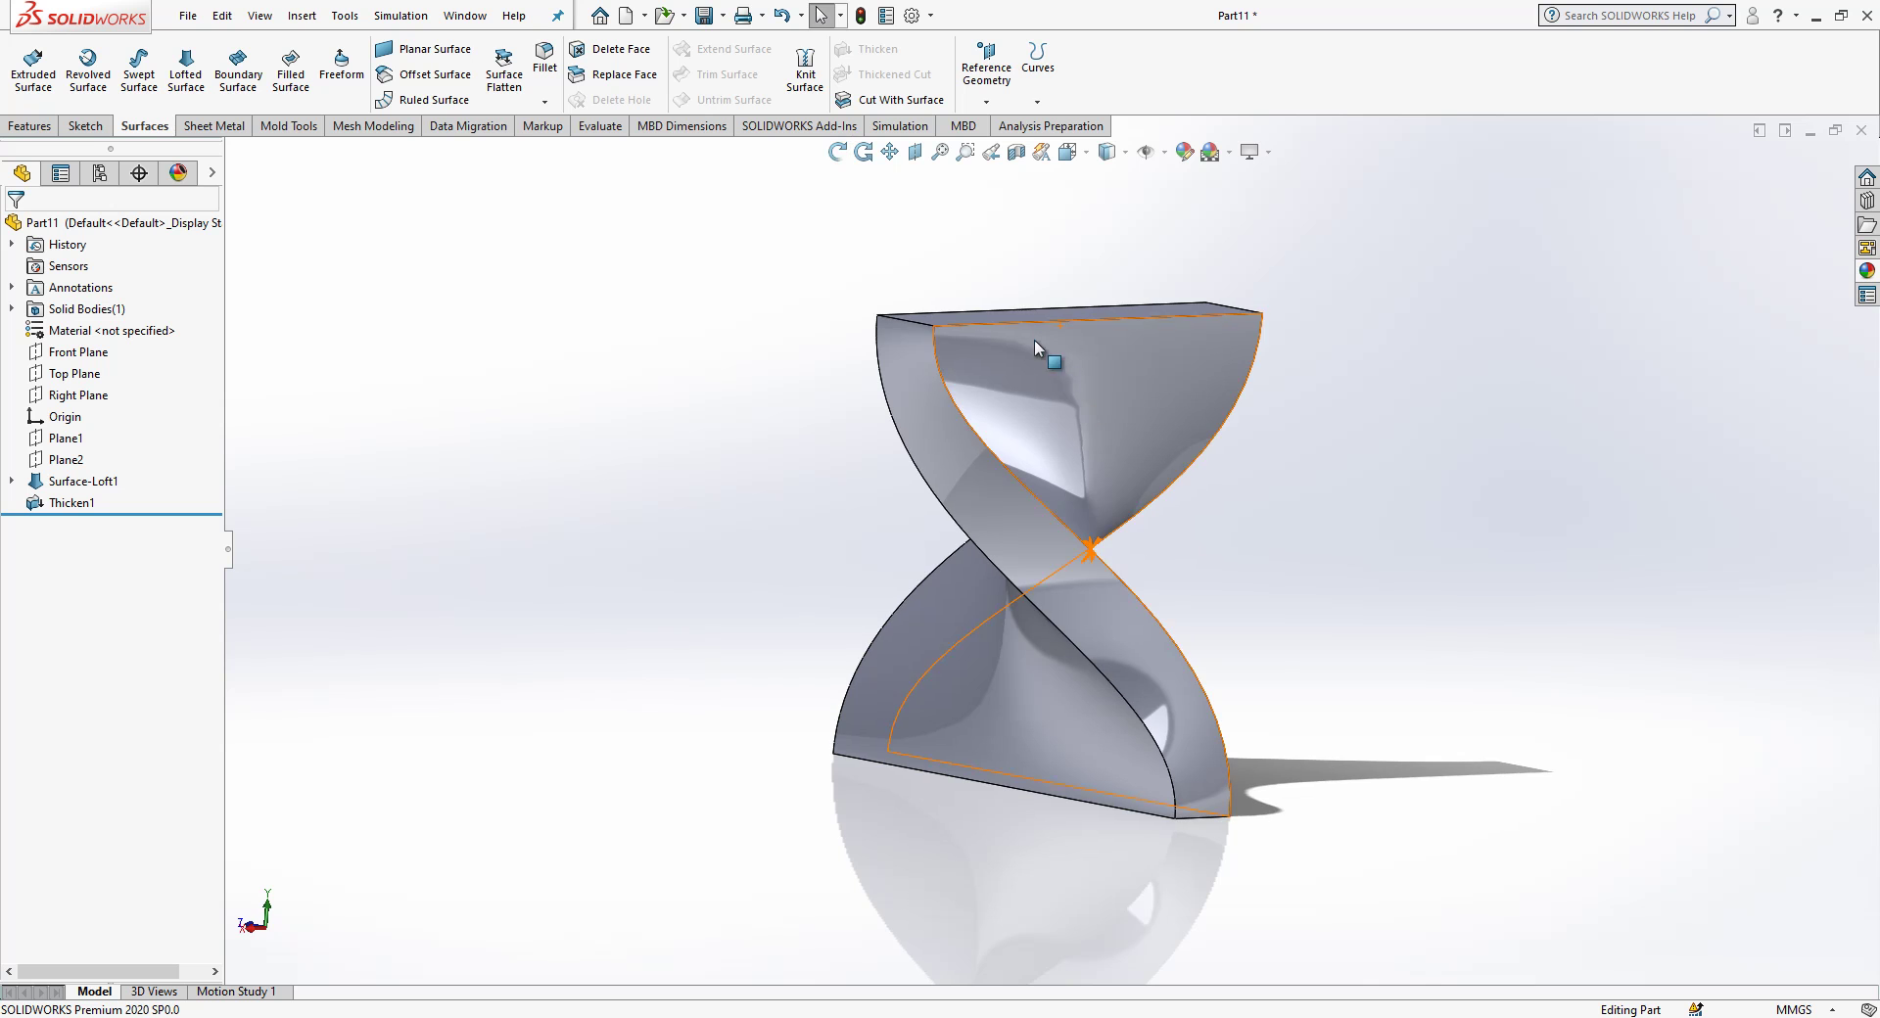
pyautogui.moveTo(862, 509); pyautogui.dragTo(940, 862, button='middle')
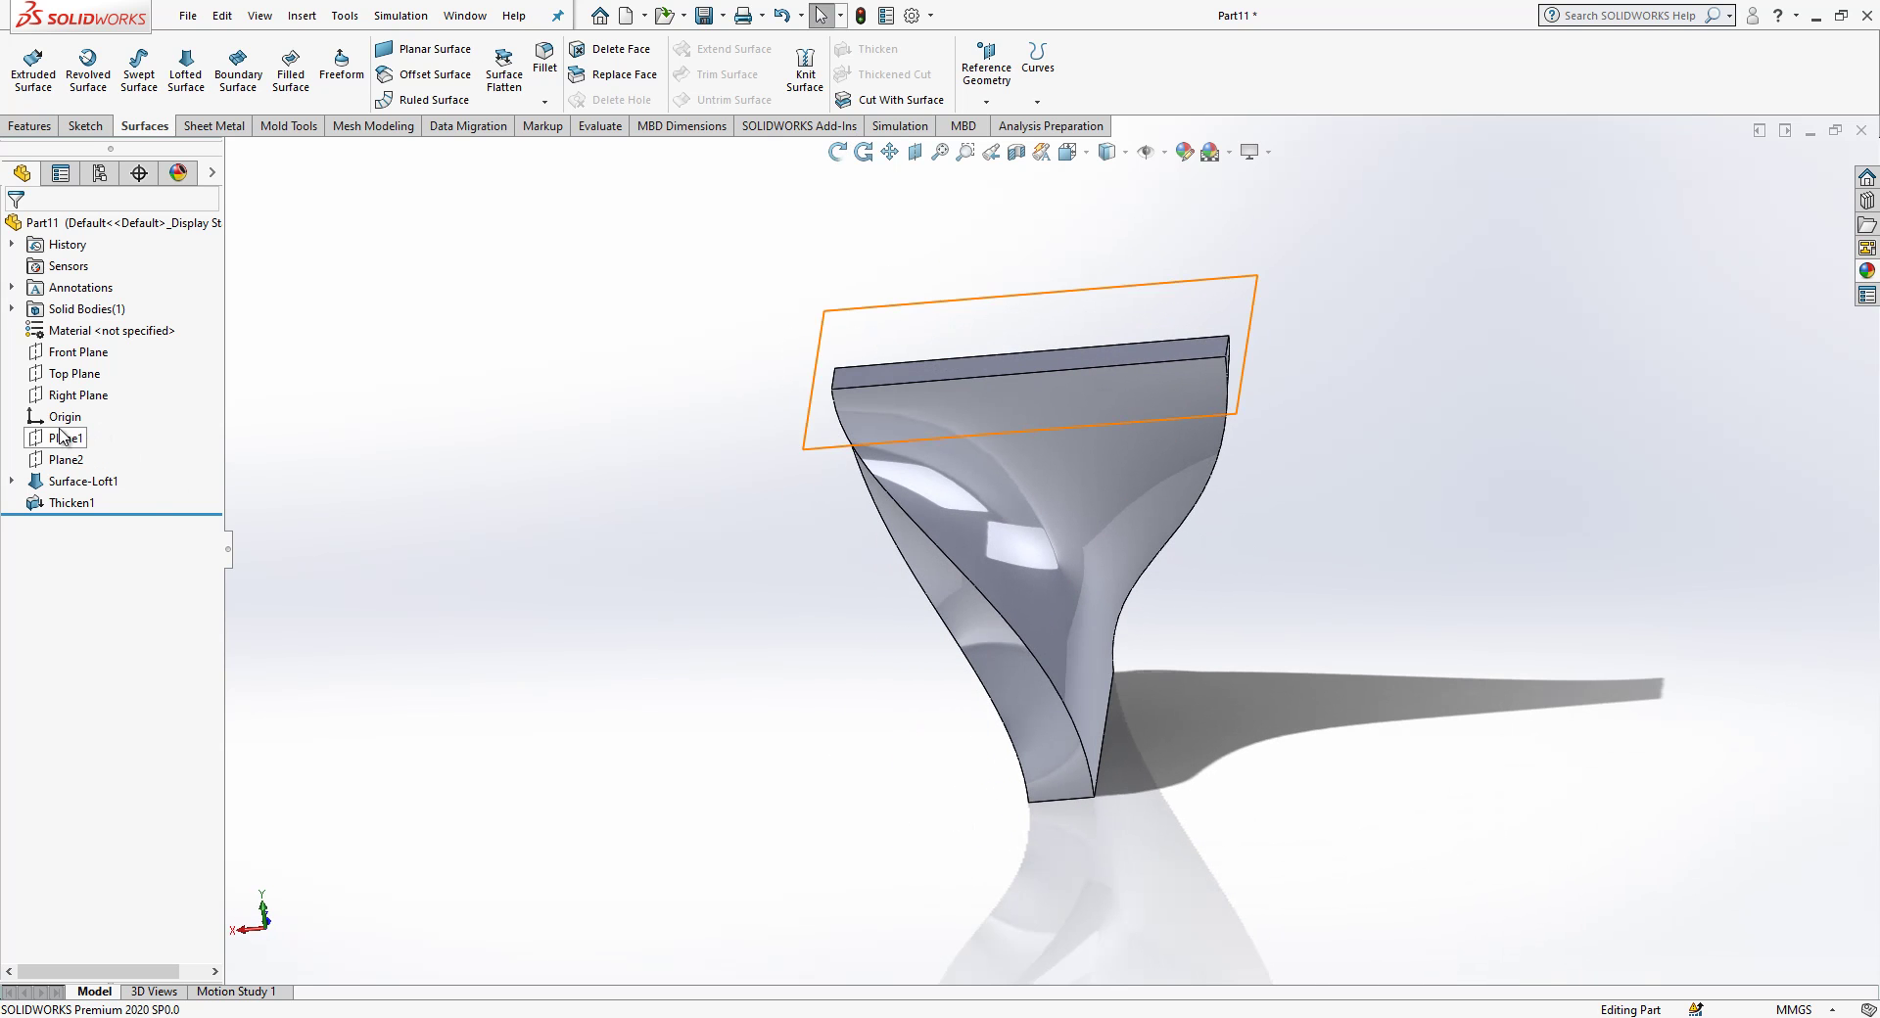
pyautogui.click(65, 416)
pyautogui.keyDown('ctrl'); pyautogui.click(56, 376); pyautogui.keyUp('ctrl')
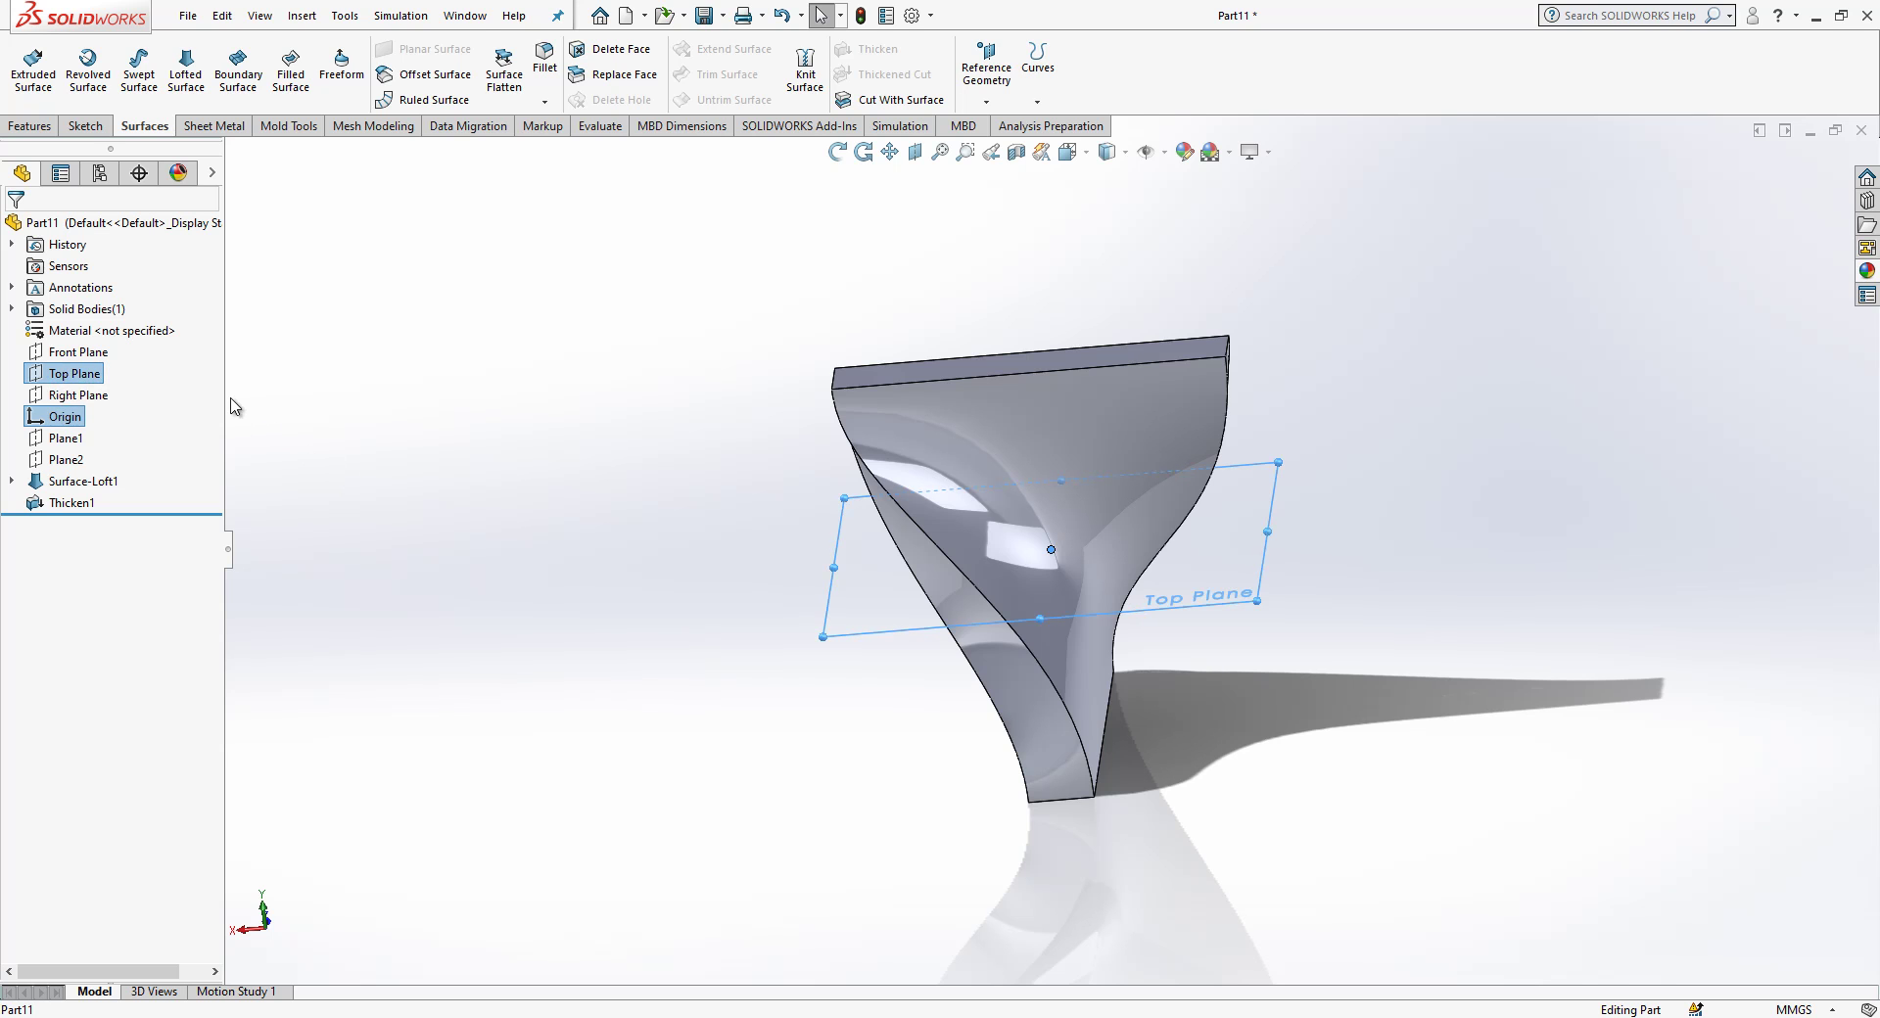
pyautogui.click(250, 430)
pyautogui.click(65, 419)
pyautogui.keyDown('ctrl'); pyautogui.click(56, 376); pyautogui.keyUp('ctrl')
pyautogui.click(986, 63)
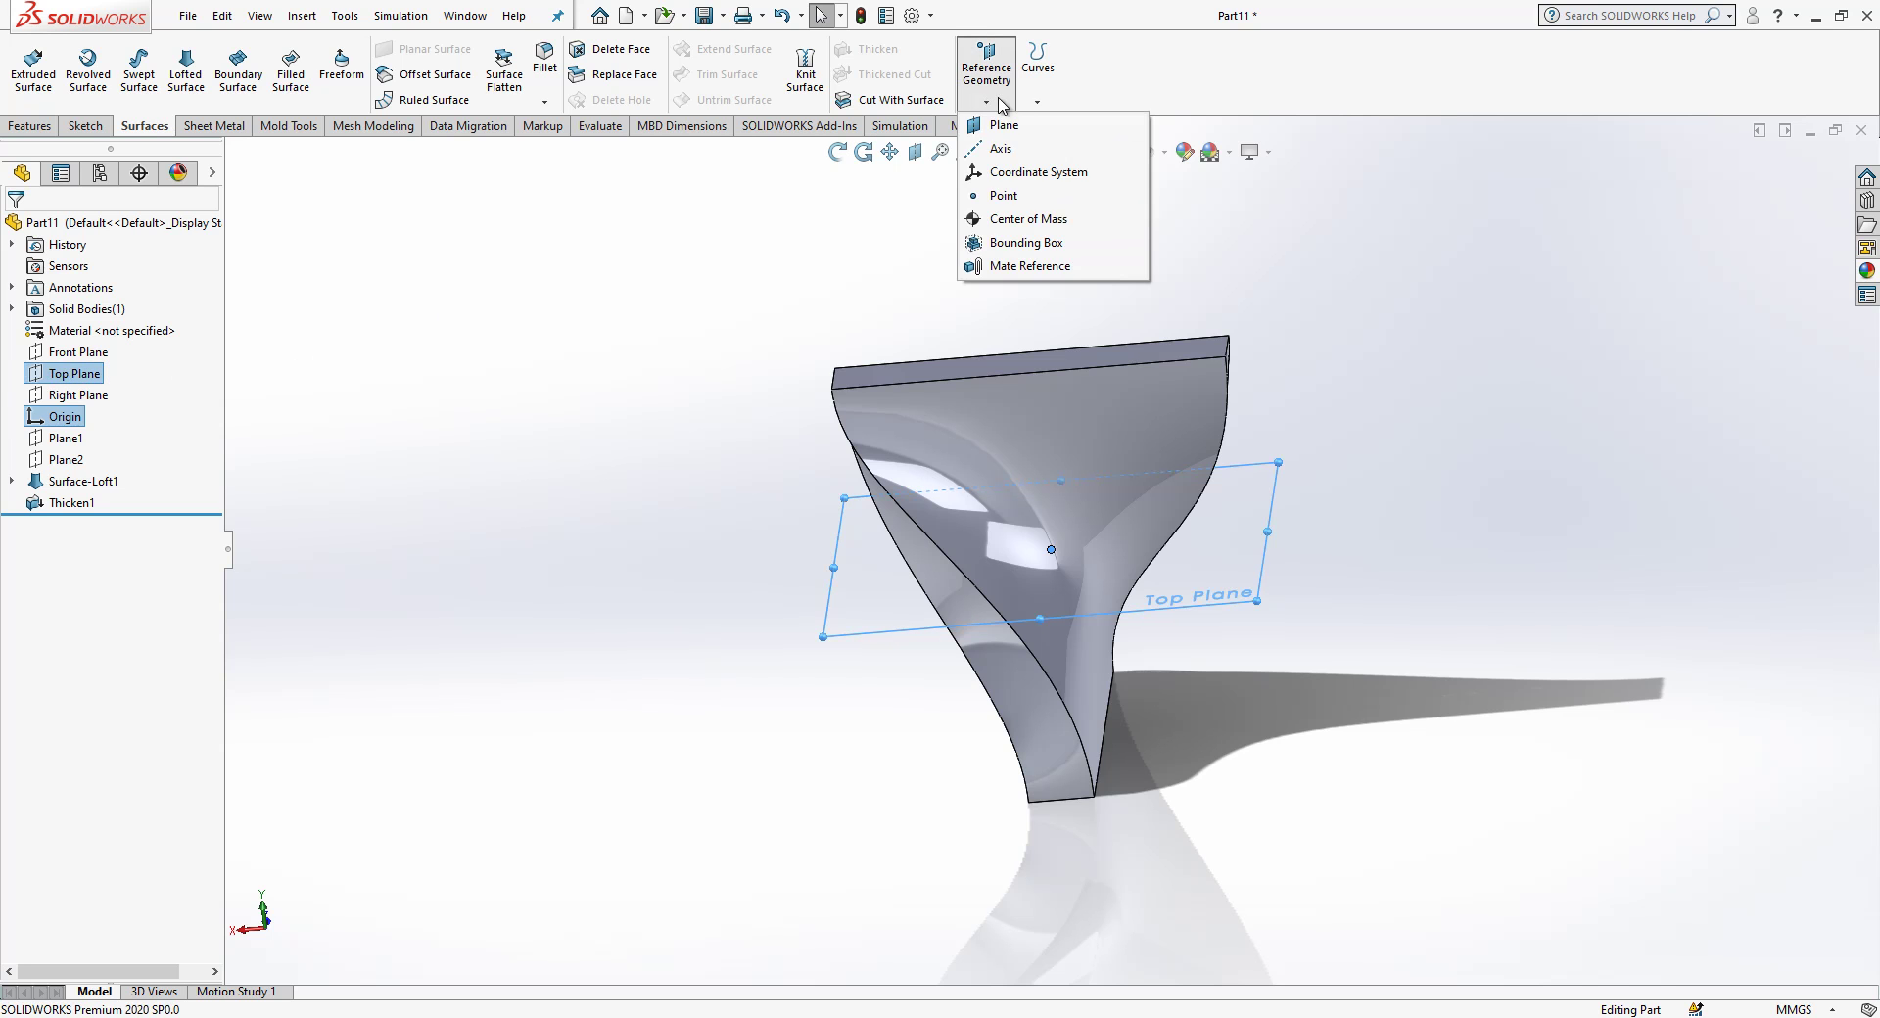
pyautogui.click(999, 147)
pyautogui.click(15, 228)
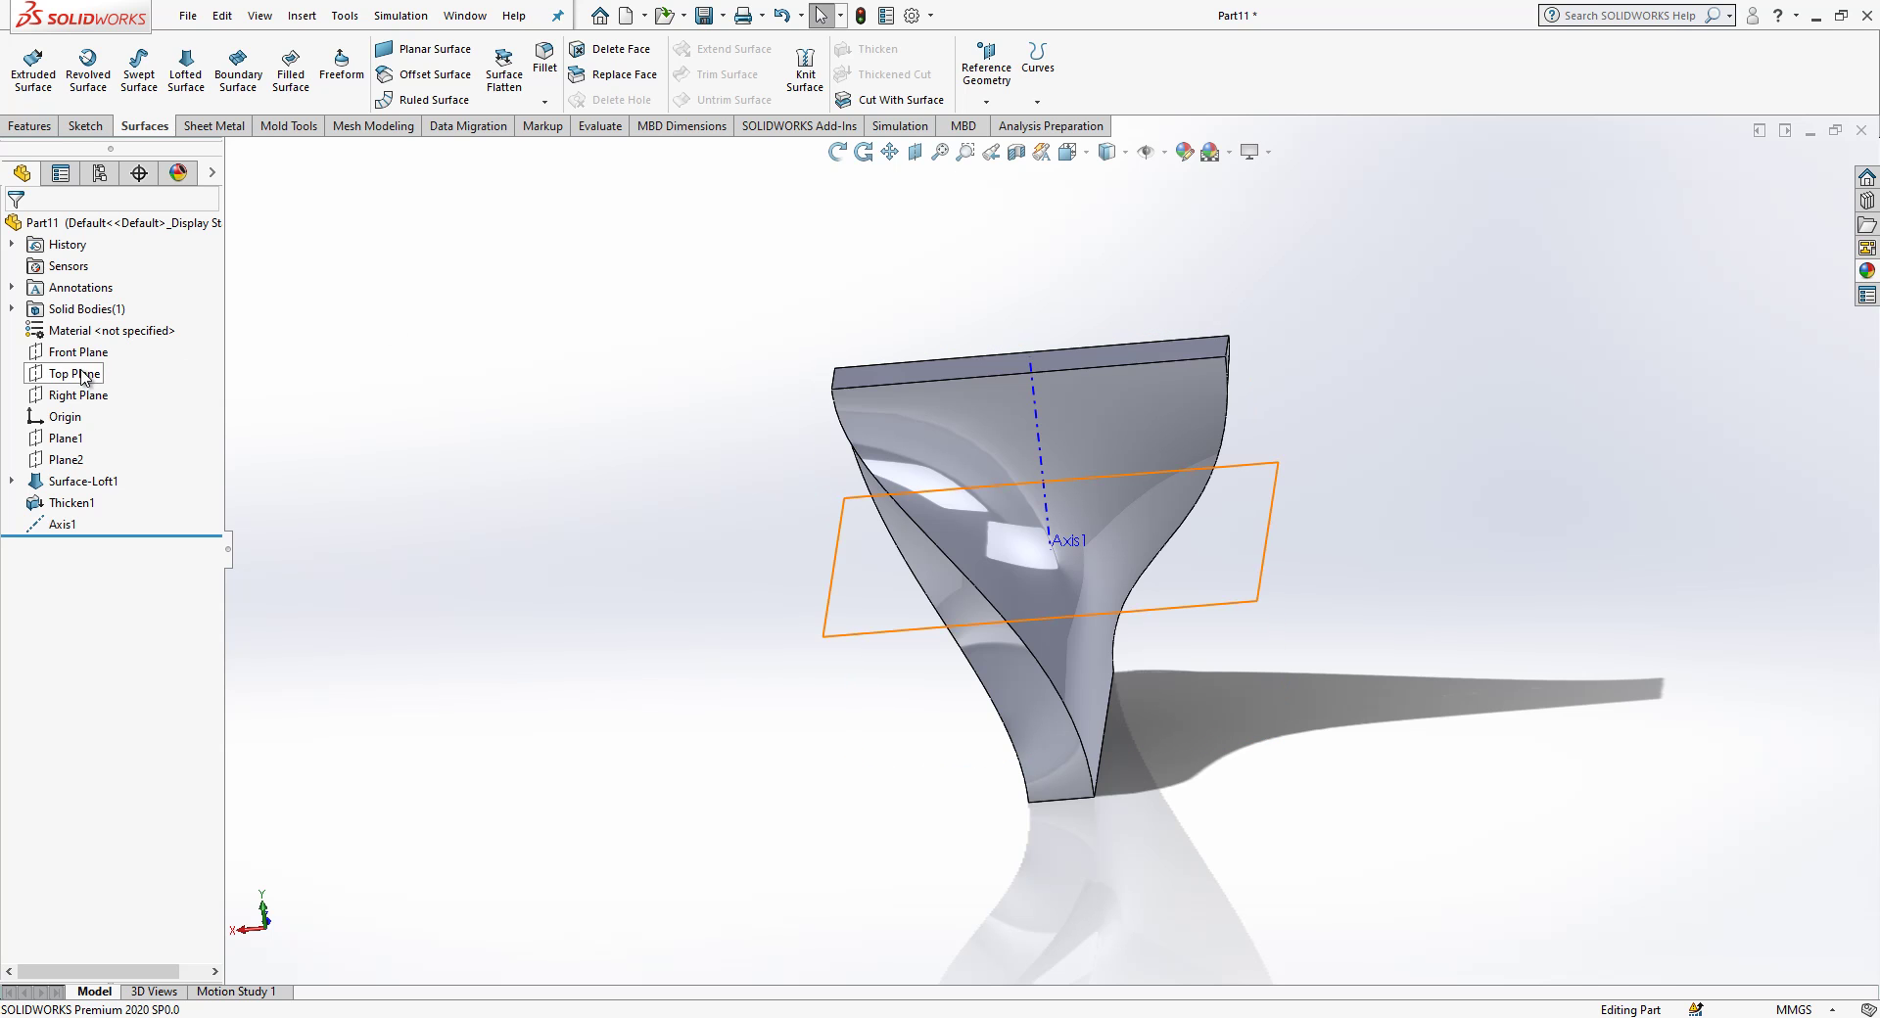
# - Circular-pattern the thickened body around the vertical reference axis with 2 instances at 90° equal spacing
pyautogui.click(46, 130)
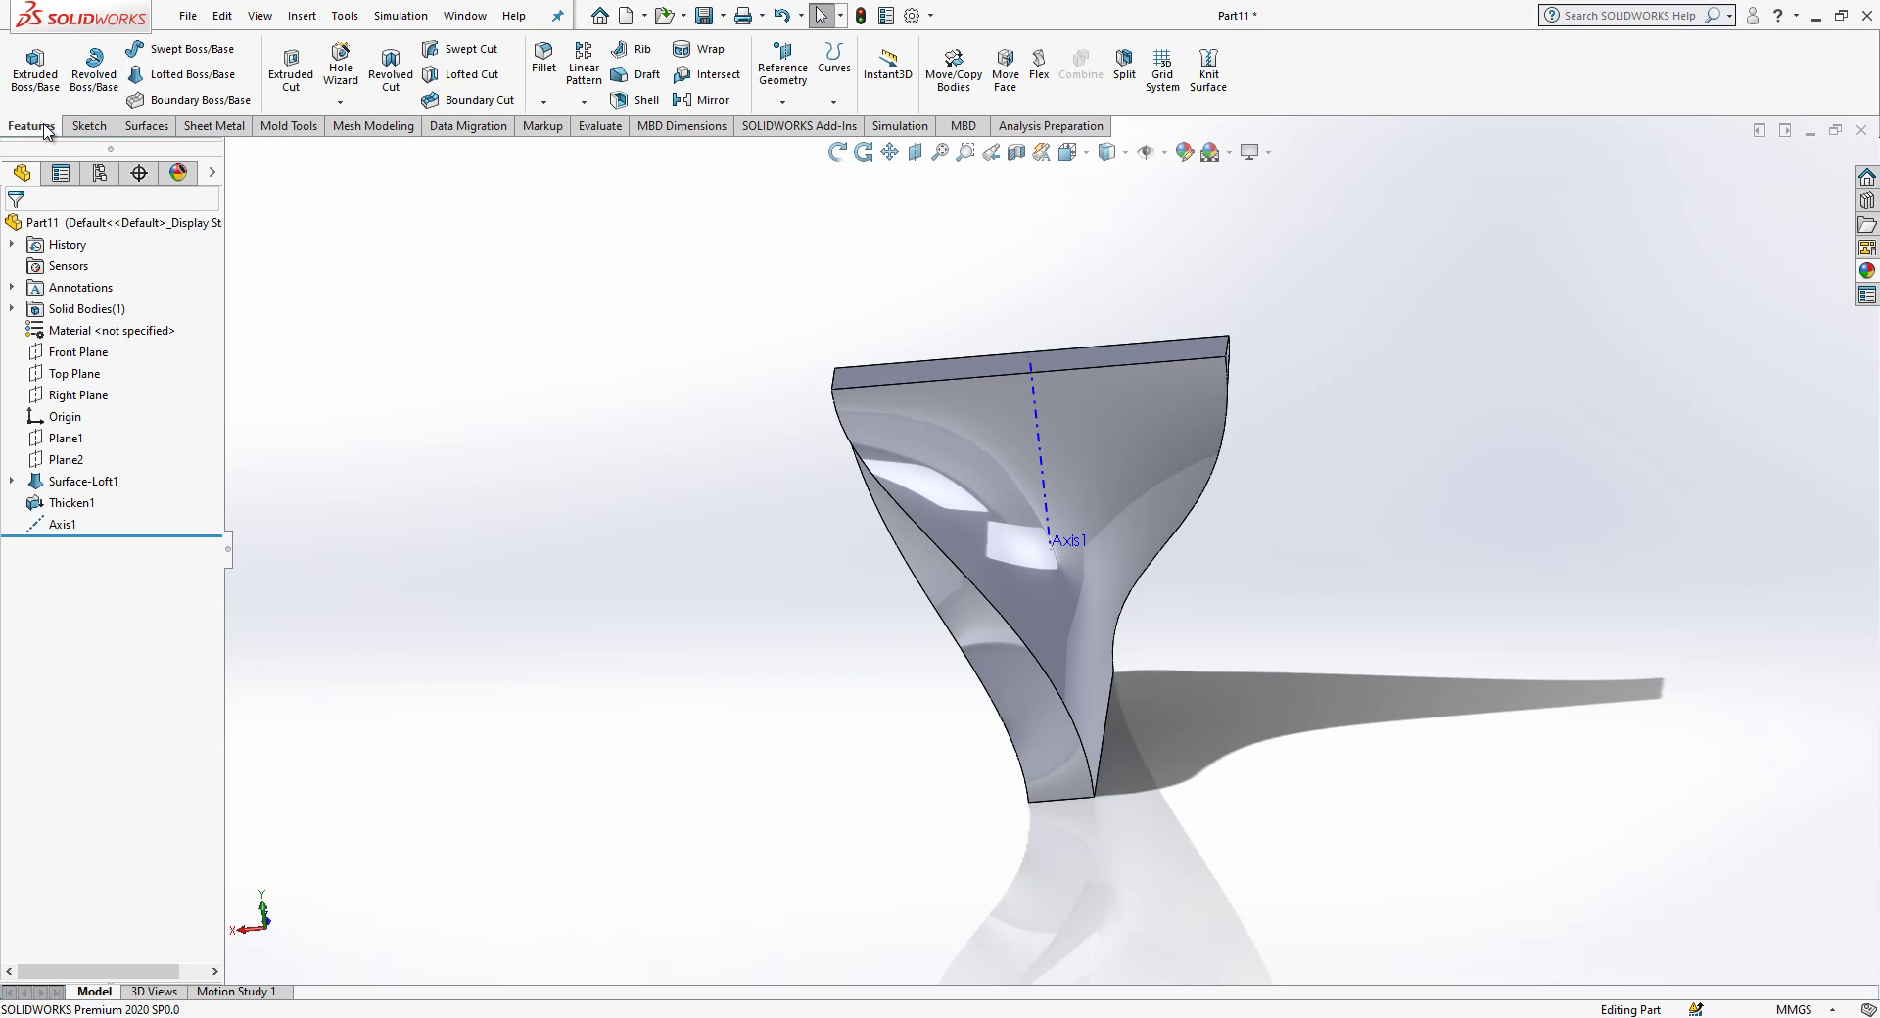
pyautogui.click(585, 102)
pyautogui.click(647, 148)
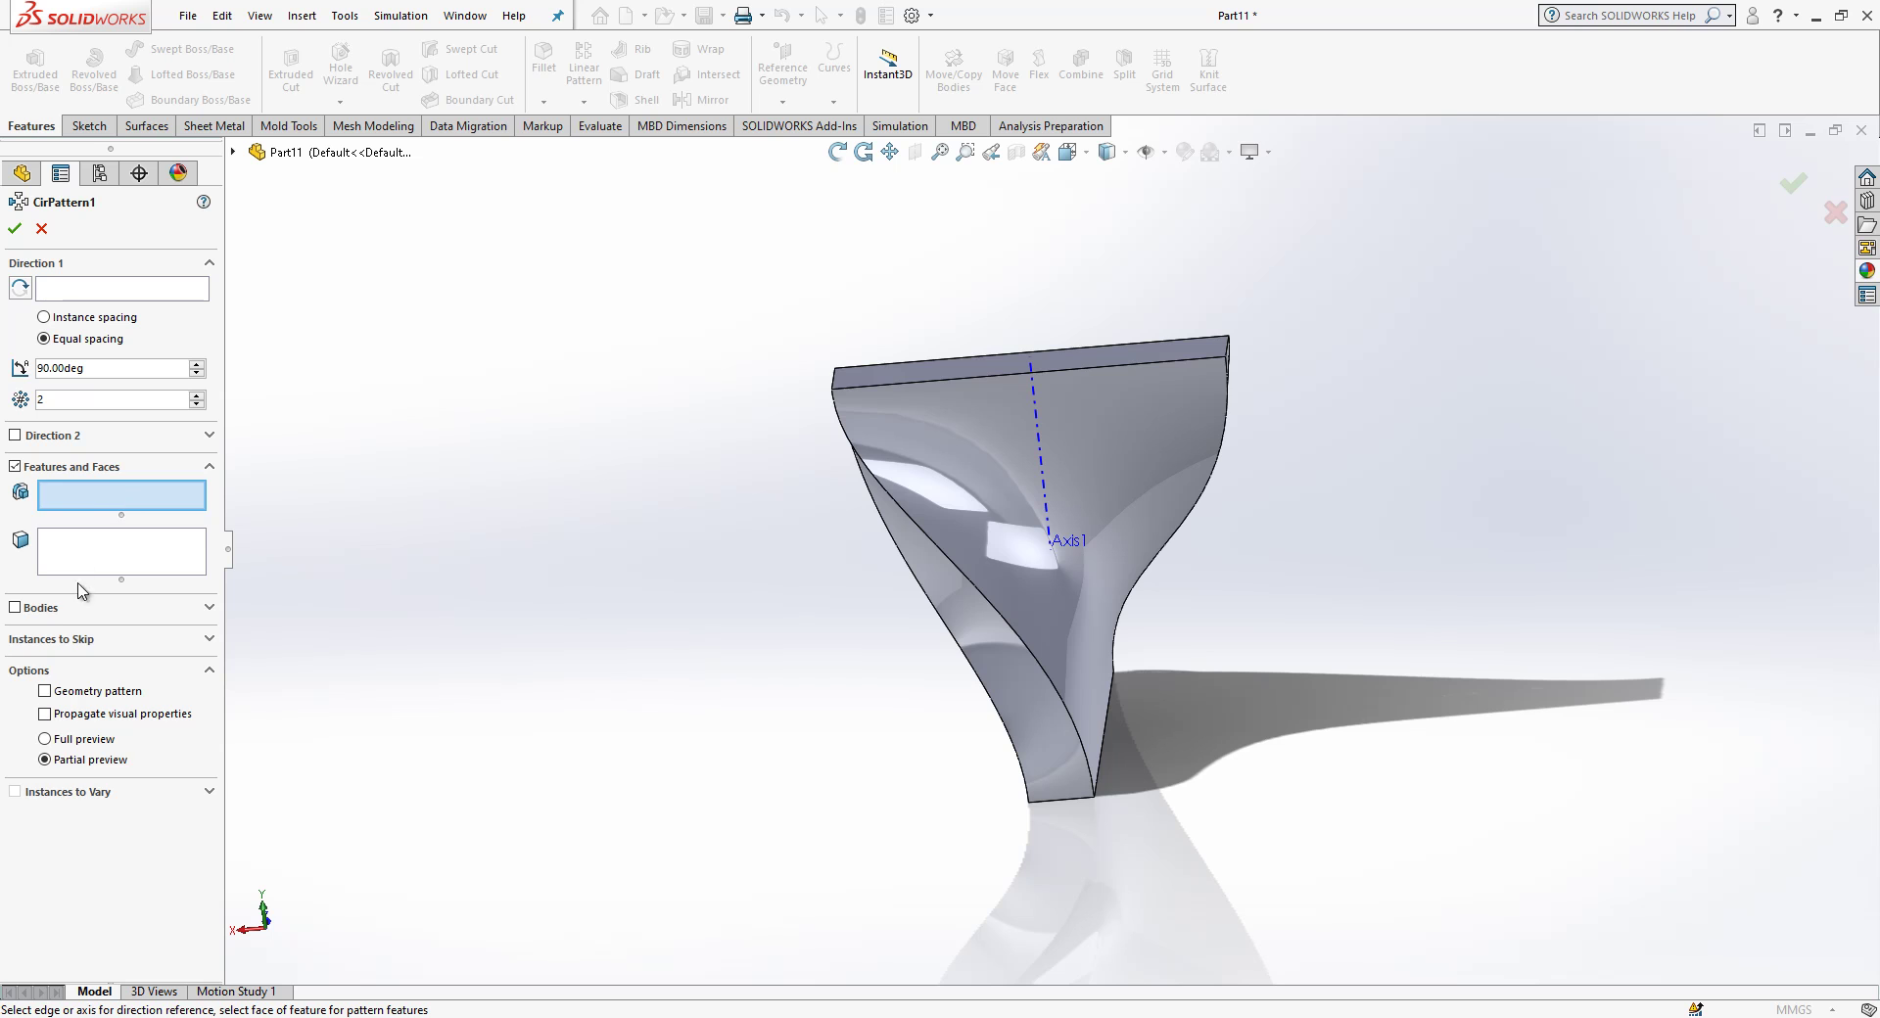
pyautogui.click(51, 607)
pyautogui.click(878, 434)
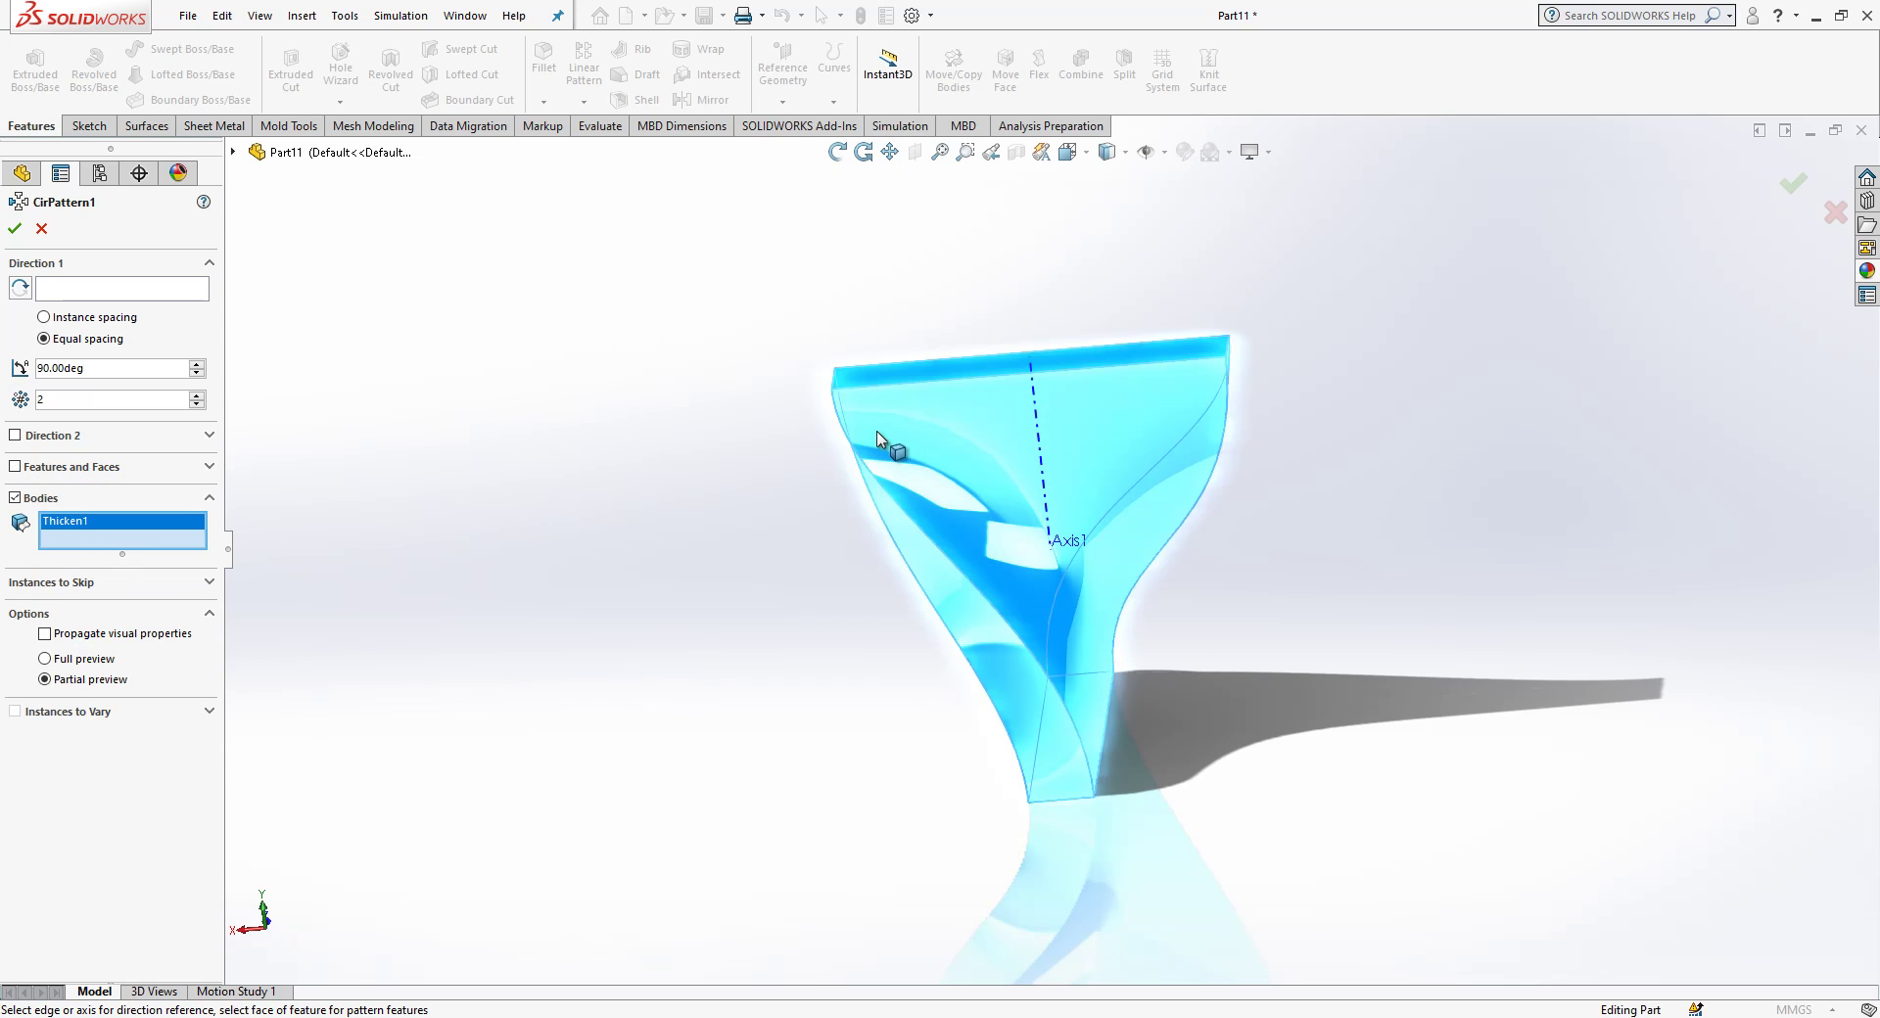
pyautogui.click(159, 290)
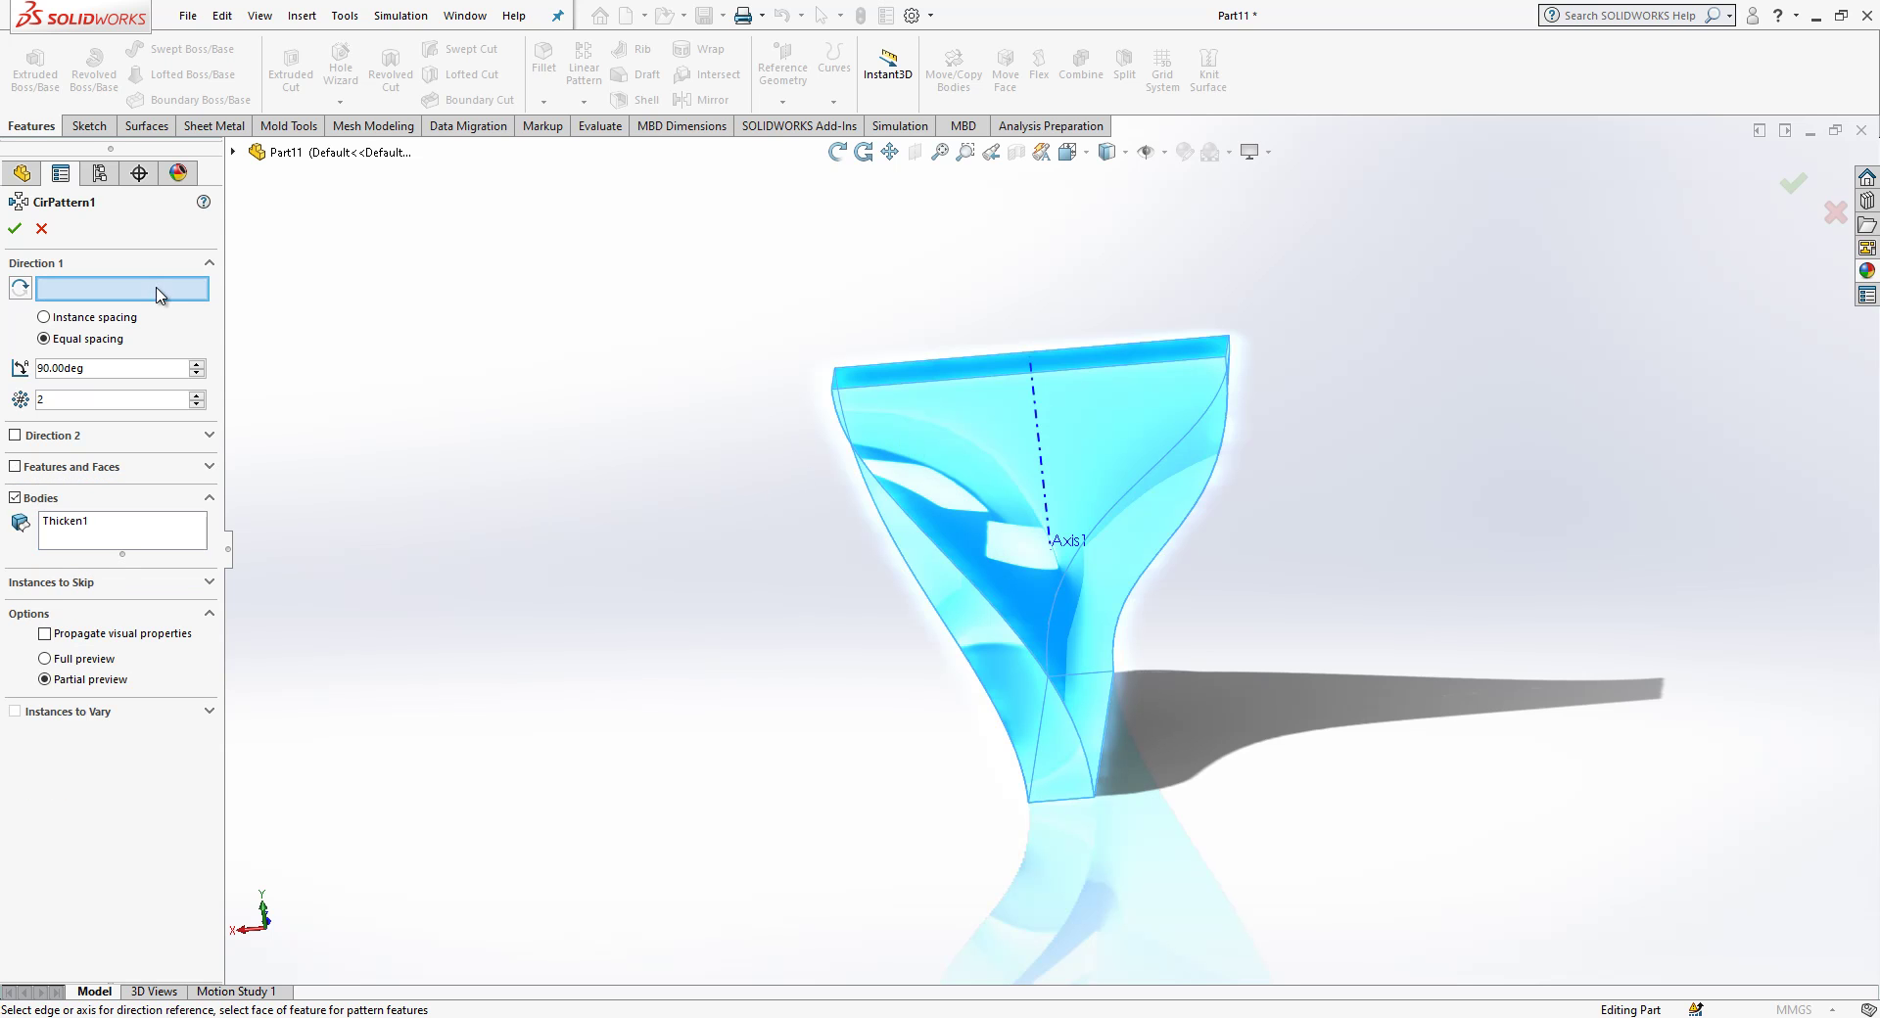
pyautogui.click(1035, 412)
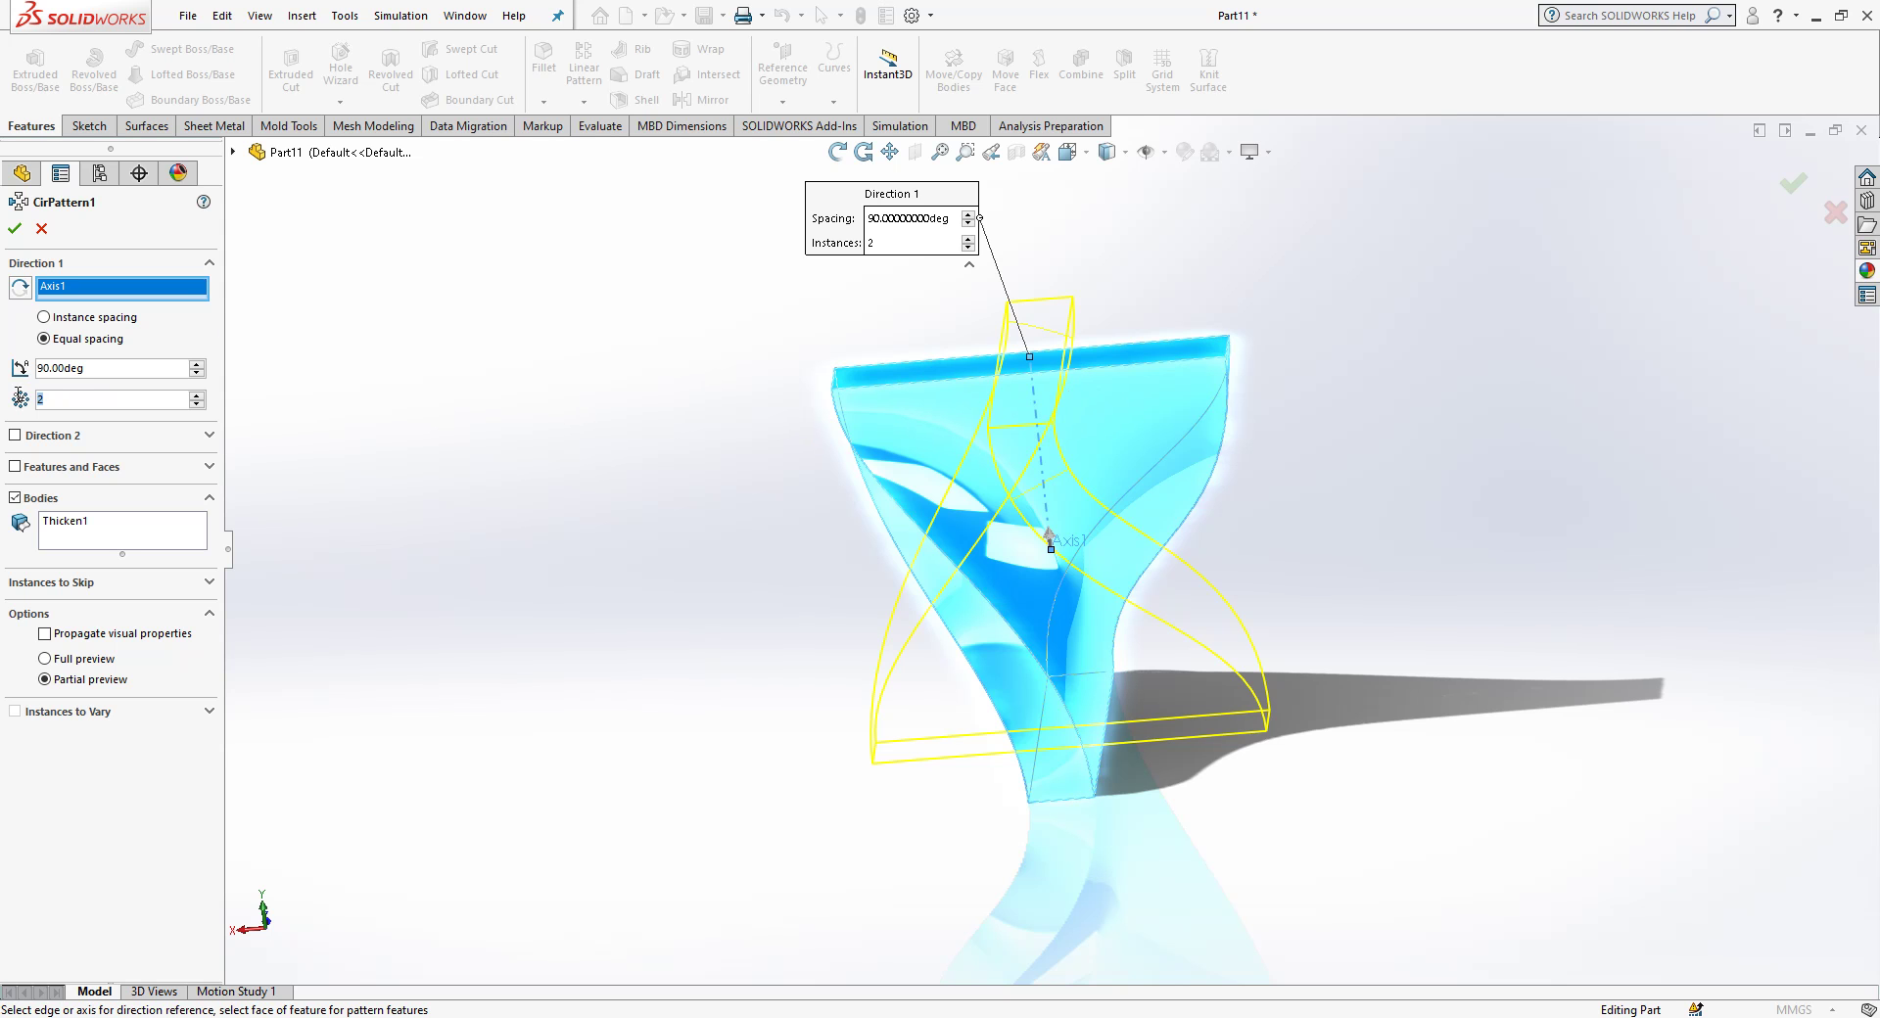
pyautogui.click(14, 232)
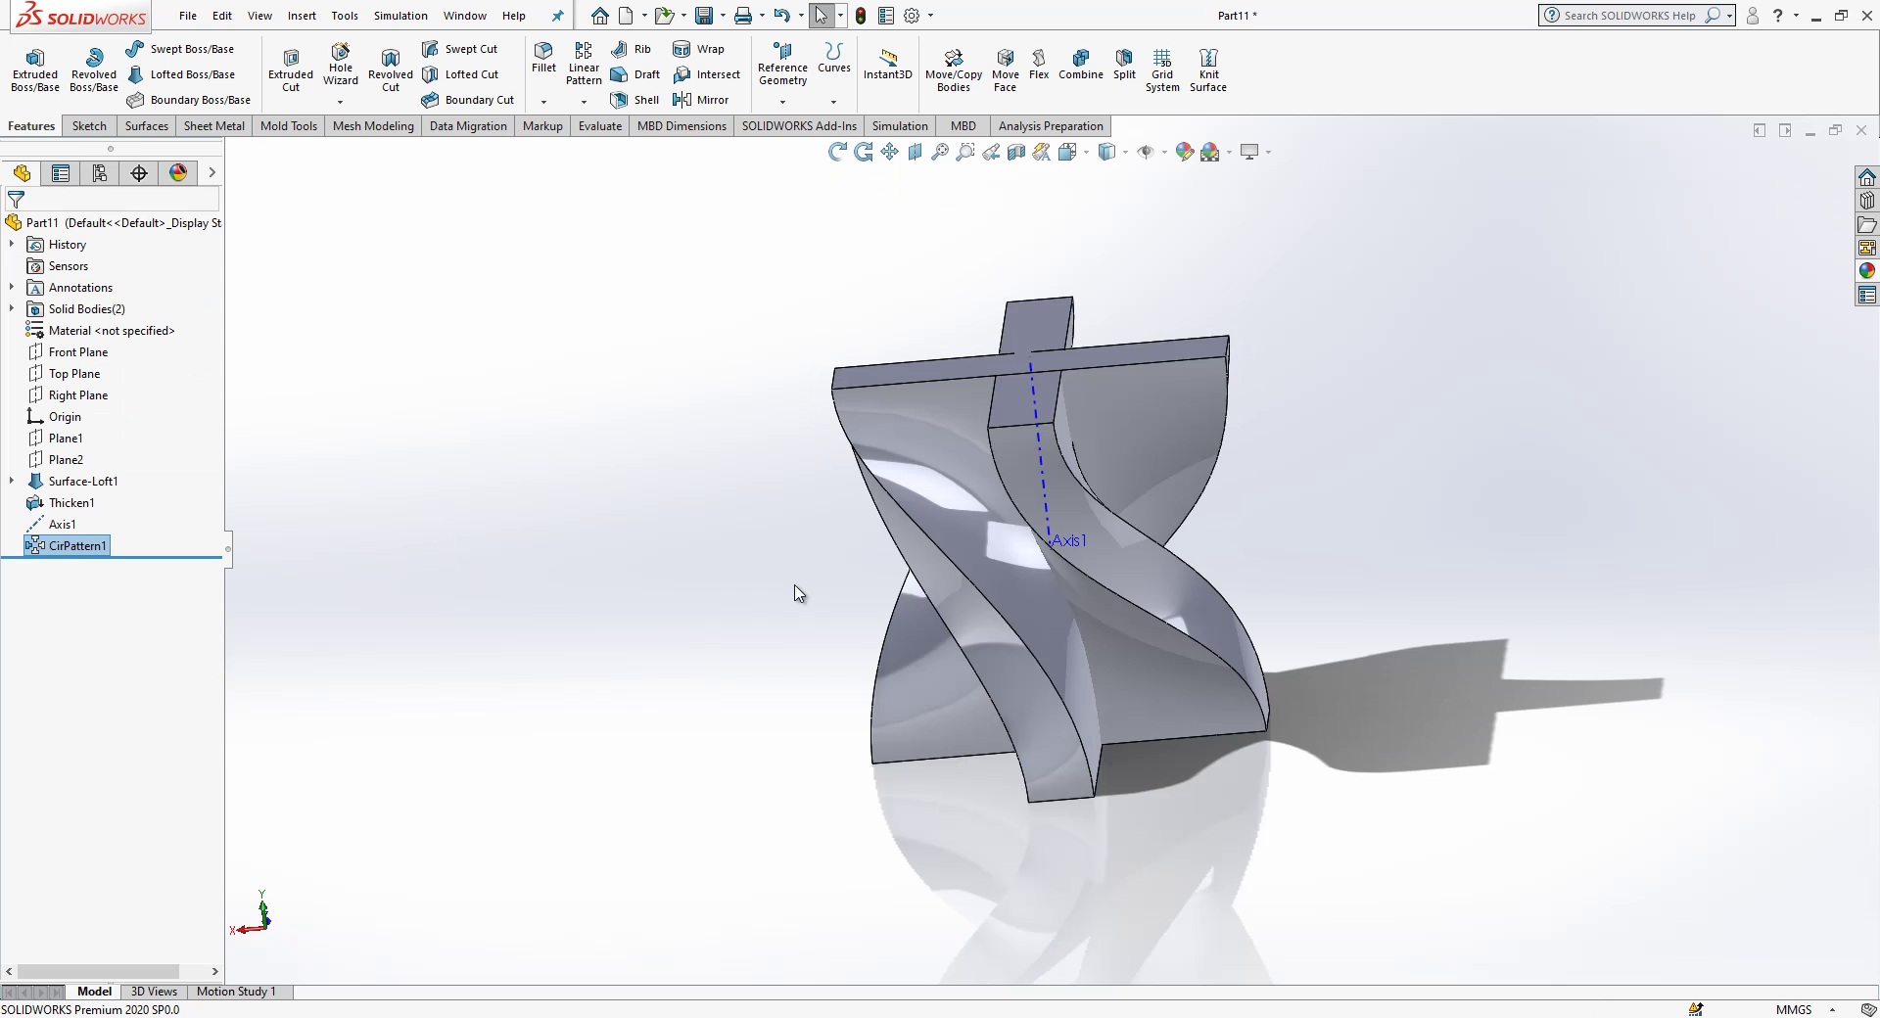
# - Combine the thickened body and its patterned copy into one solid with the Add operation
pyautogui.click(1077, 94)
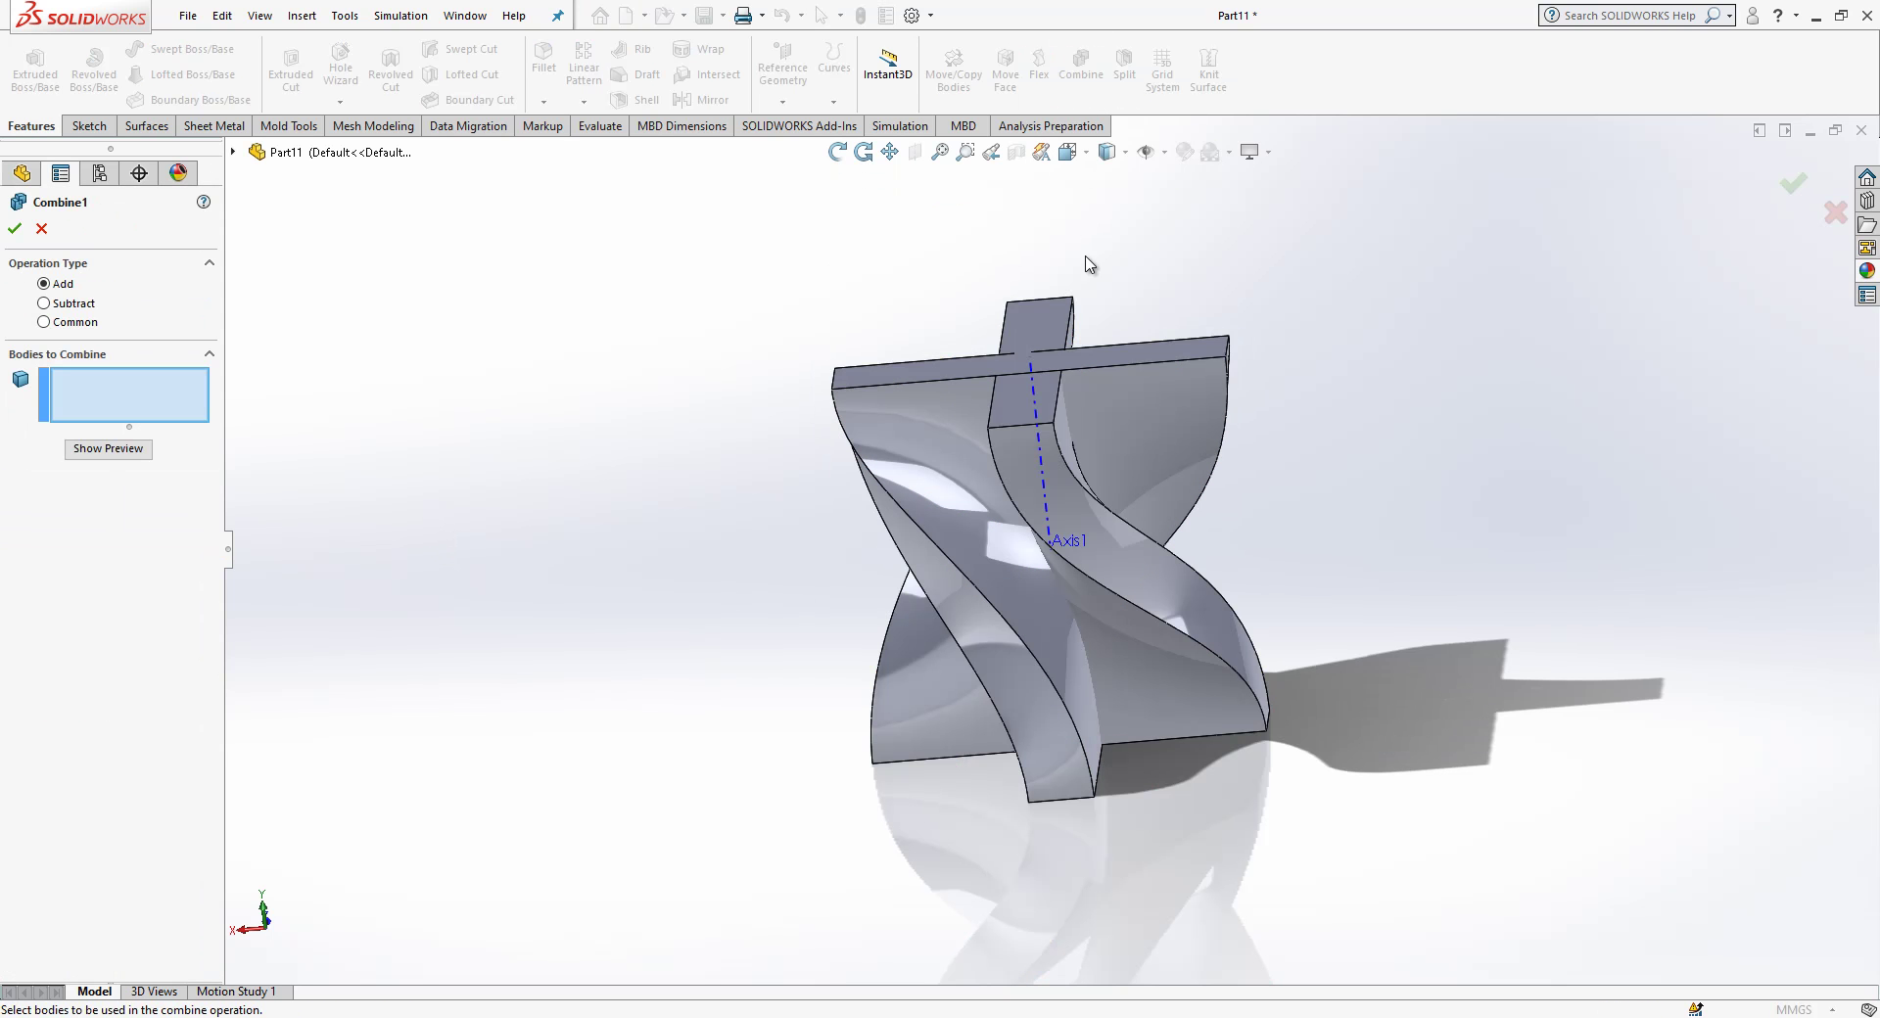
pyautogui.click(1111, 377)
pyautogui.click(1089, 374)
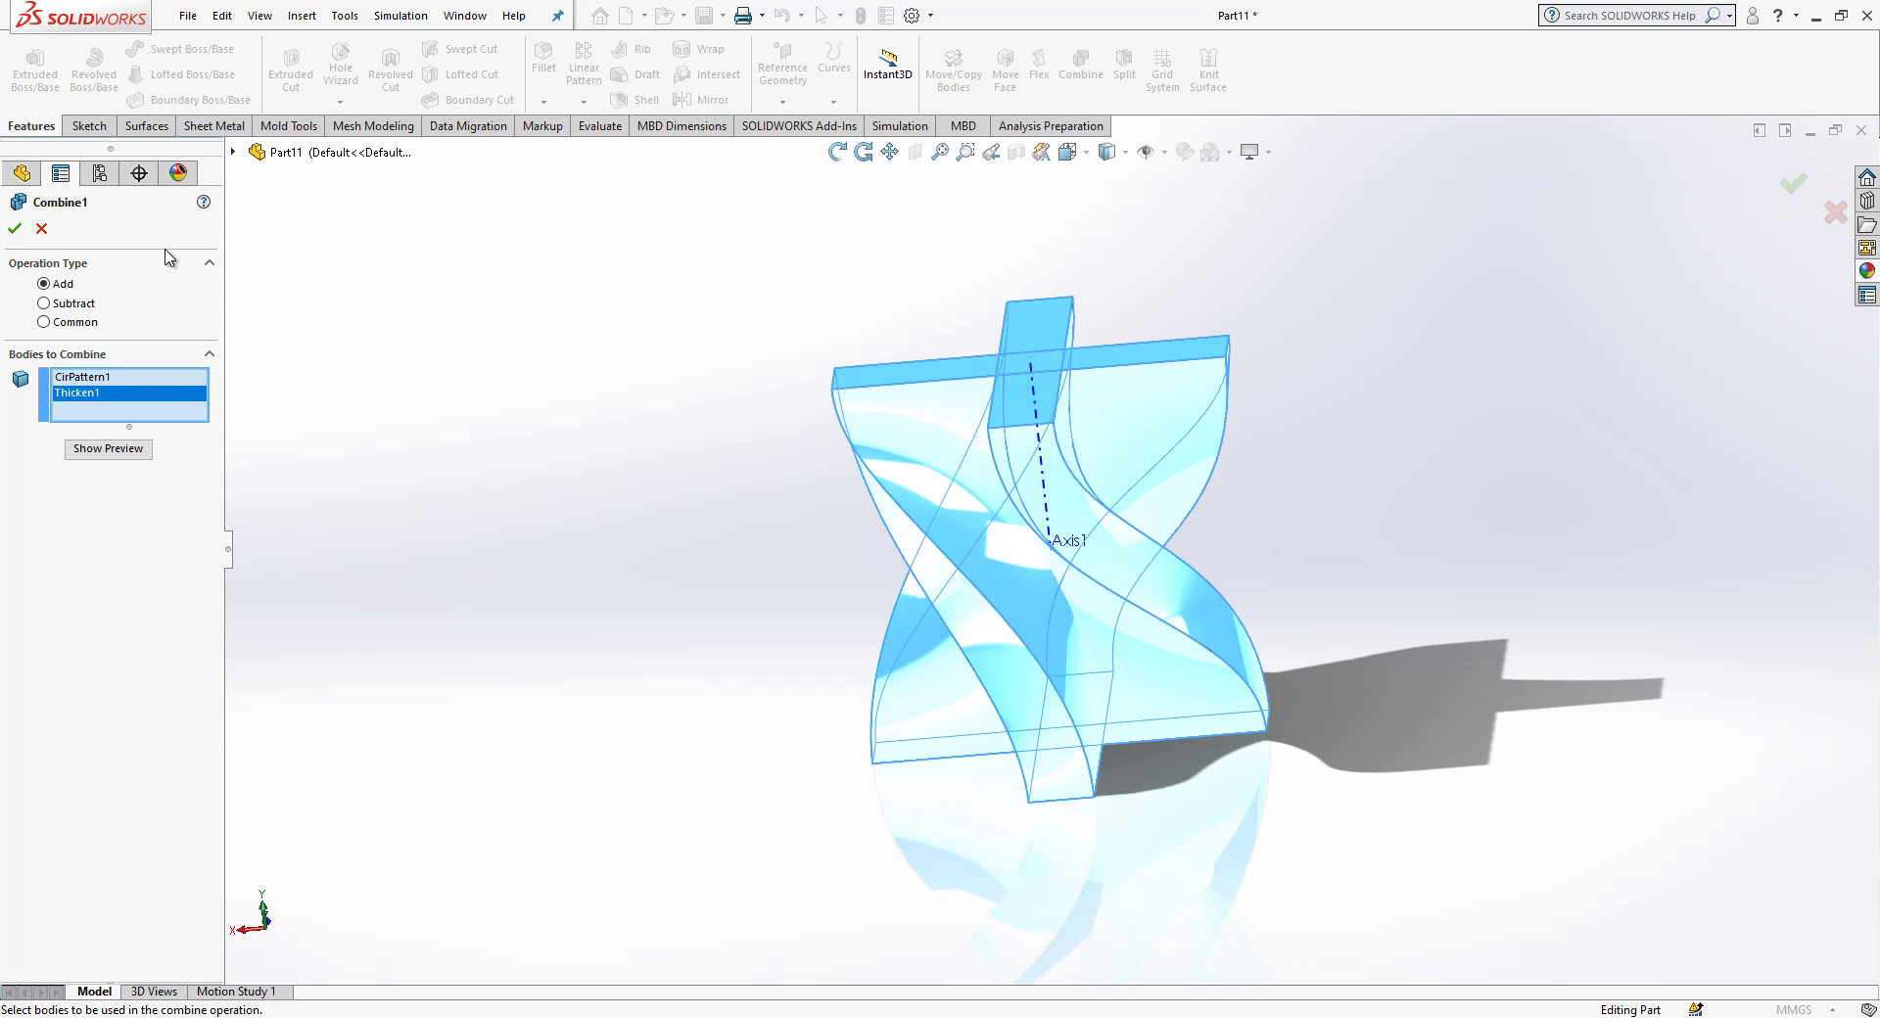
pyautogui.click(16, 231)
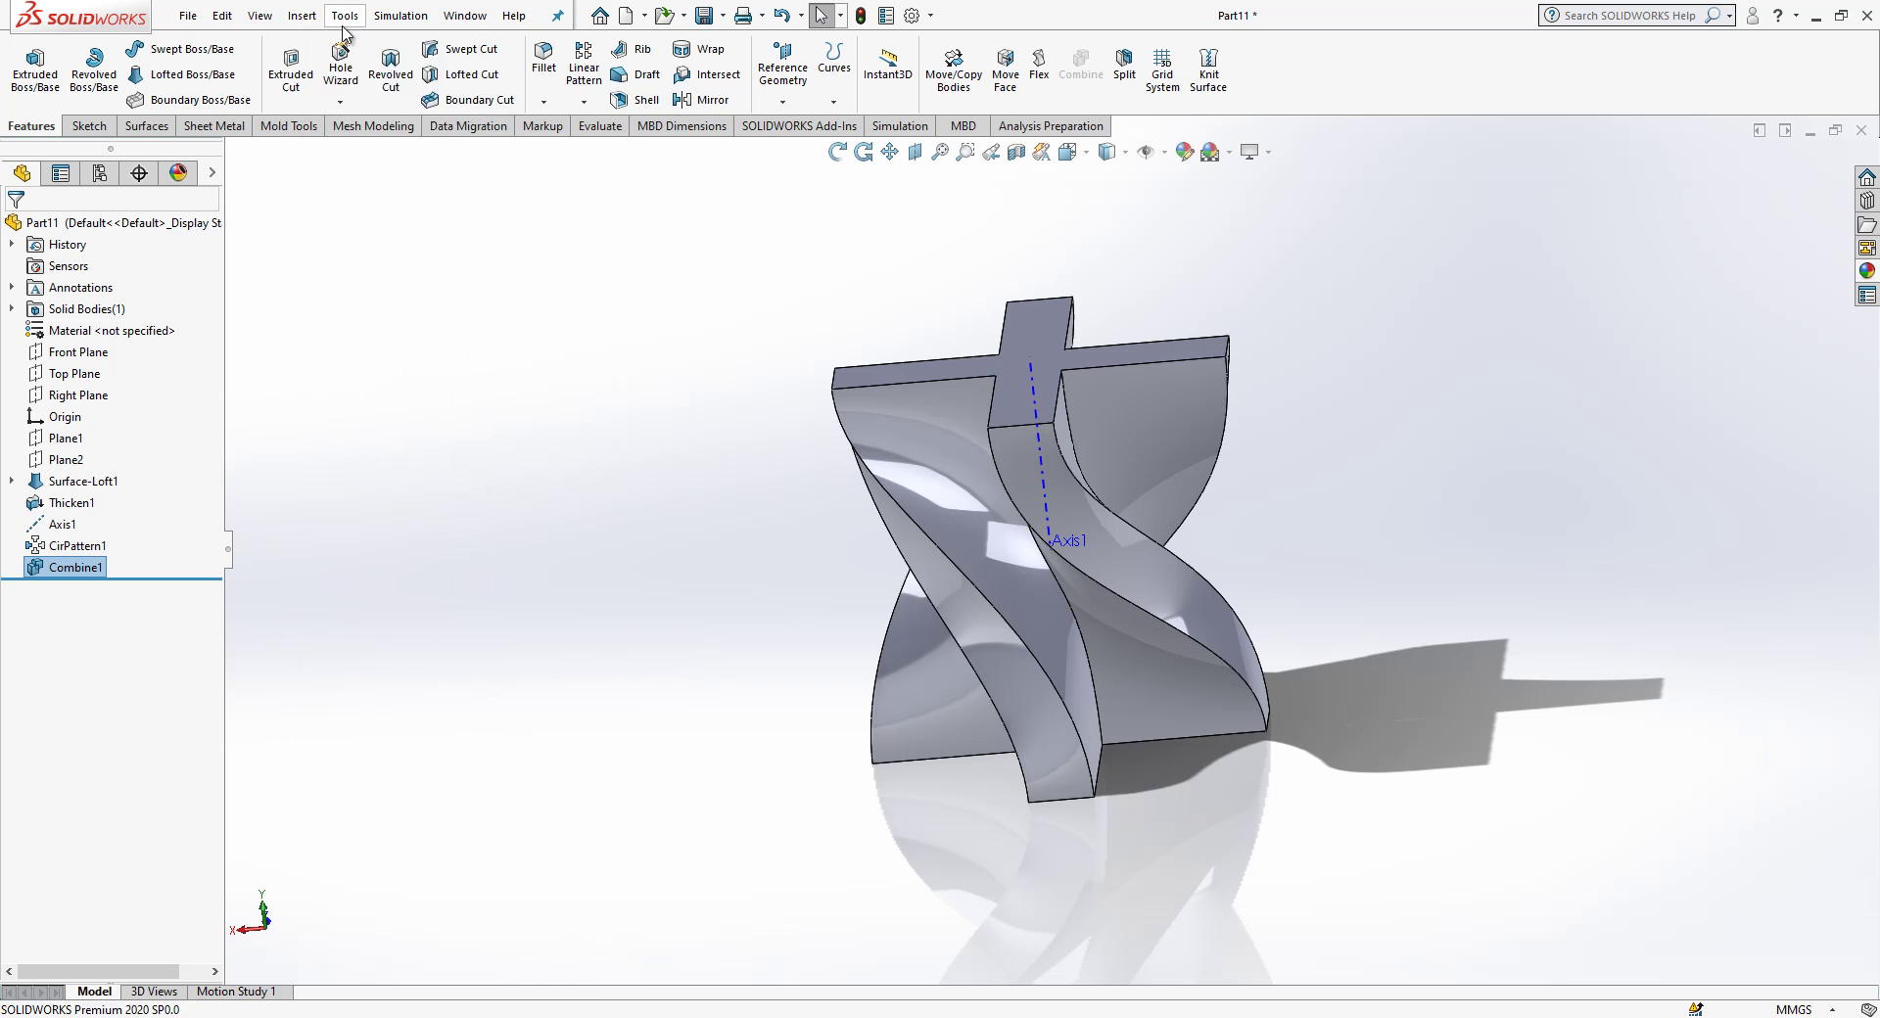
pyautogui.click(302, 15)
pyautogui.moveTo(334, 92)
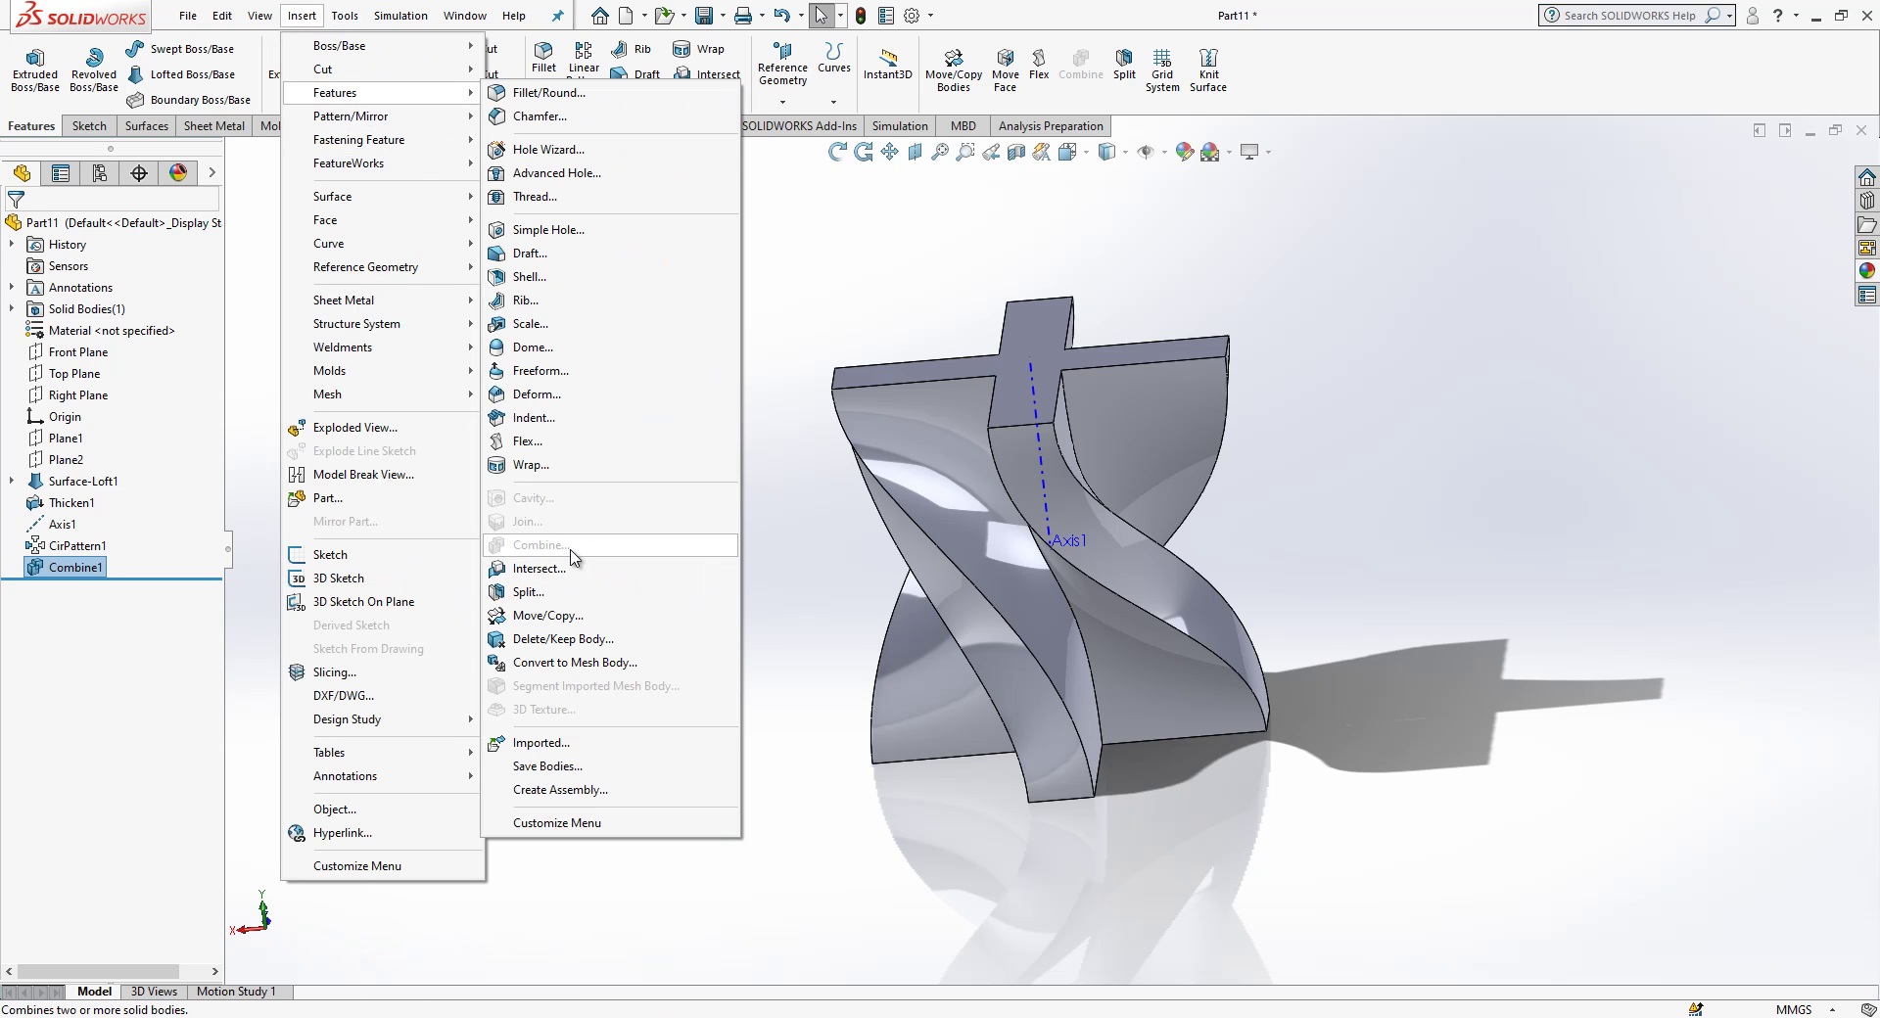
pyautogui.click(998, 231)
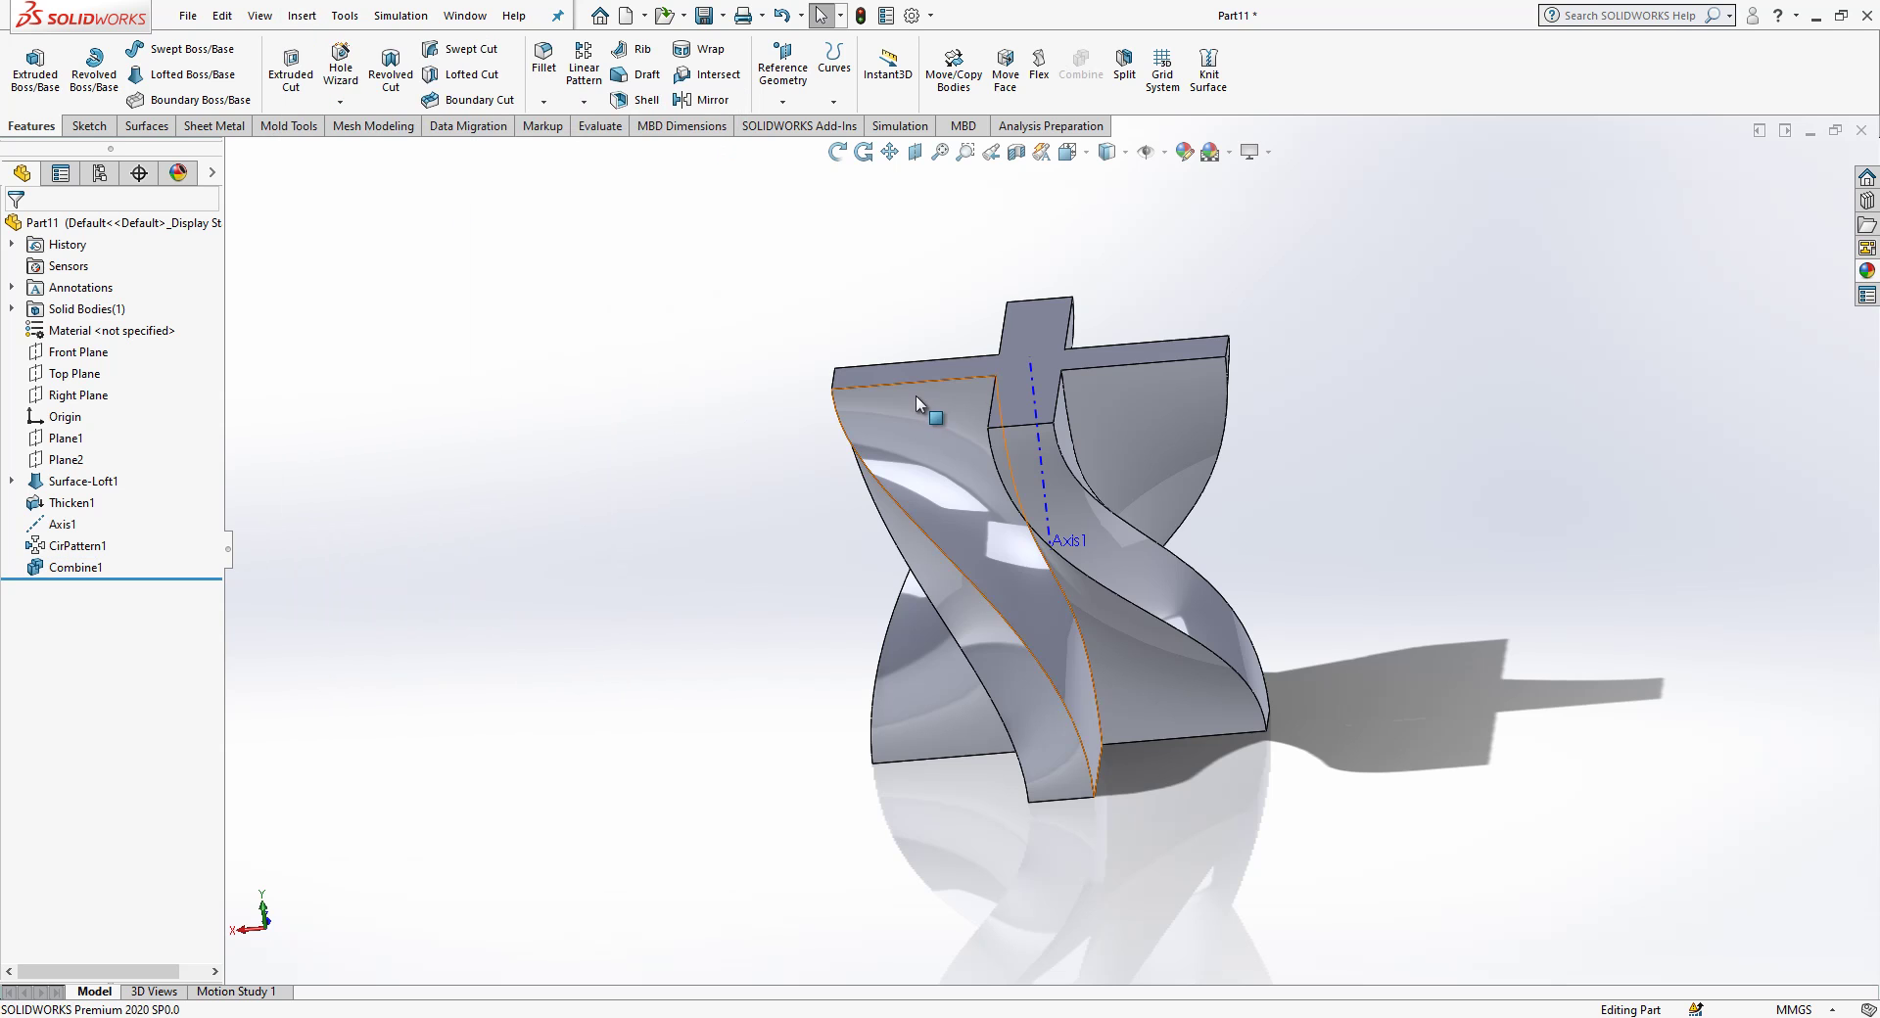
# - Fillet the eight short outer edges at the arm ends of the upper and lower cross faces with a 10 mm radius
pyautogui.moveTo(914, 396); pyautogui.dragTo(980, 378, button='middle')
pyautogui.scroll(-1, 979, 378)
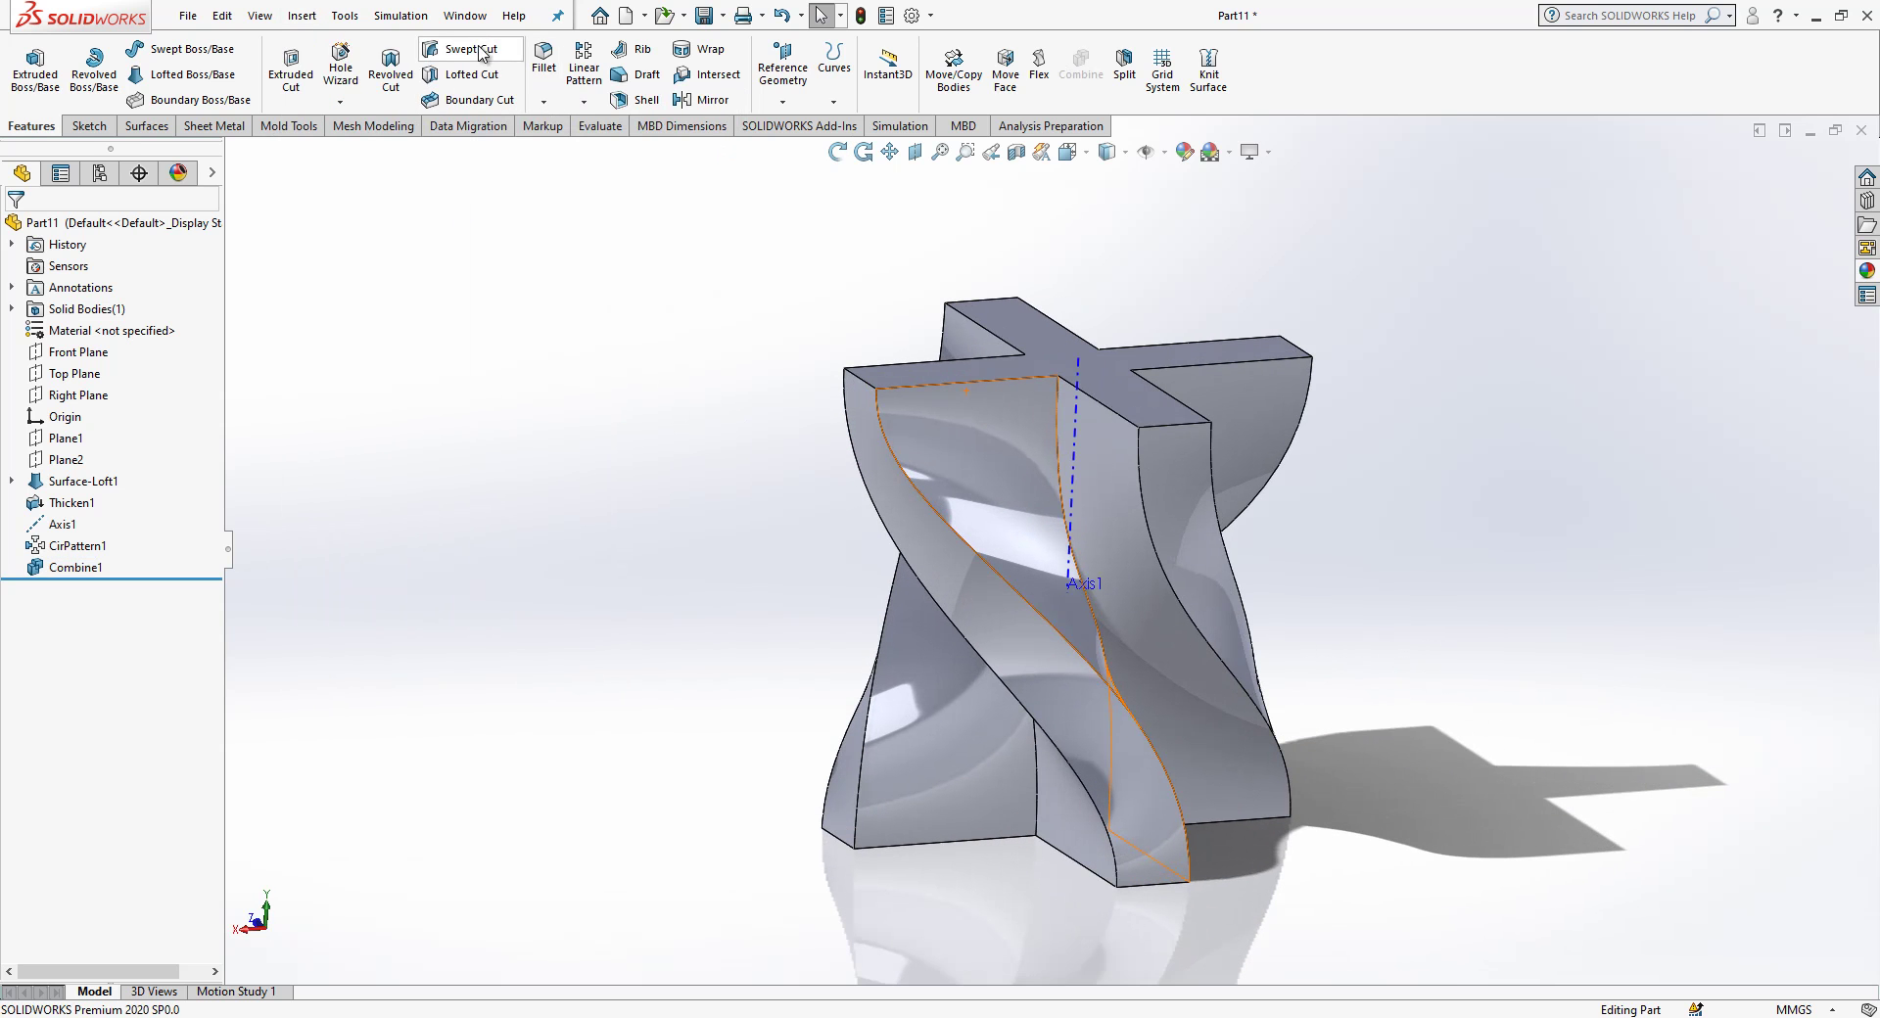
pyautogui.click(547, 59)
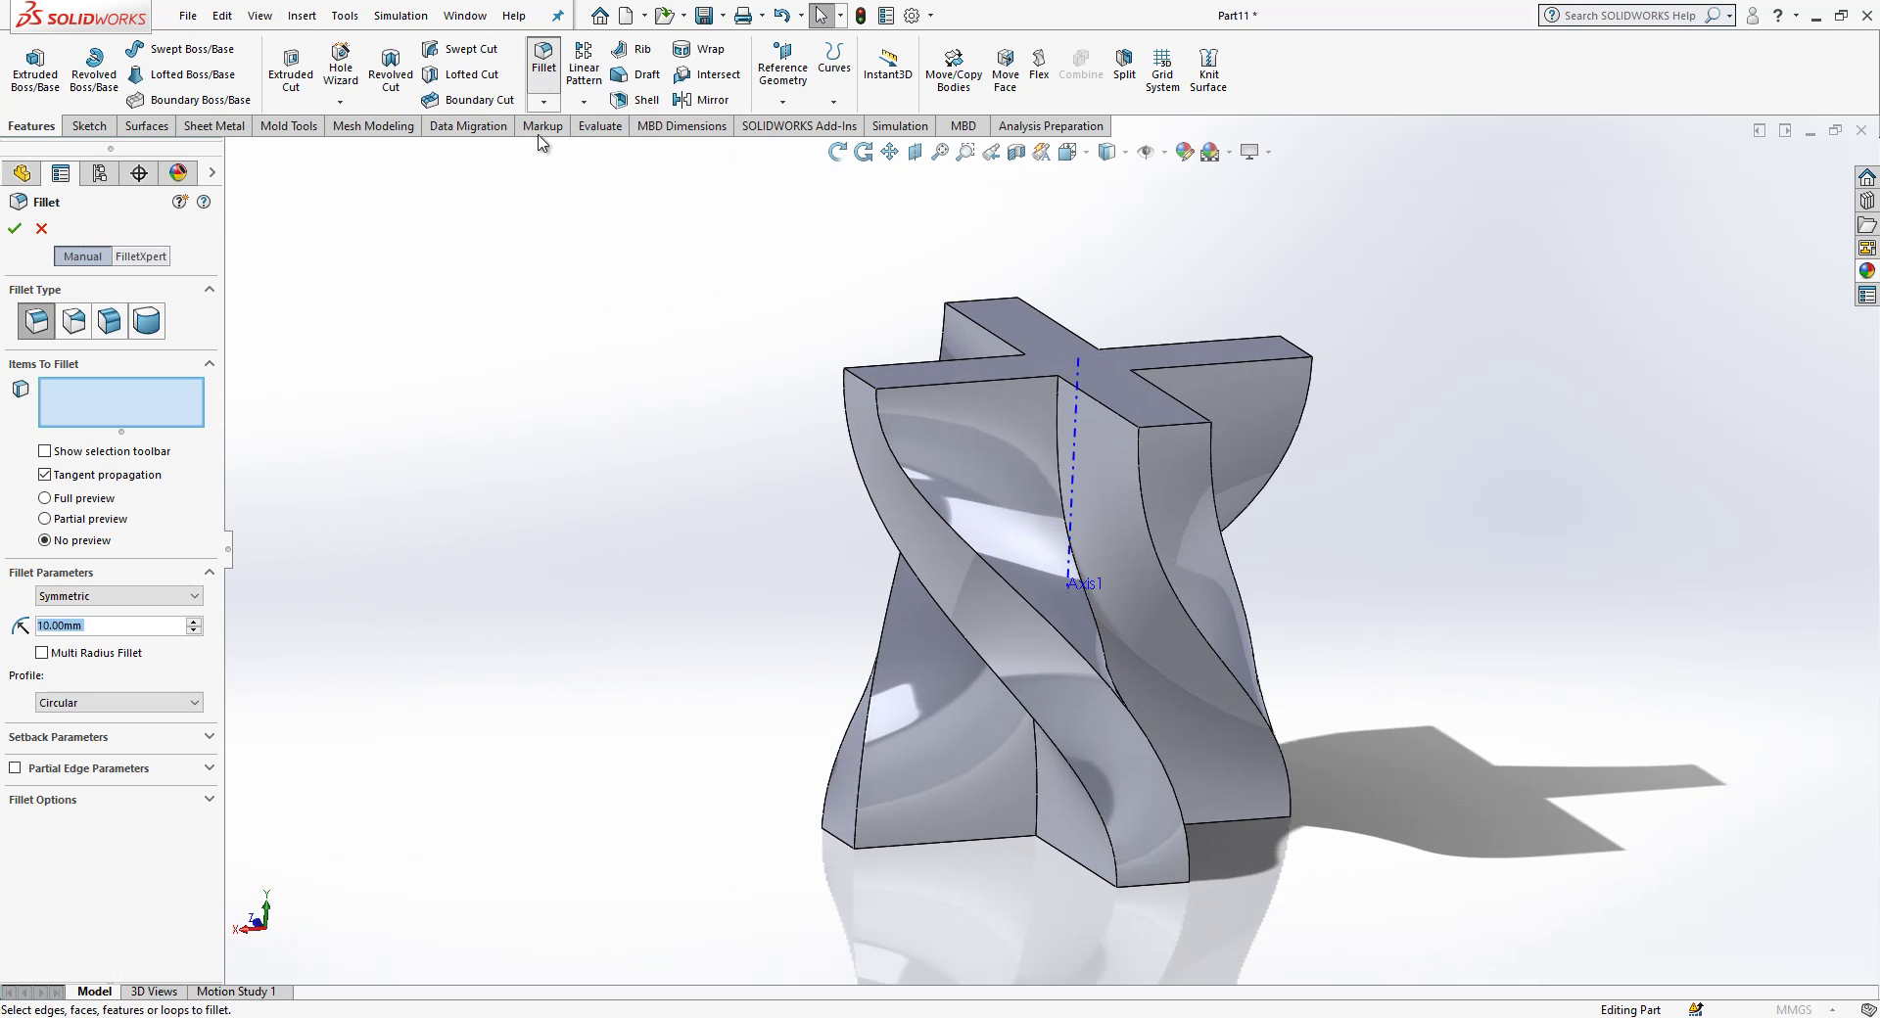
pyautogui.click(854, 374)
pyautogui.click(964, 310)
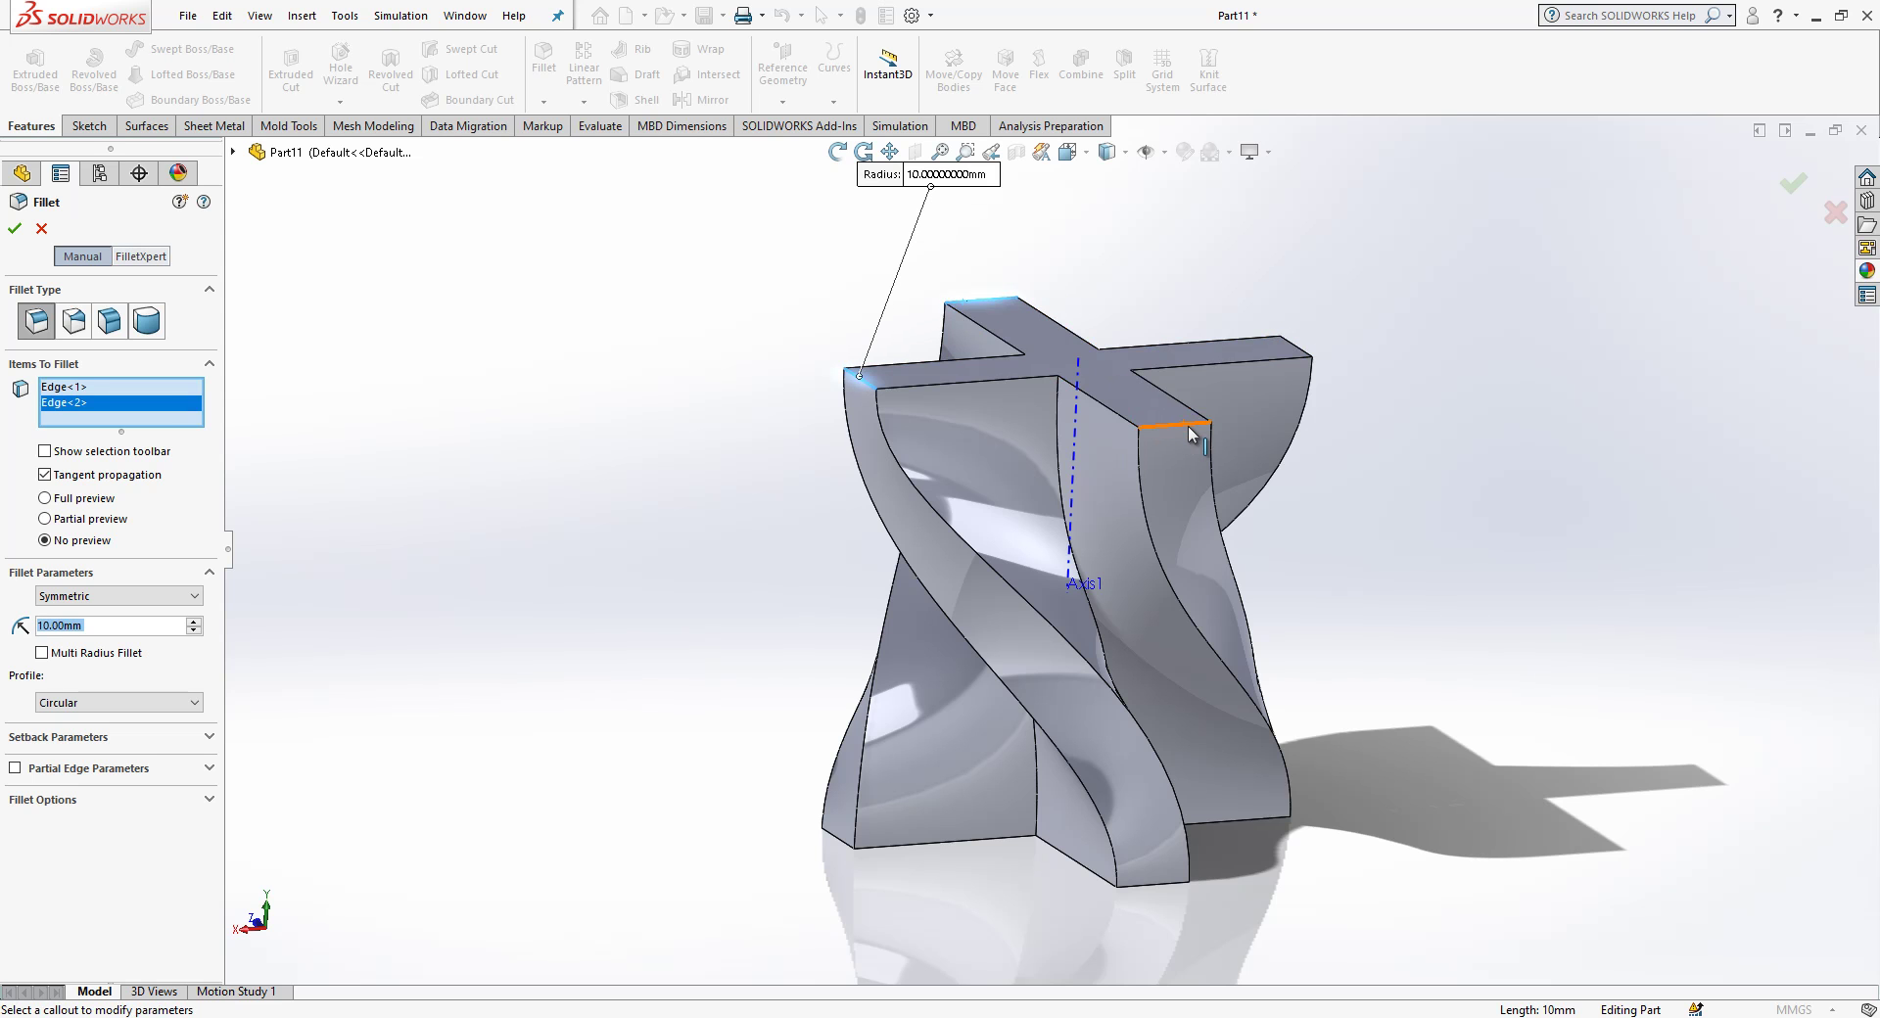
pyautogui.click(1188, 426)
pyautogui.click(1299, 352)
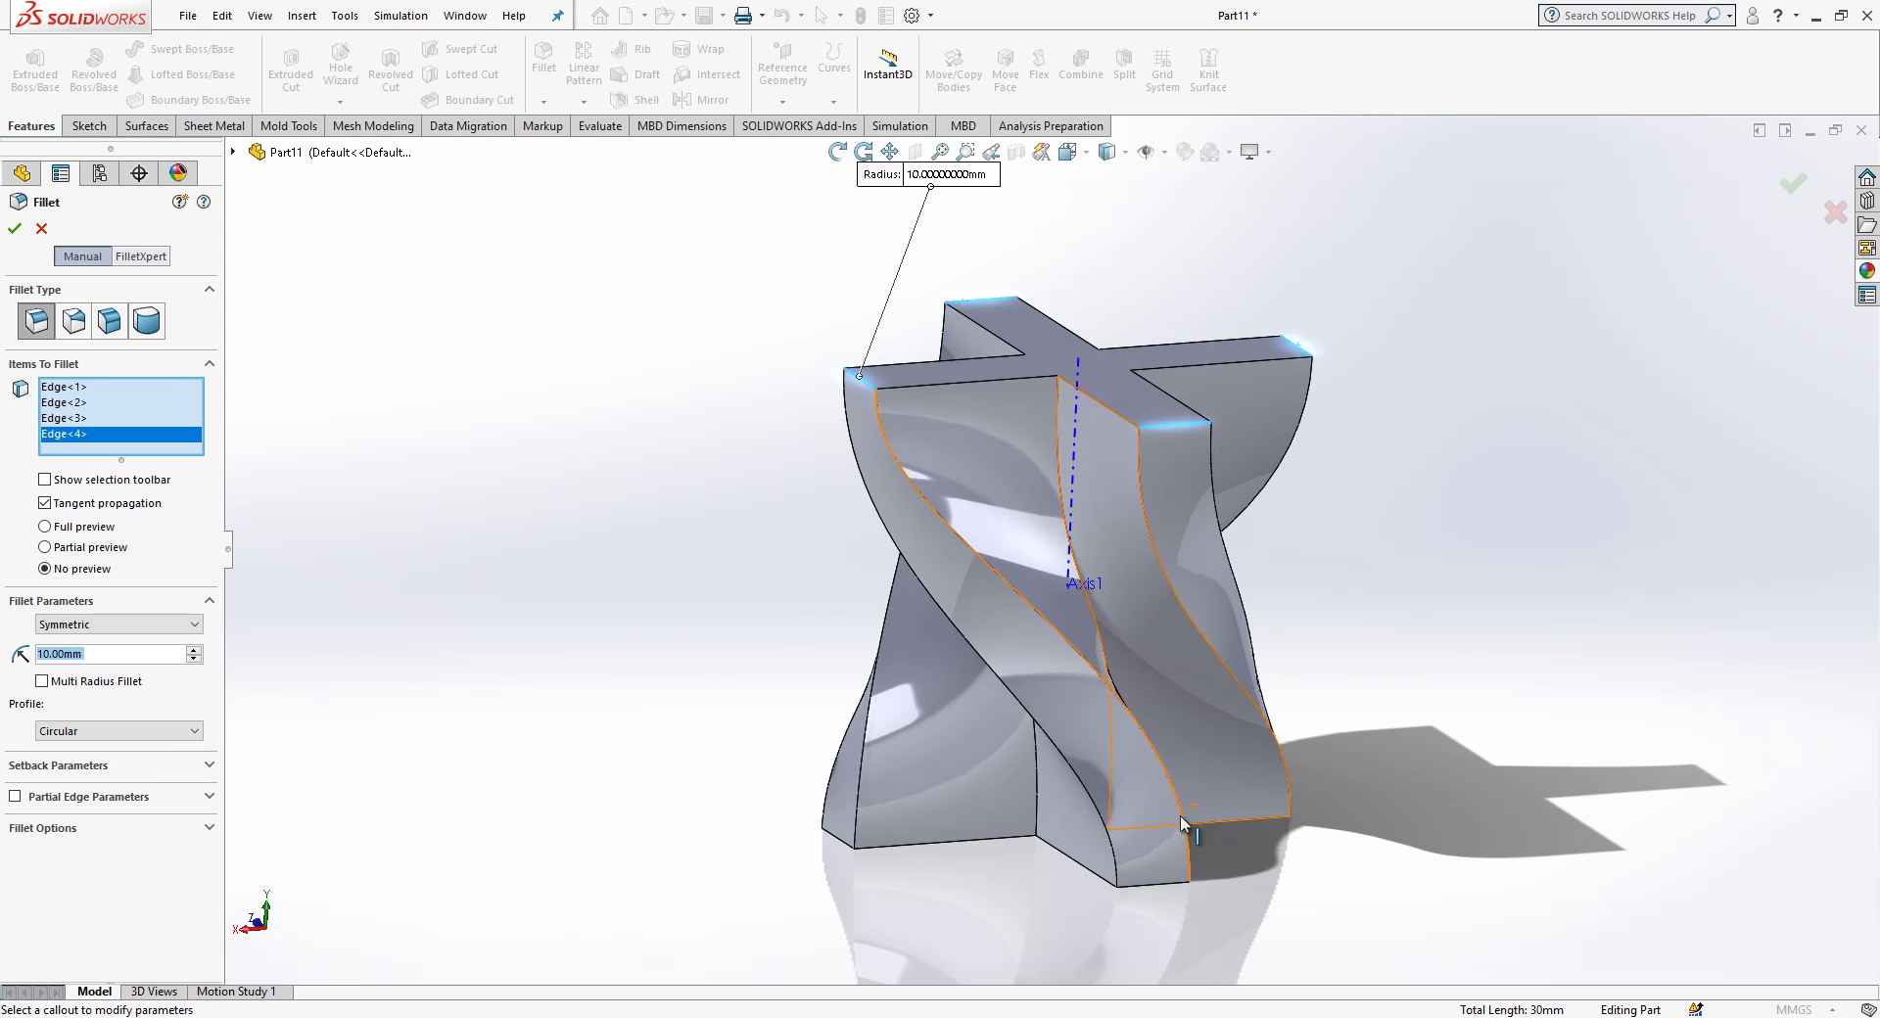
pyautogui.click(1154, 884)
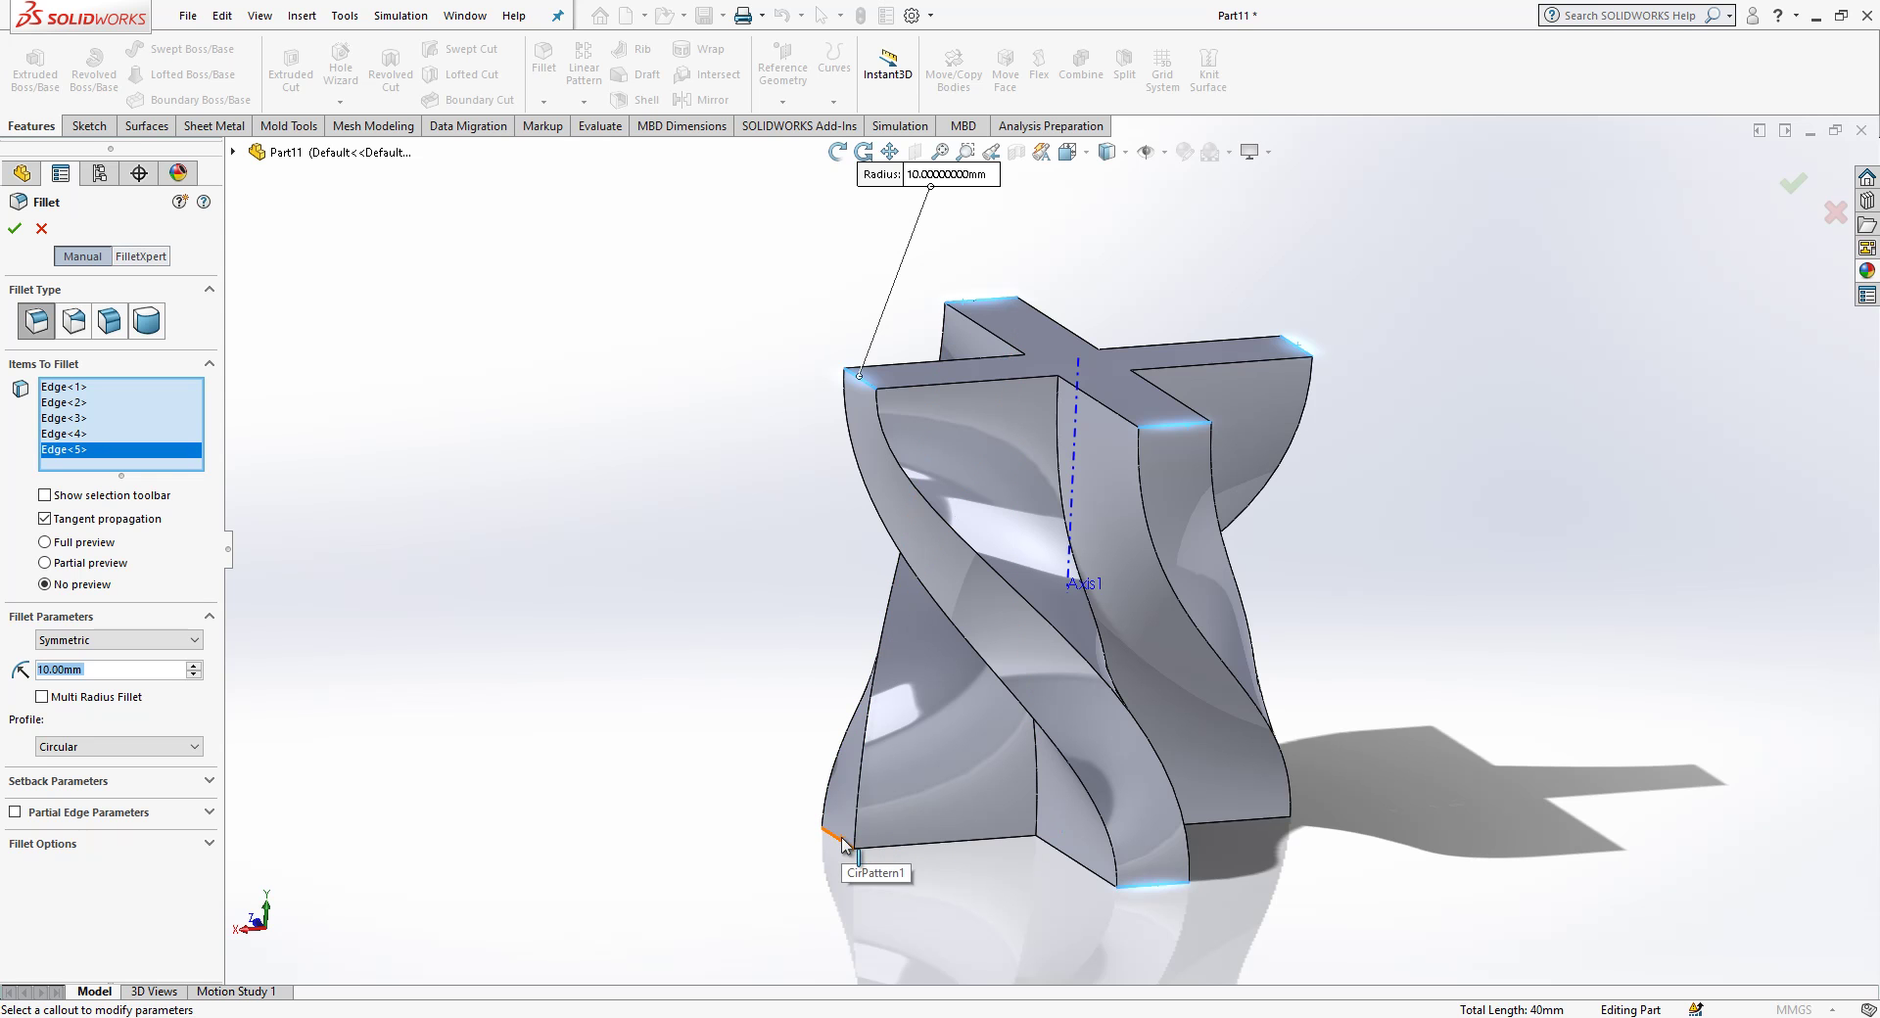
pyautogui.click(844, 841)
pyautogui.click(1279, 821)
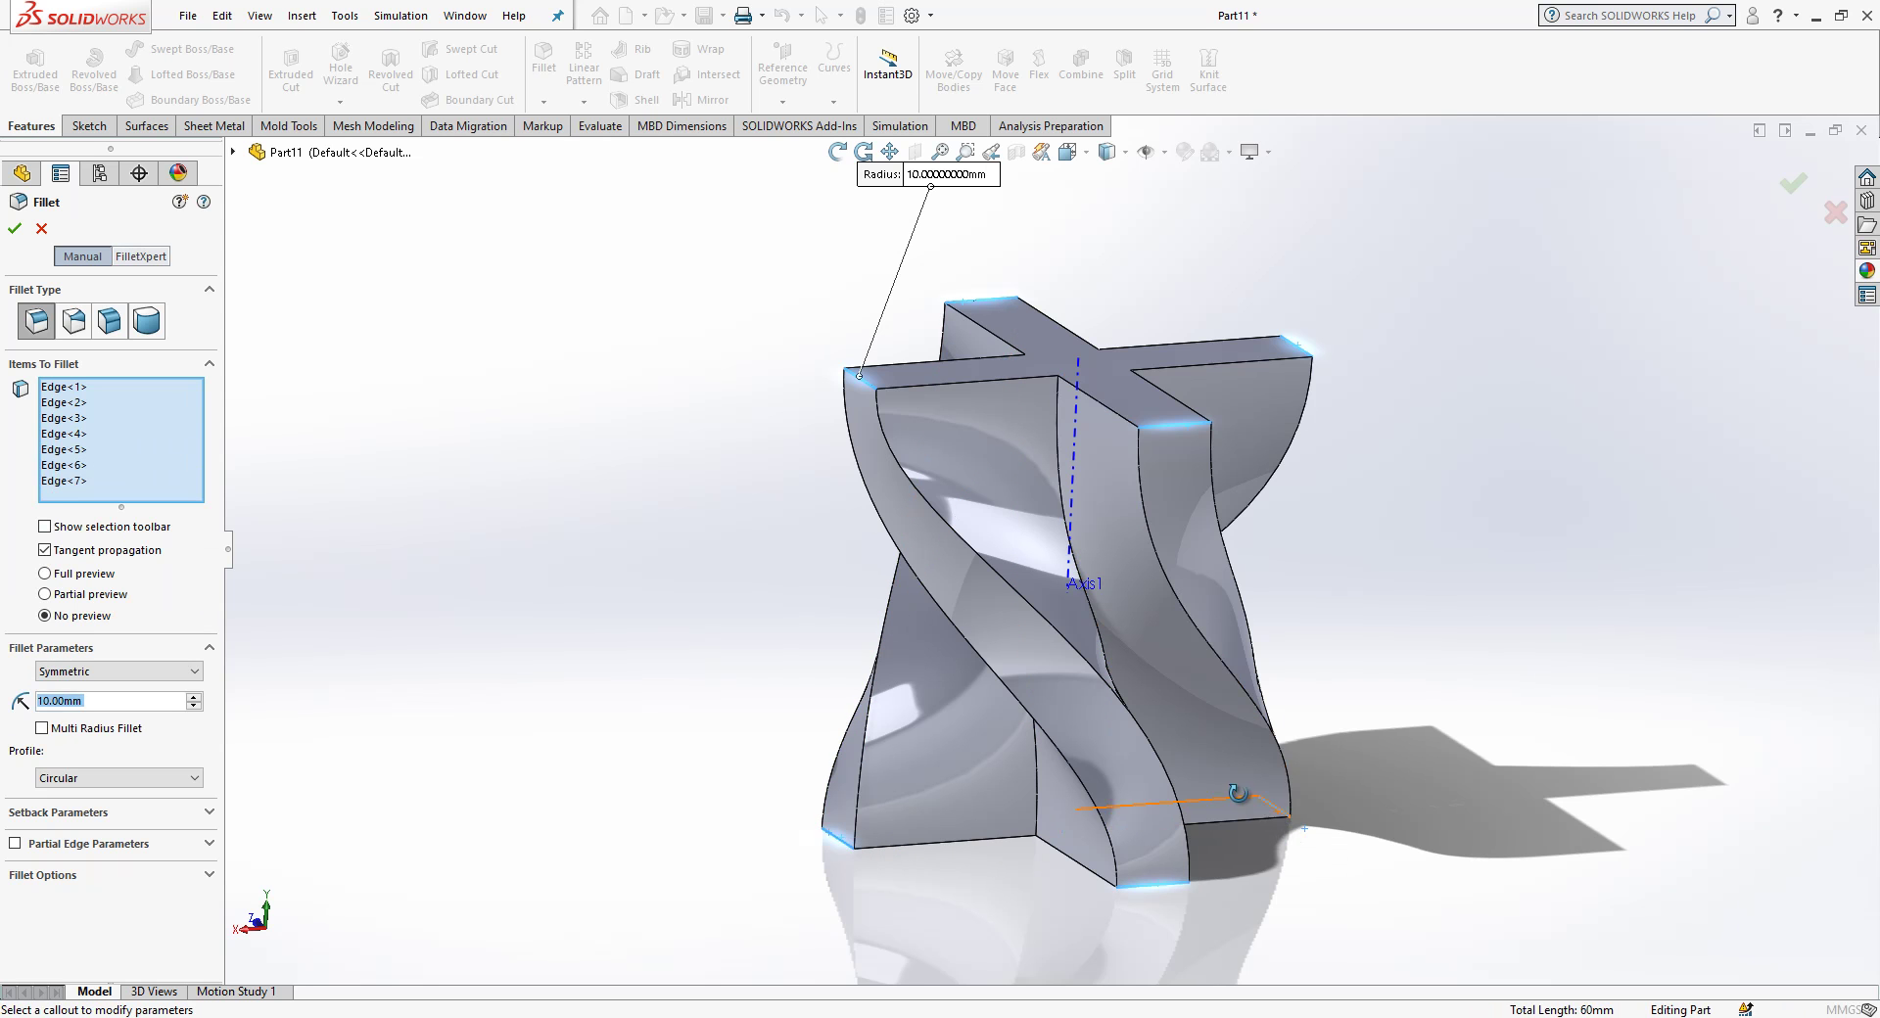
pyautogui.moveTo(1239, 793); pyautogui.dragTo(1116, 730, button='middle')
pyautogui.click(1121, 719)
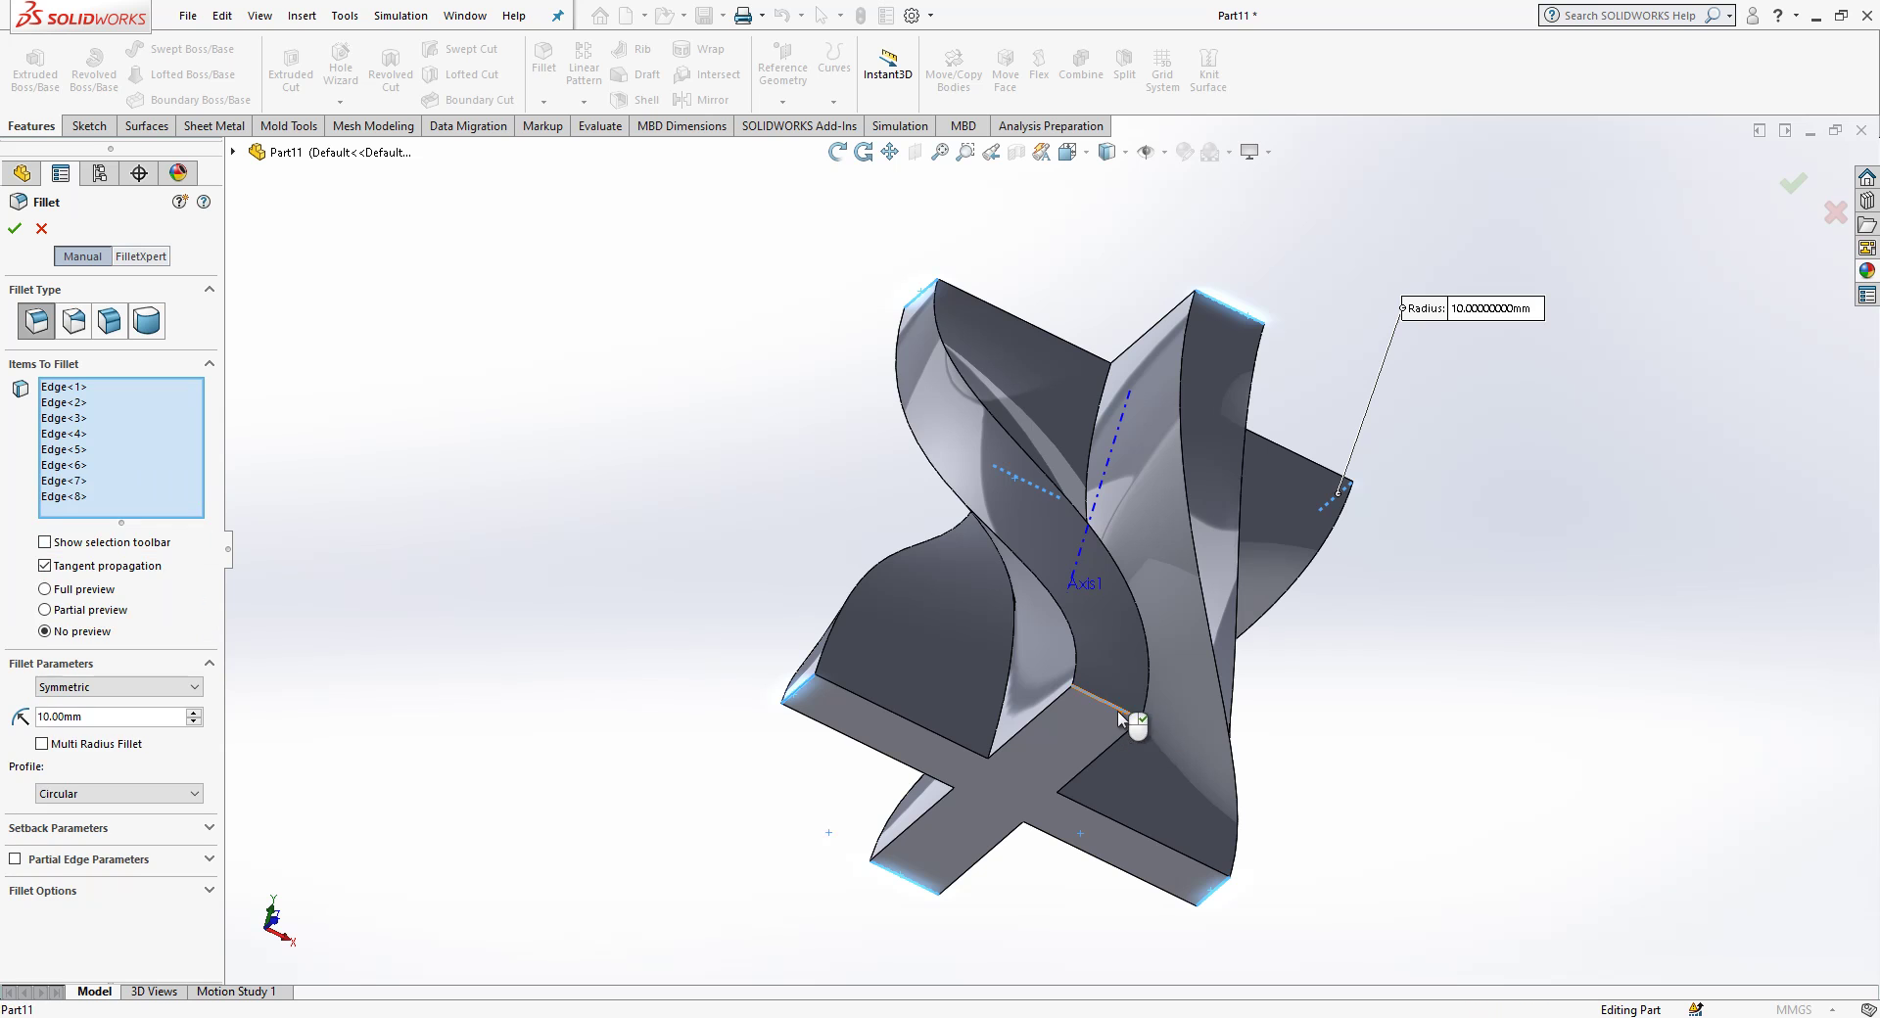
pyautogui.rightClick(1062, 671)
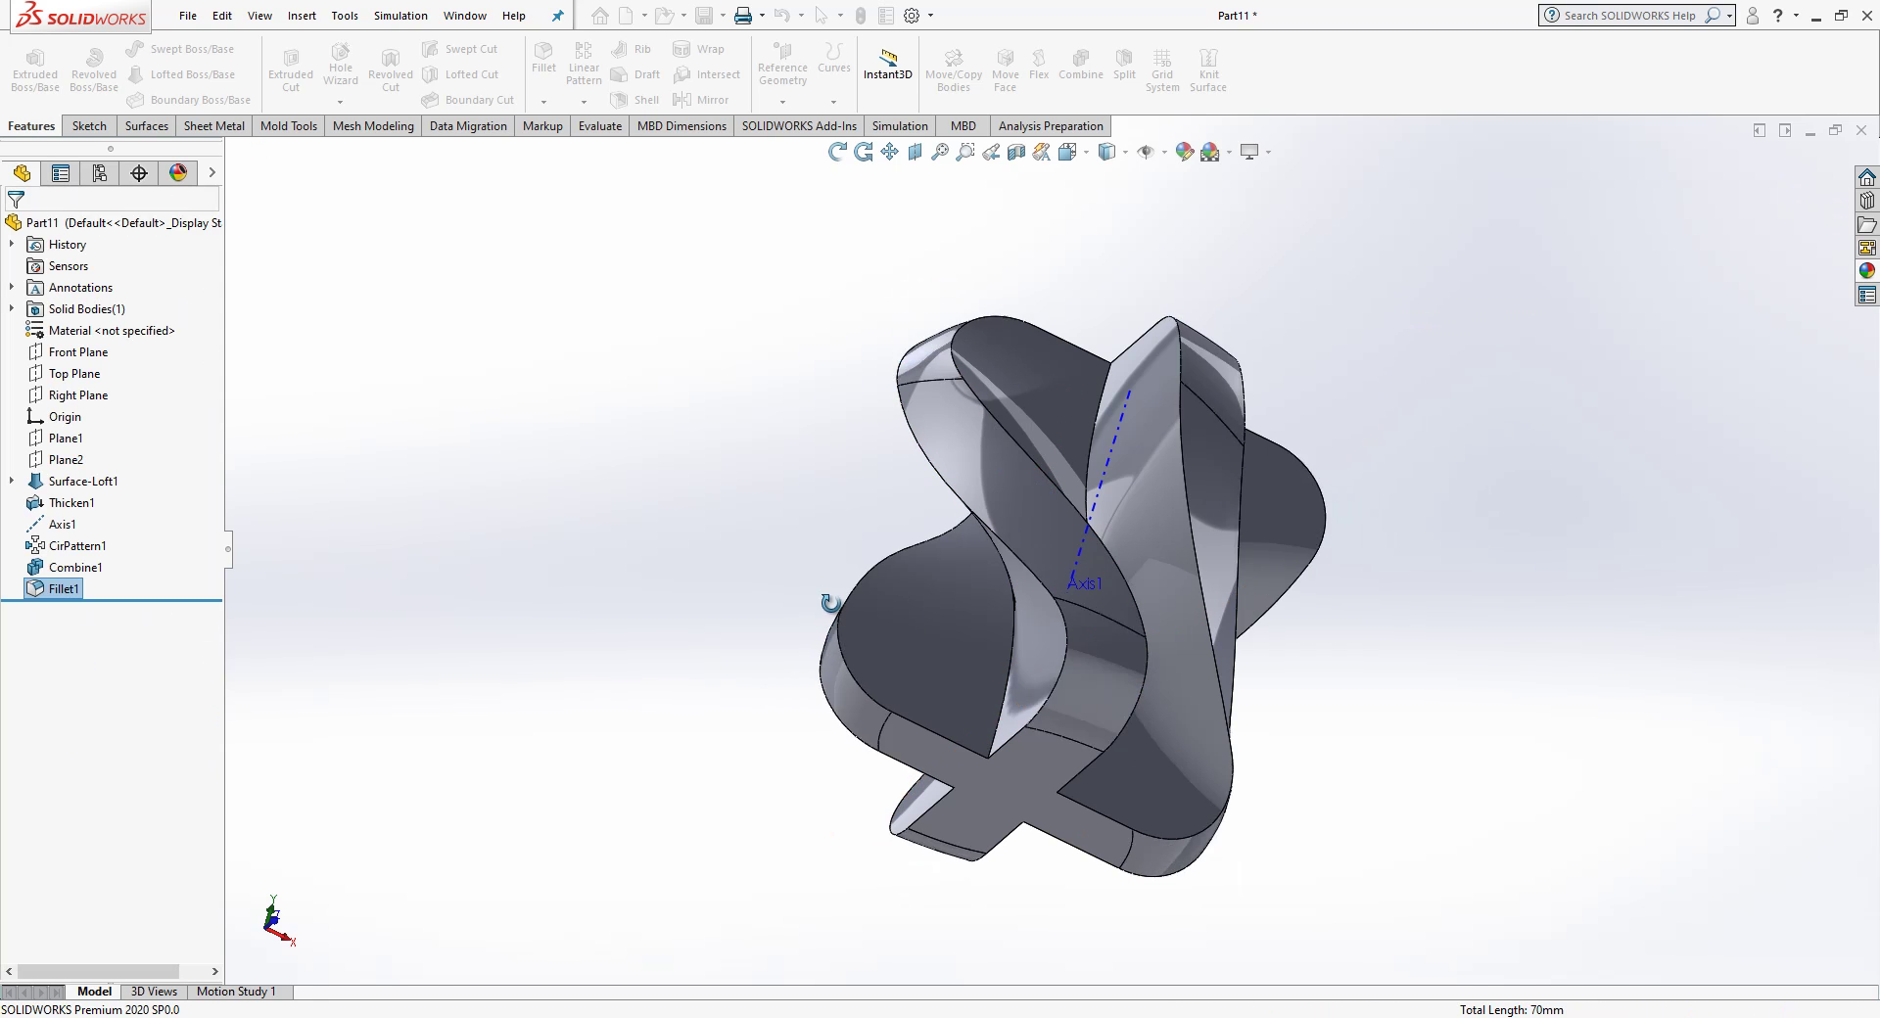
# - Start a Shell feature and select seven of the eight twisted side faces between the cross arms as faces to remove
pyautogui.moveTo(831, 603); pyautogui.dragTo(827, 810, button='middle')
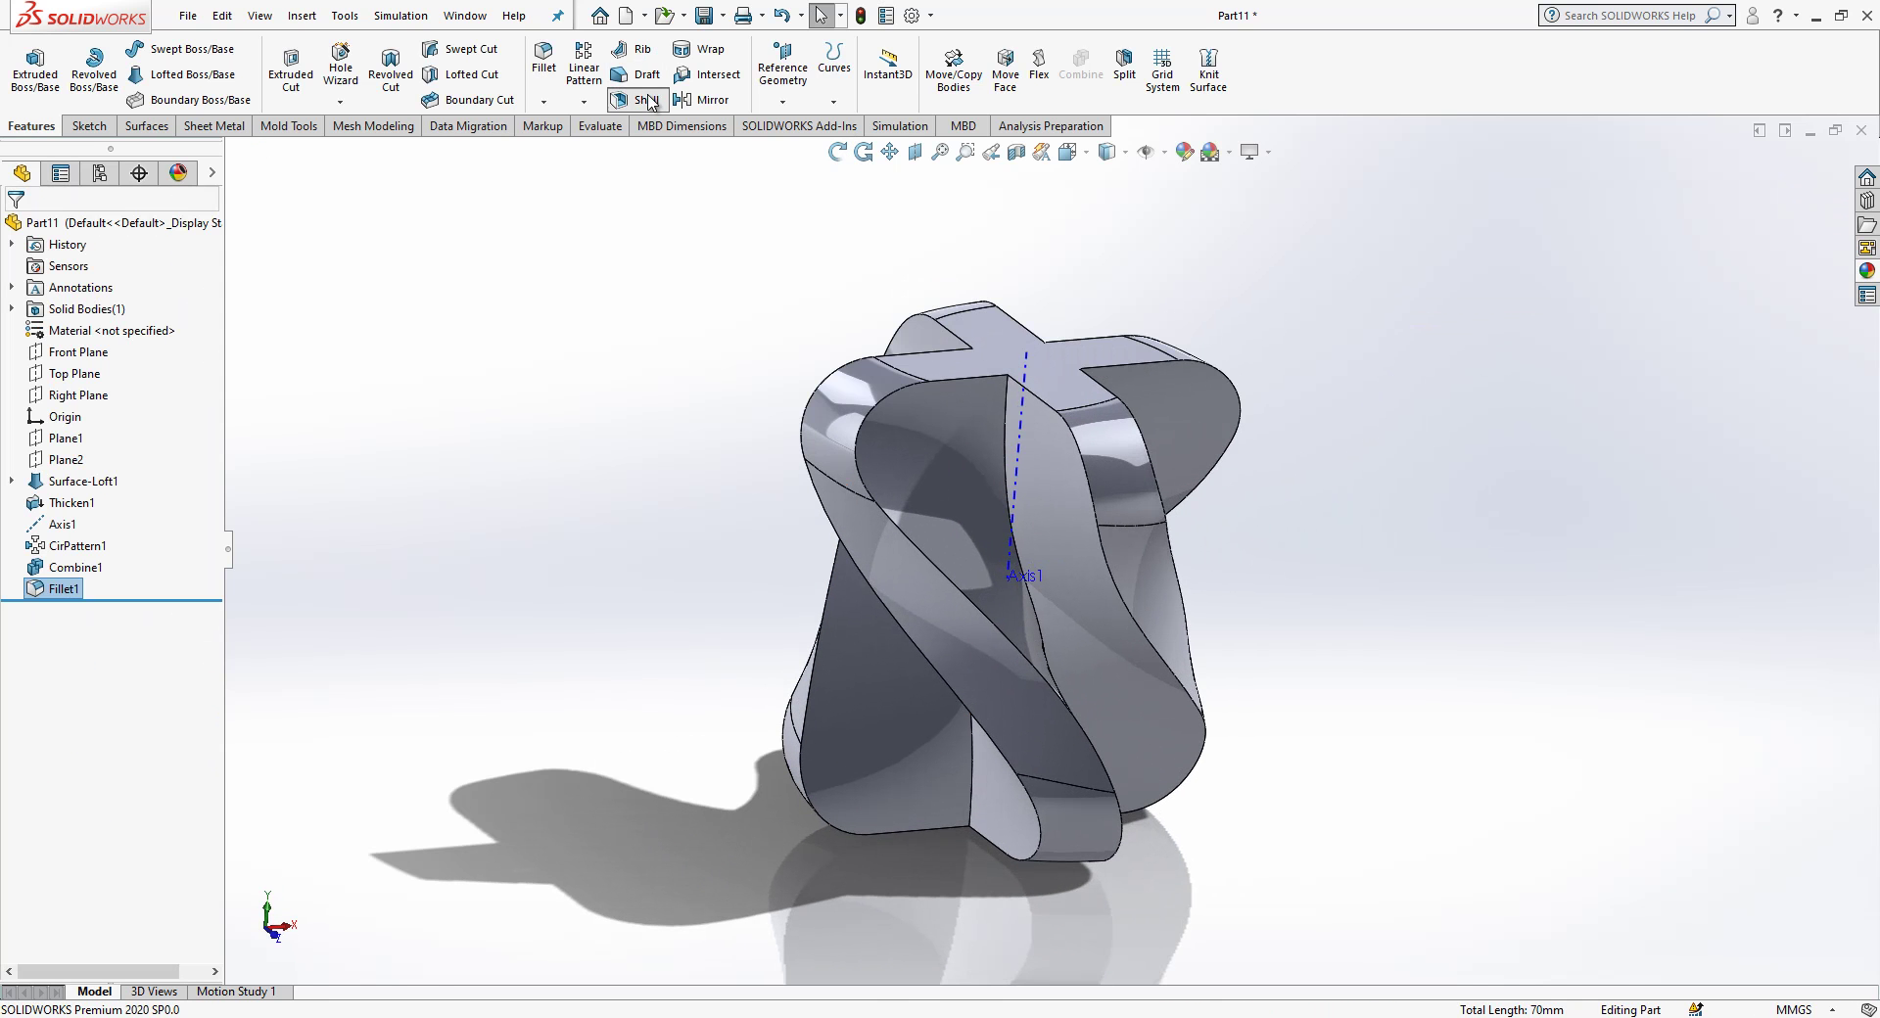
pyautogui.click(648, 101)
pyautogui.click(966, 435)
pyautogui.click(1077, 494)
pyautogui.click(1175, 411)
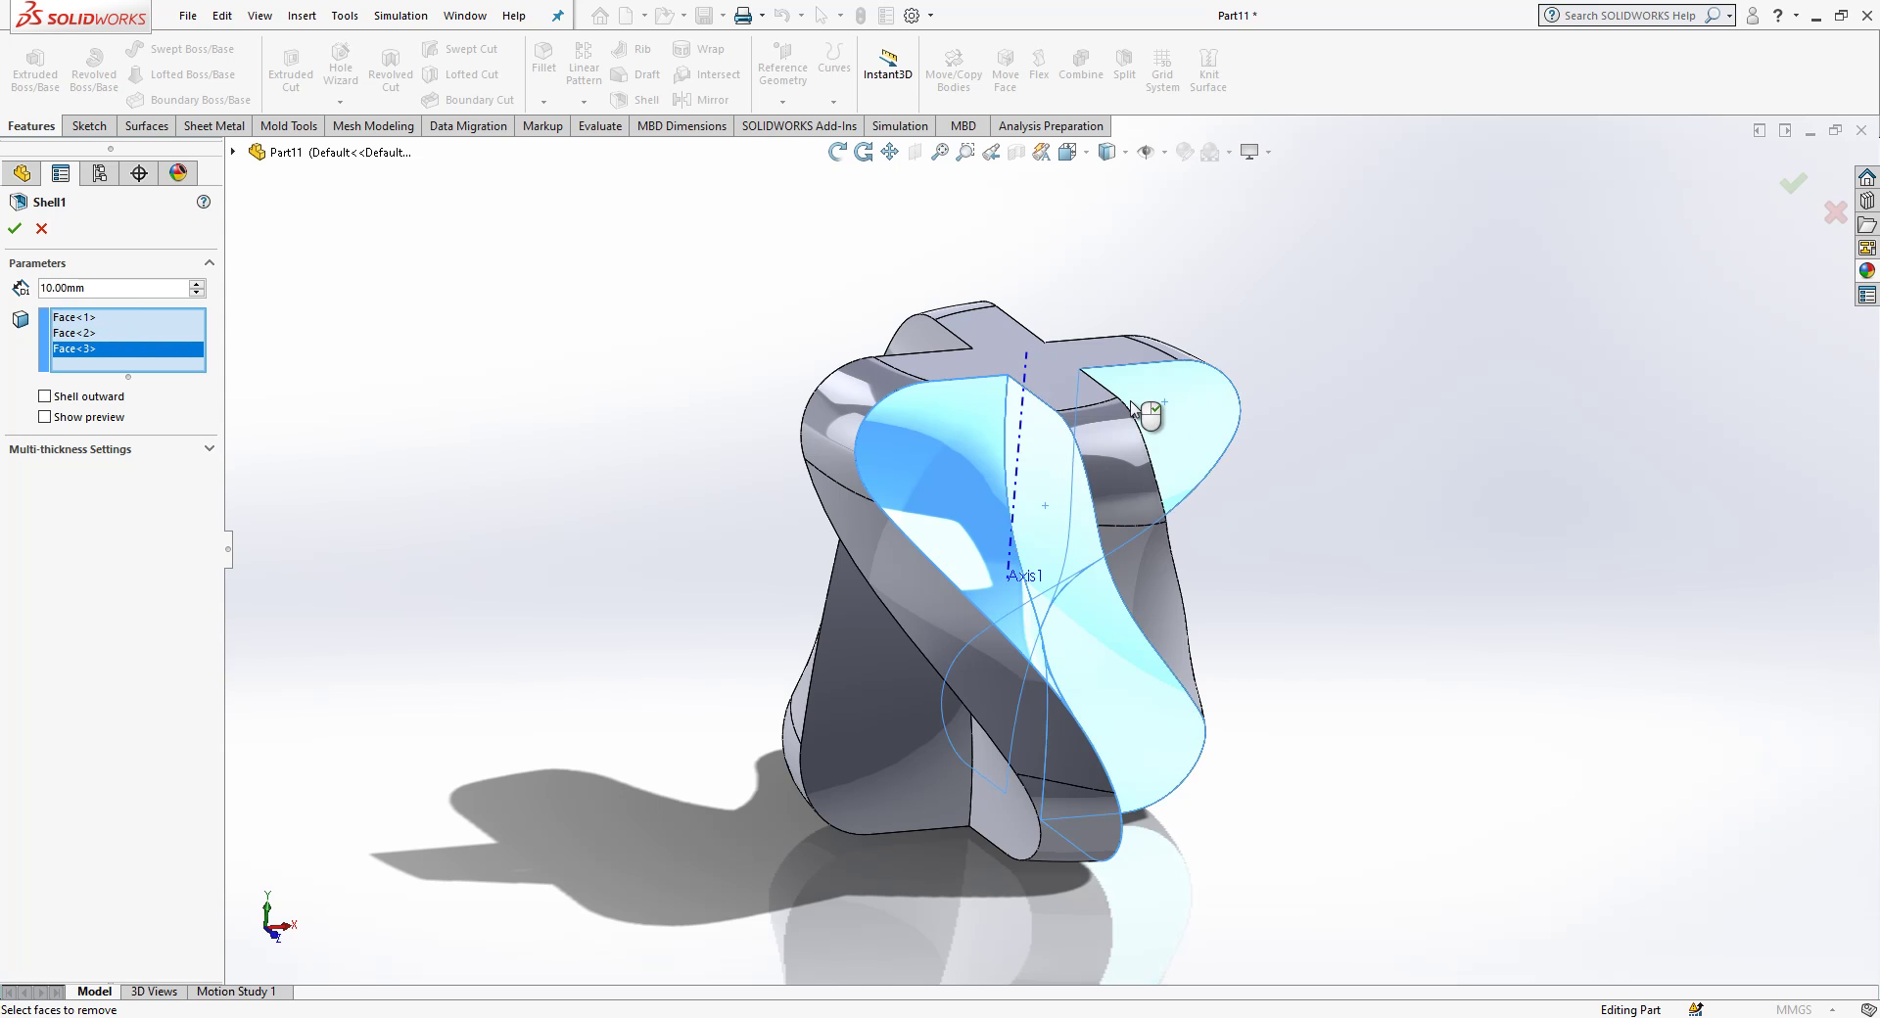
pyautogui.moveTo(1136, 411); pyautogui.dragTo(960, 431, button='middle')
pyautogui.click(1089, 462)
pyautogui.click(958, 499)
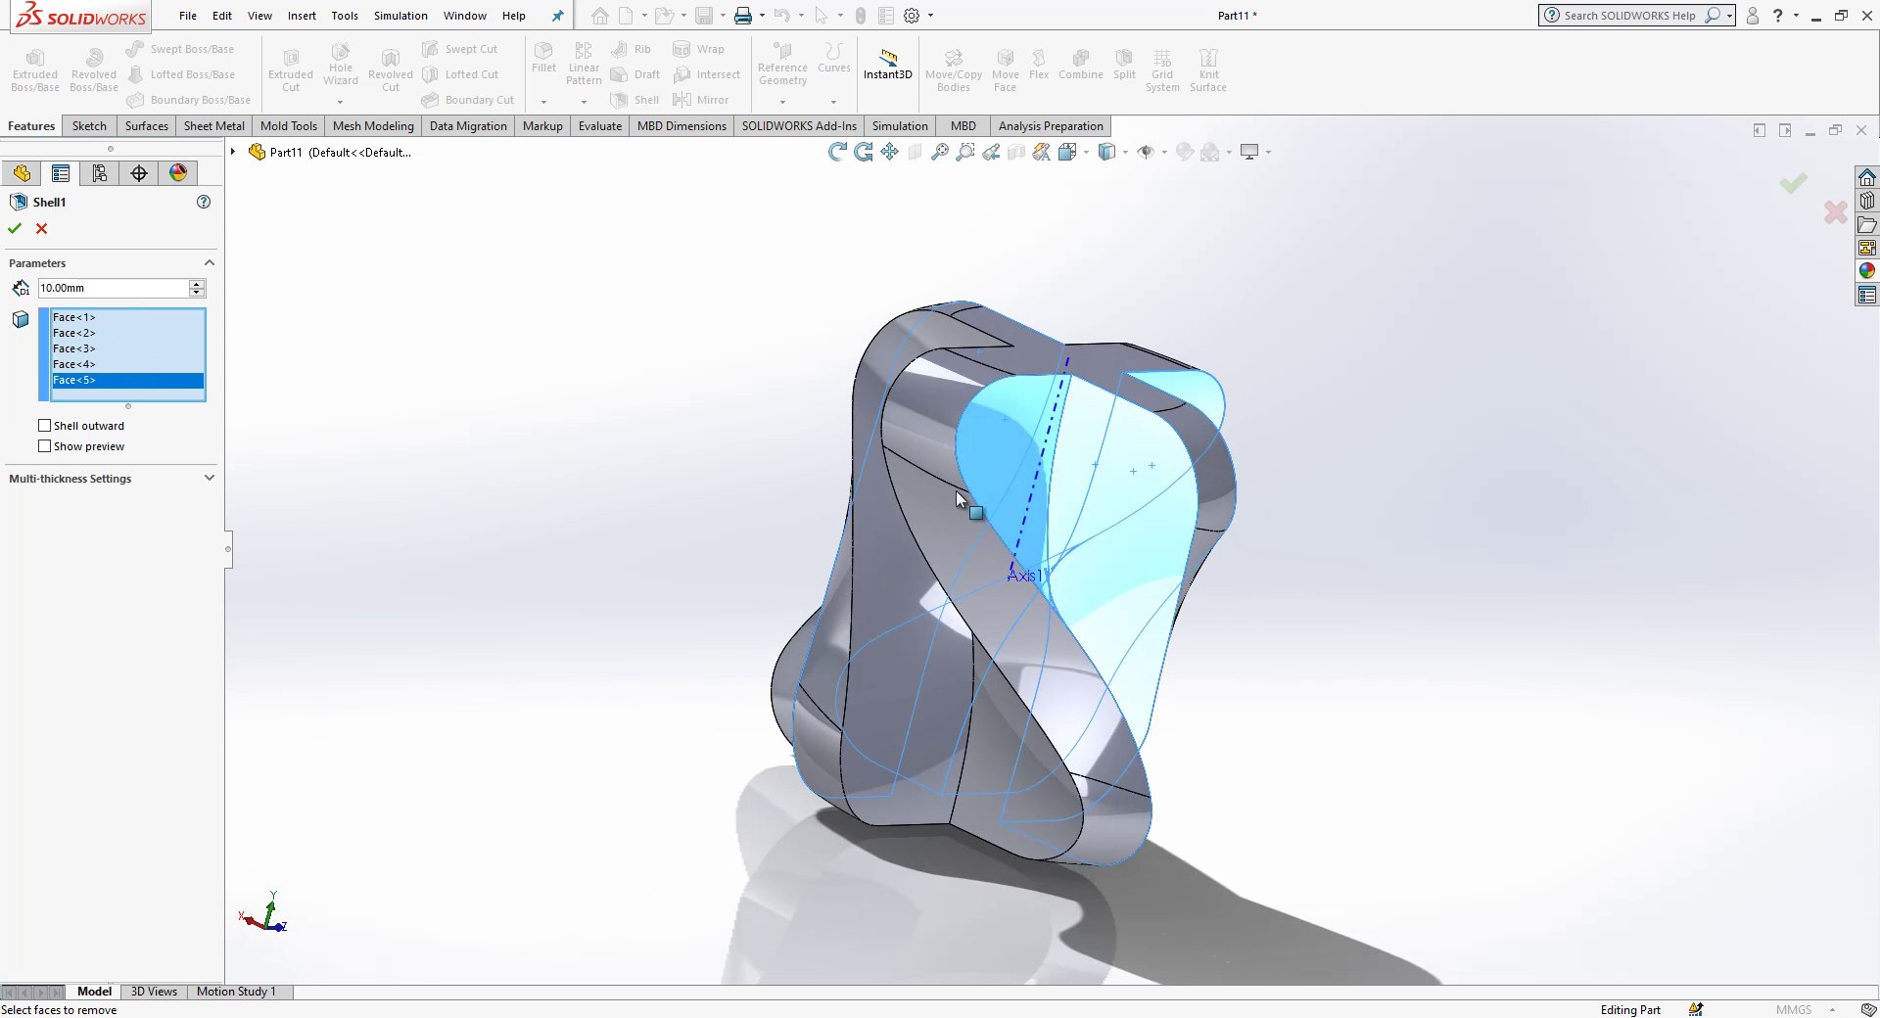
pyautogui.moveTo(958, 499); pyautogui.dragTo(1084, 488, button='middle')
pyautogui.click(990, 403)
pyautogui.click(1078, 499)
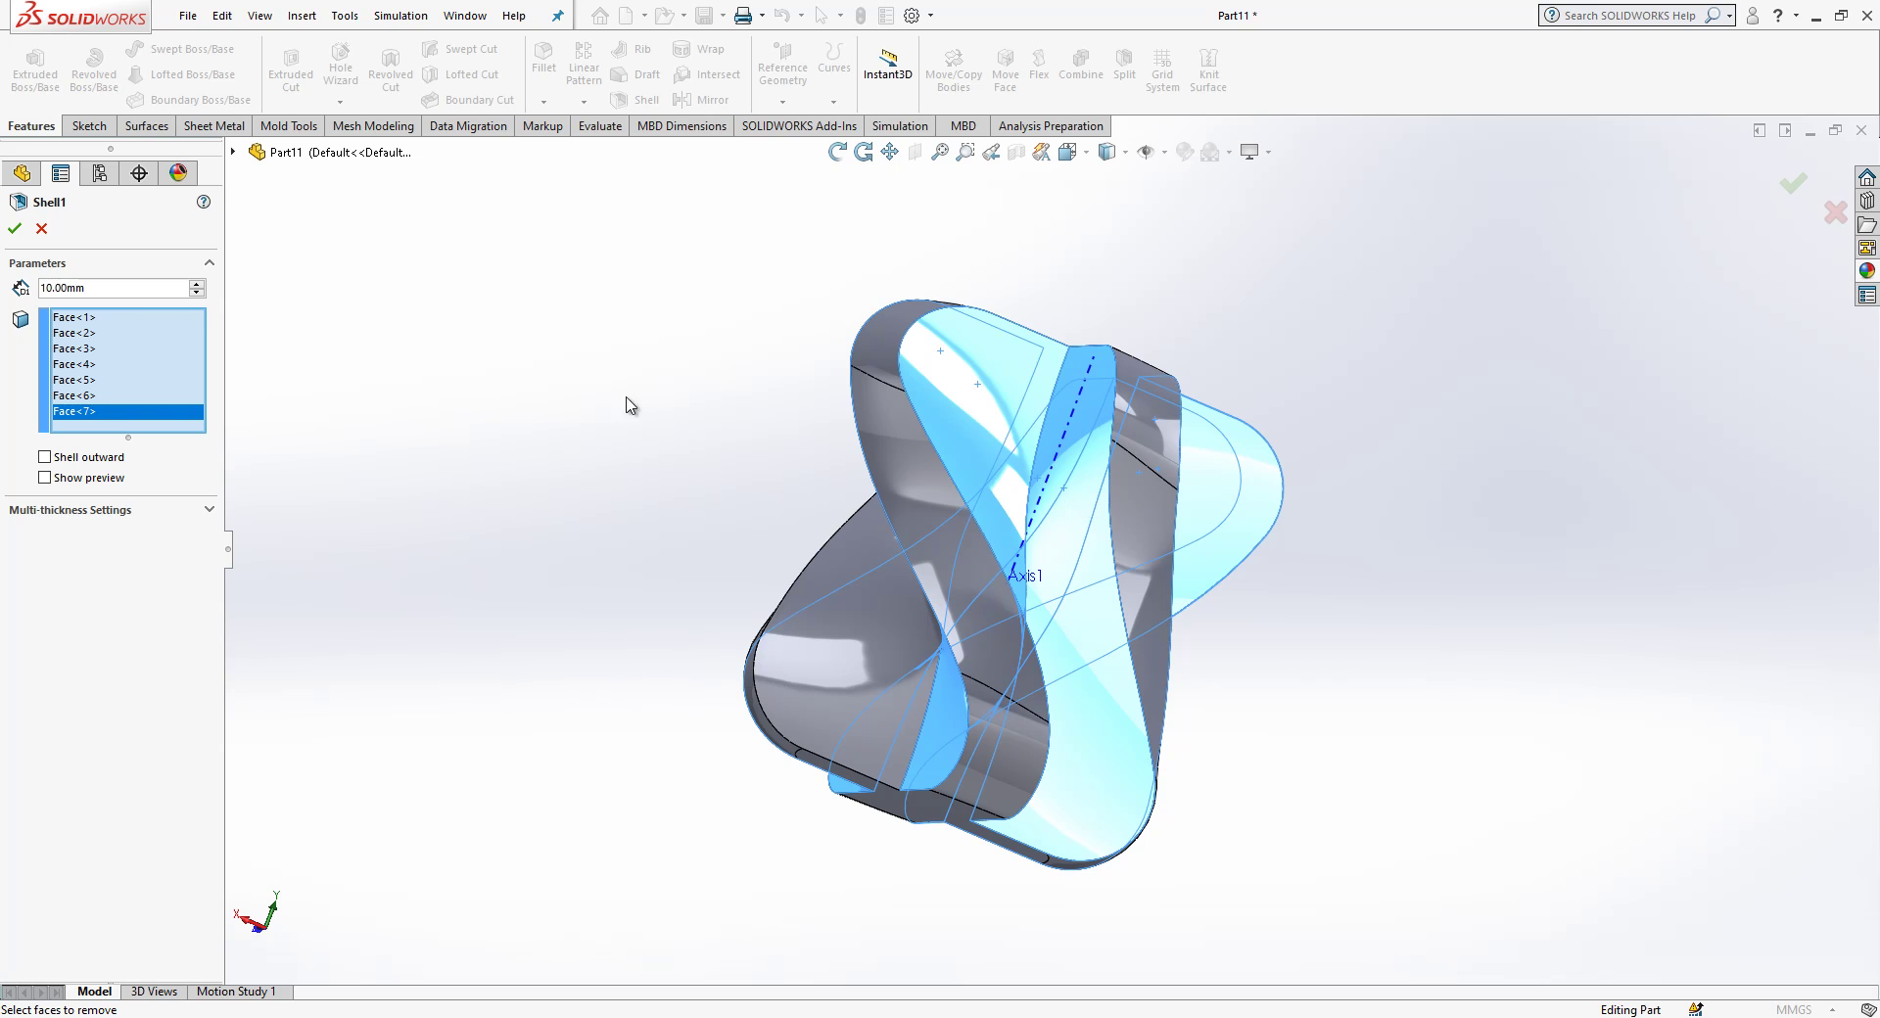
# - Set the shell thickness to 3 mm, add the remaining twisted side face to the removed faces and complete the shell
pyautogui.moveTo(137, 289); pyautogui.dragTo(4, 292)
pyautogui.press('Return')
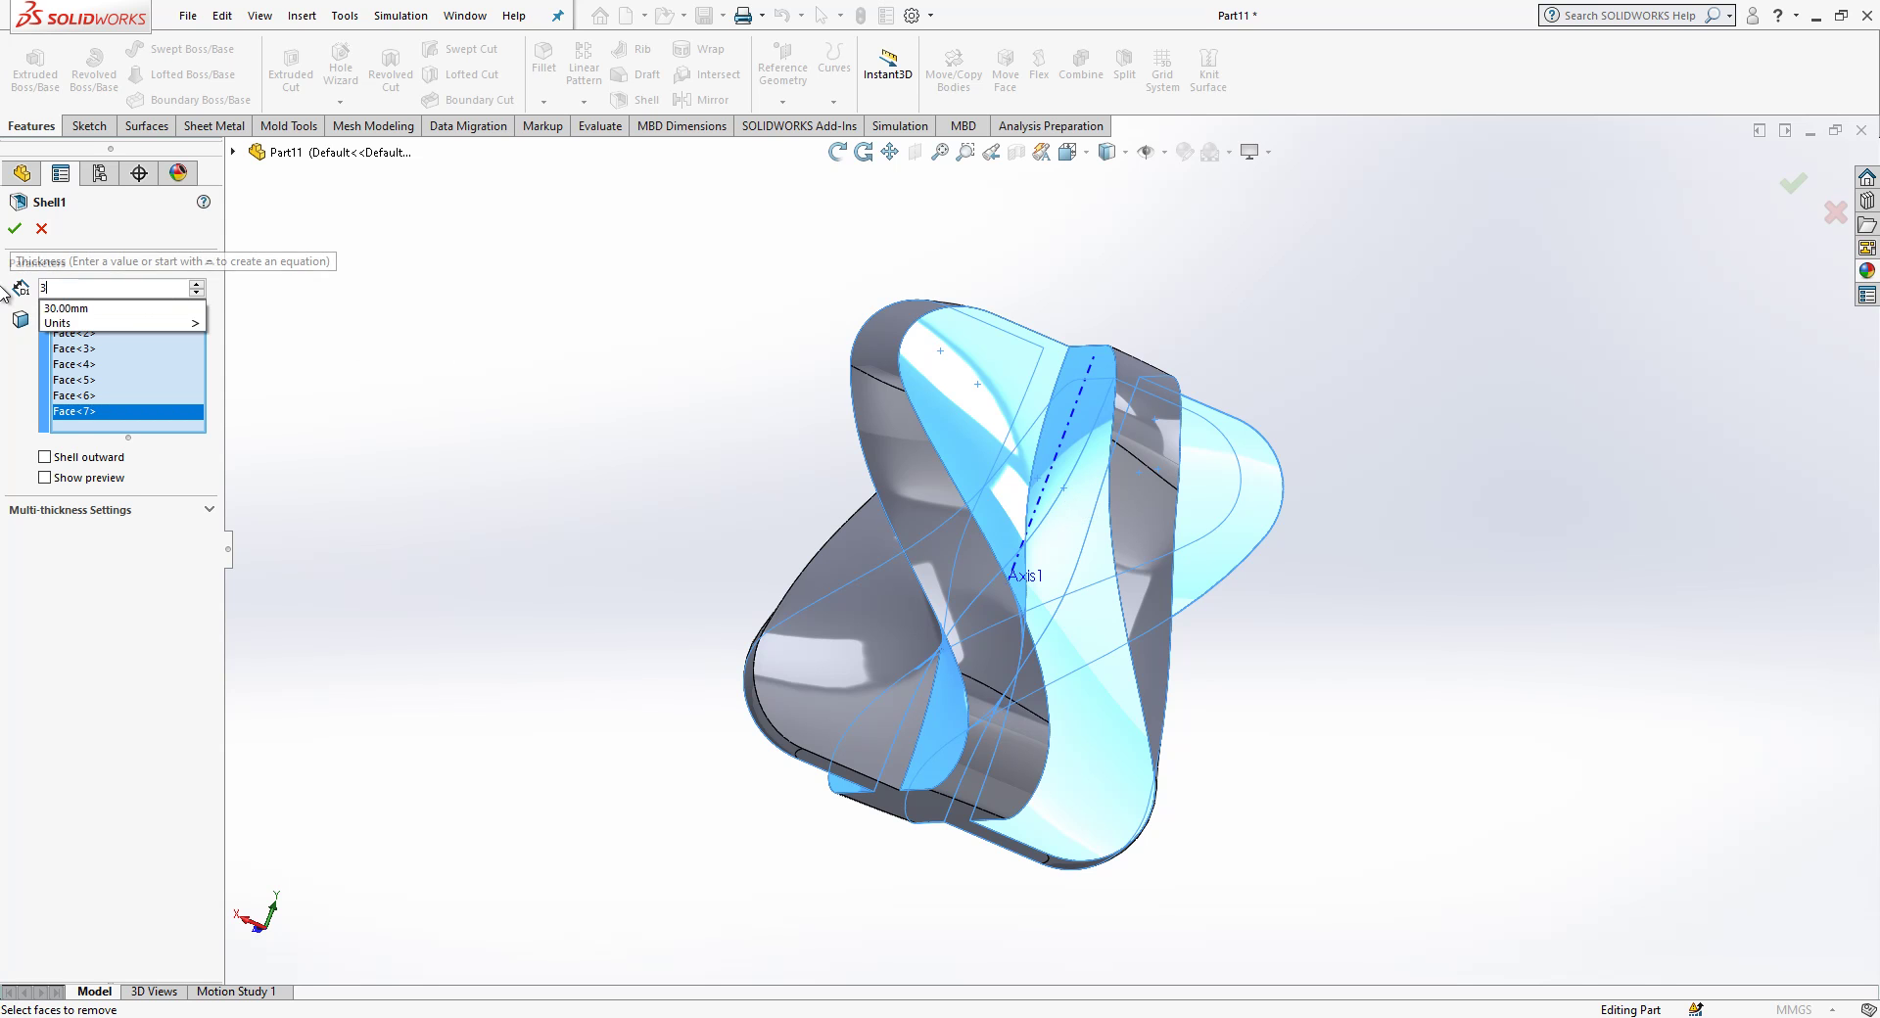
pyautogui.moveTo(969, 544); pyautogui.dragTo(990, 574, button='middle')
pyautogui.click(64, 610)
pyautogui.click(76, 544)
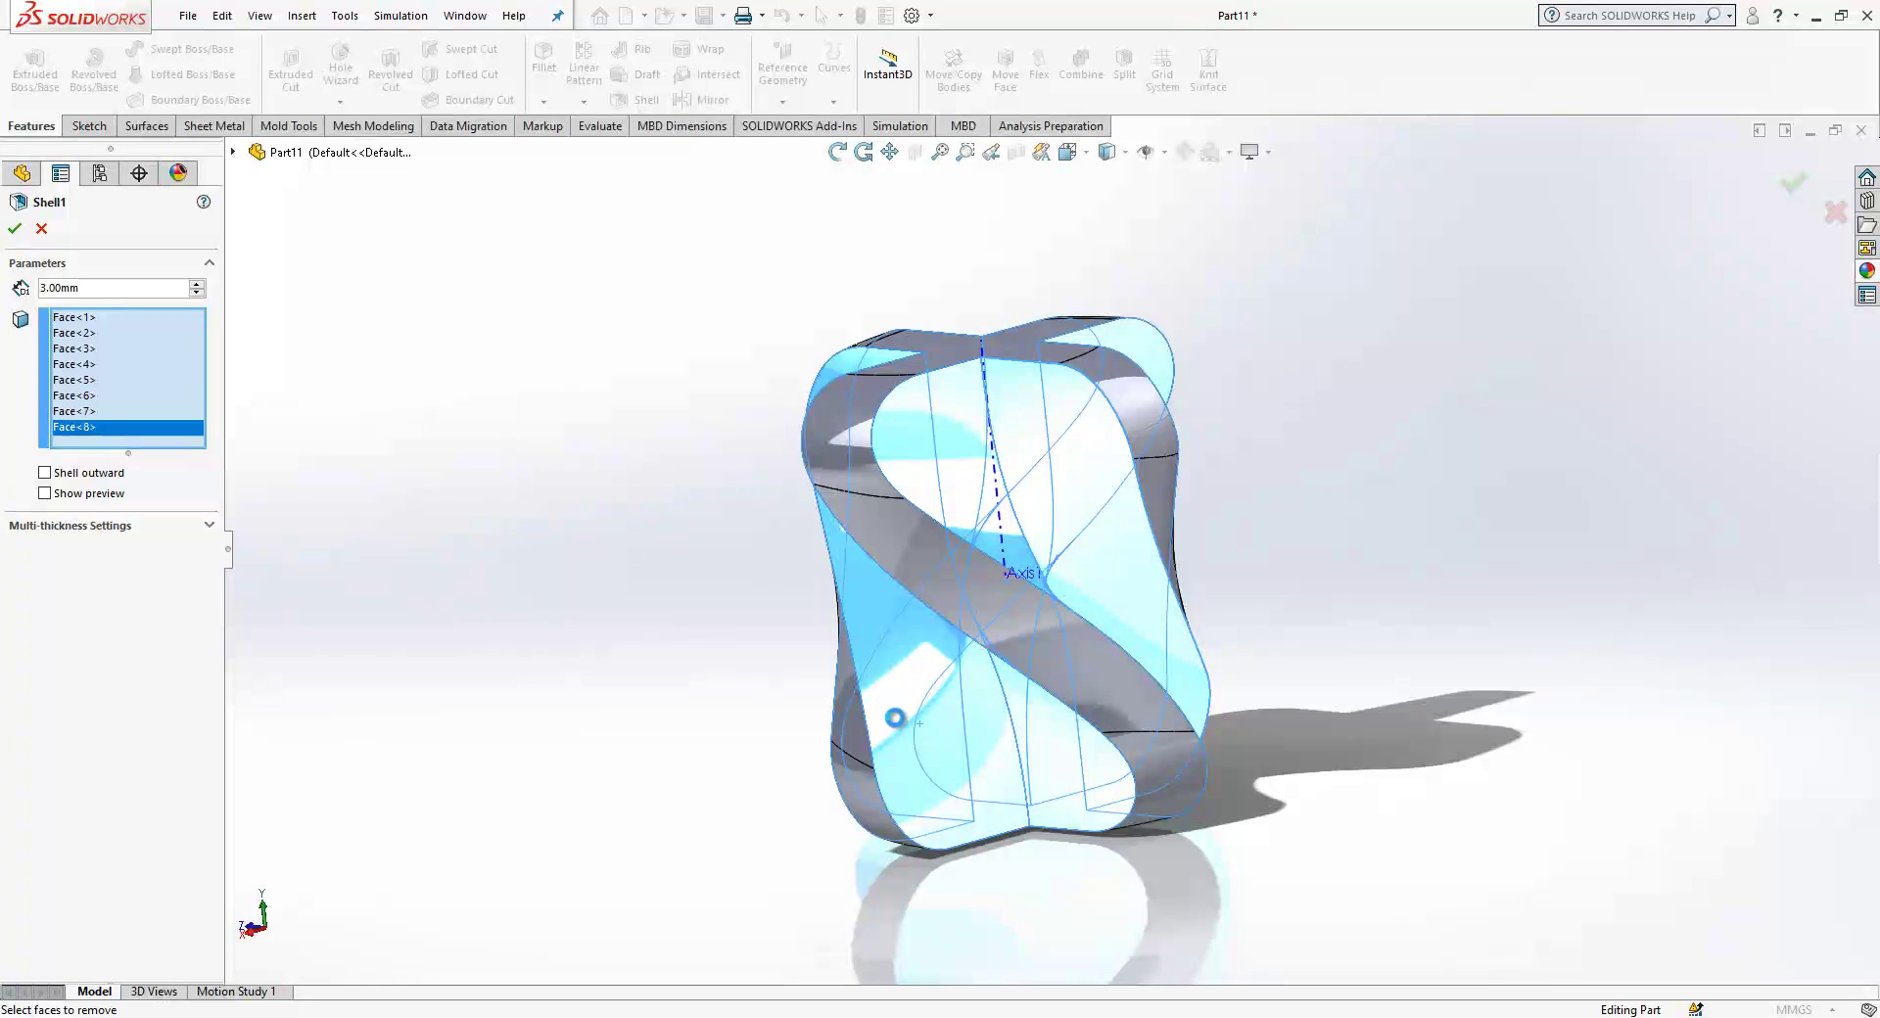
# - Hide the vertical reference axis in the model
pyautogui.scroll(-2, 1001, 407)
pyautogui.moveTo(1018, 460); pyautogui.dragTo(1035, 460, button='middle')
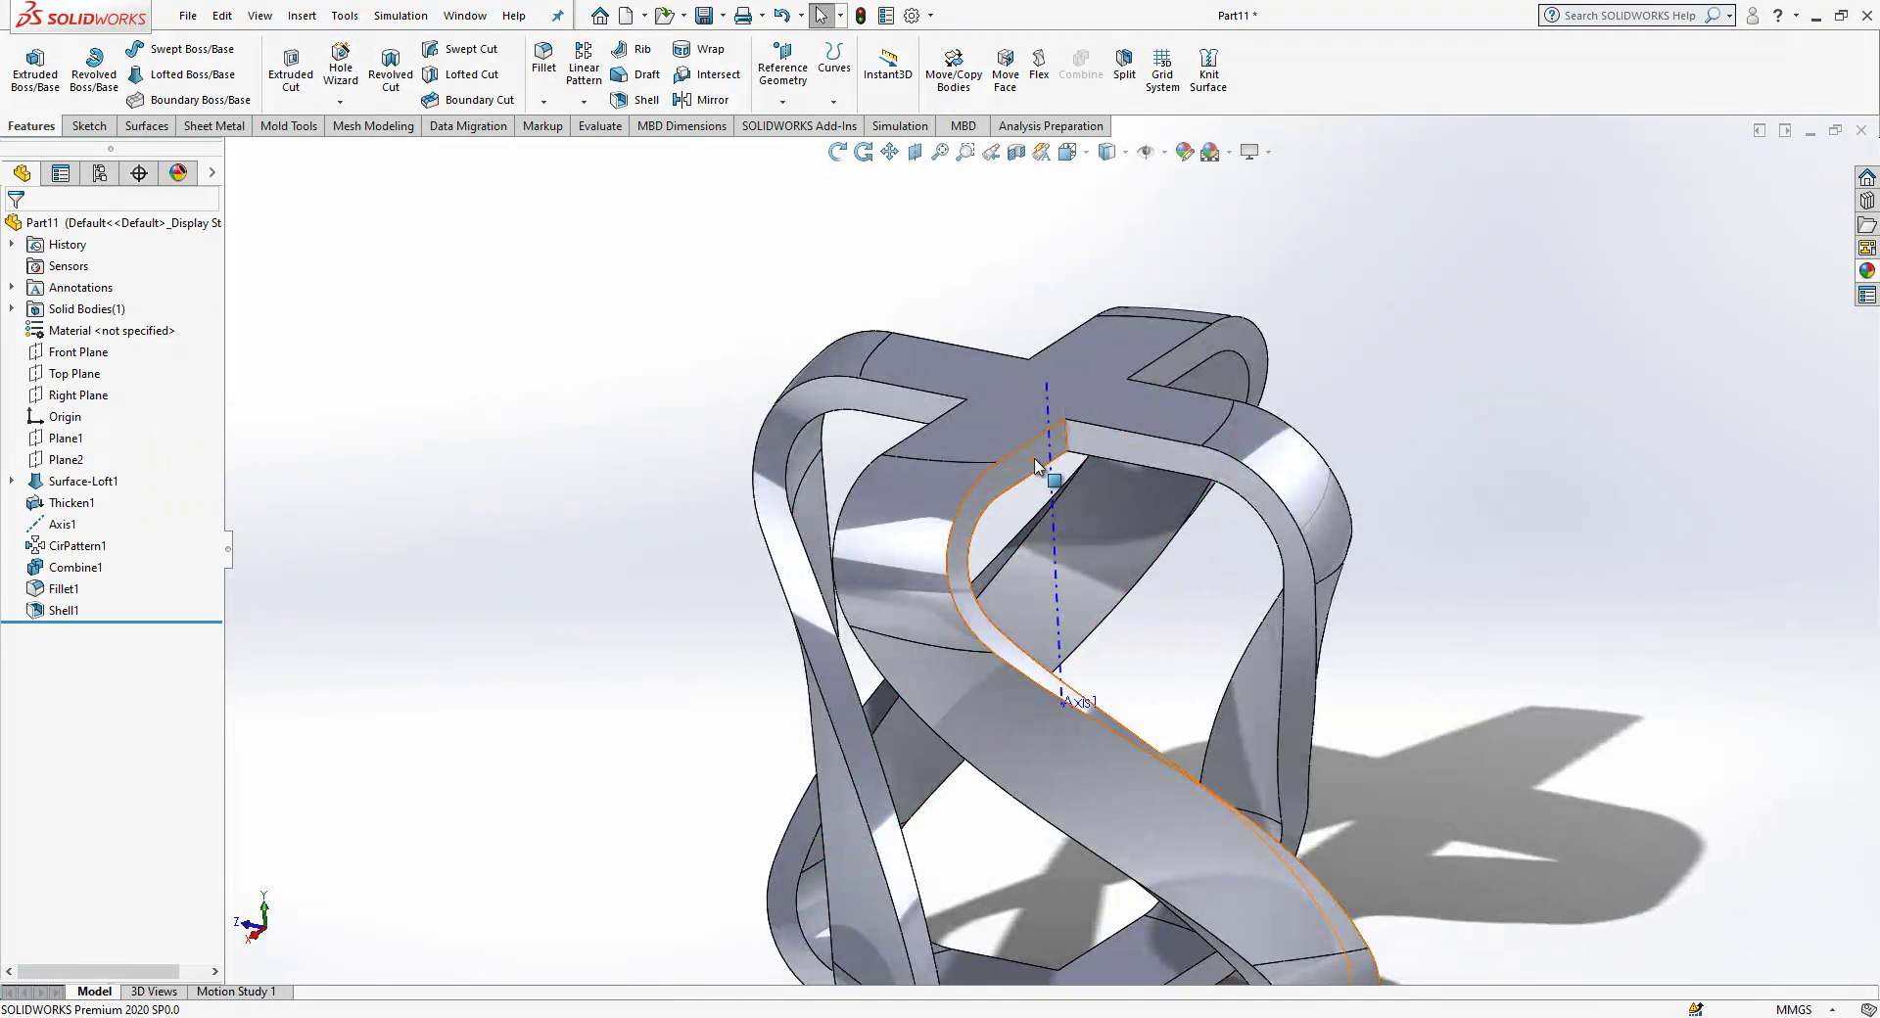
pyautogui.click(1054, 490)
pyautogui.click(1206, 427)
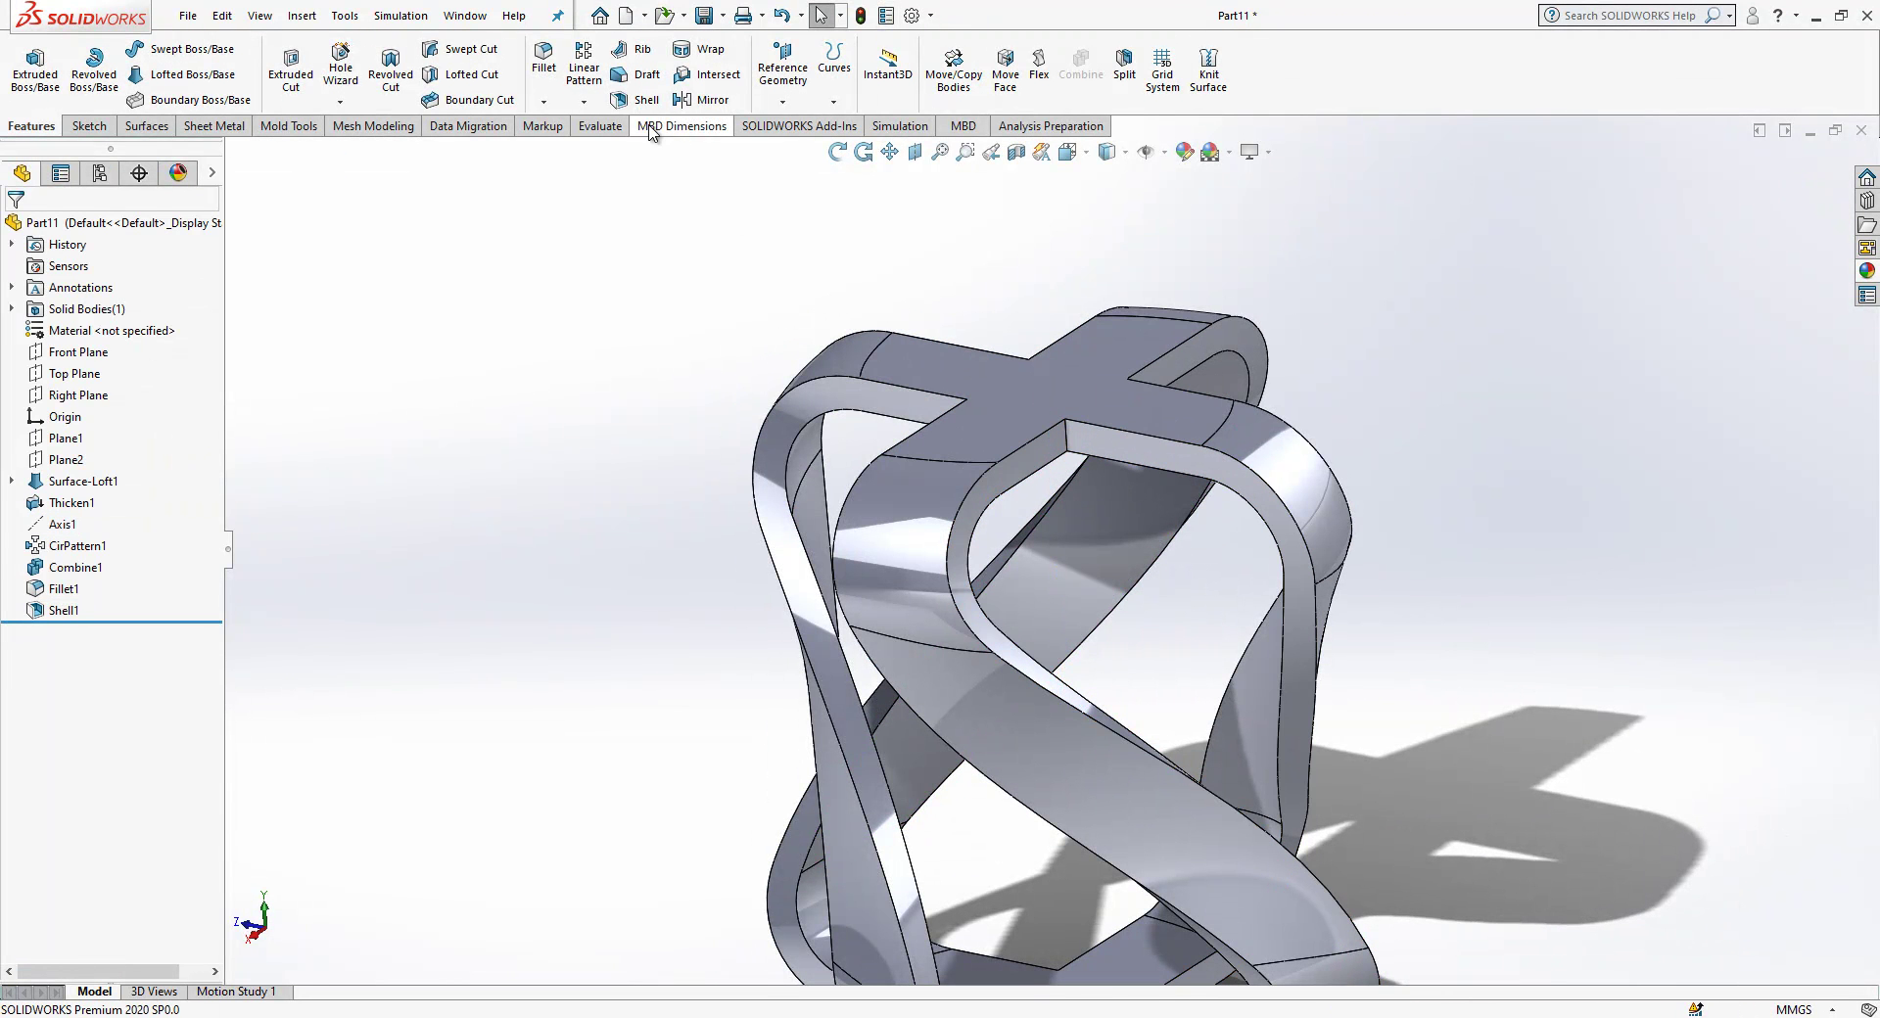
# - Start a fillet with a 5 mm radius and select the four inner corner edges of the upper cross
pyautogui.click(543, 59)
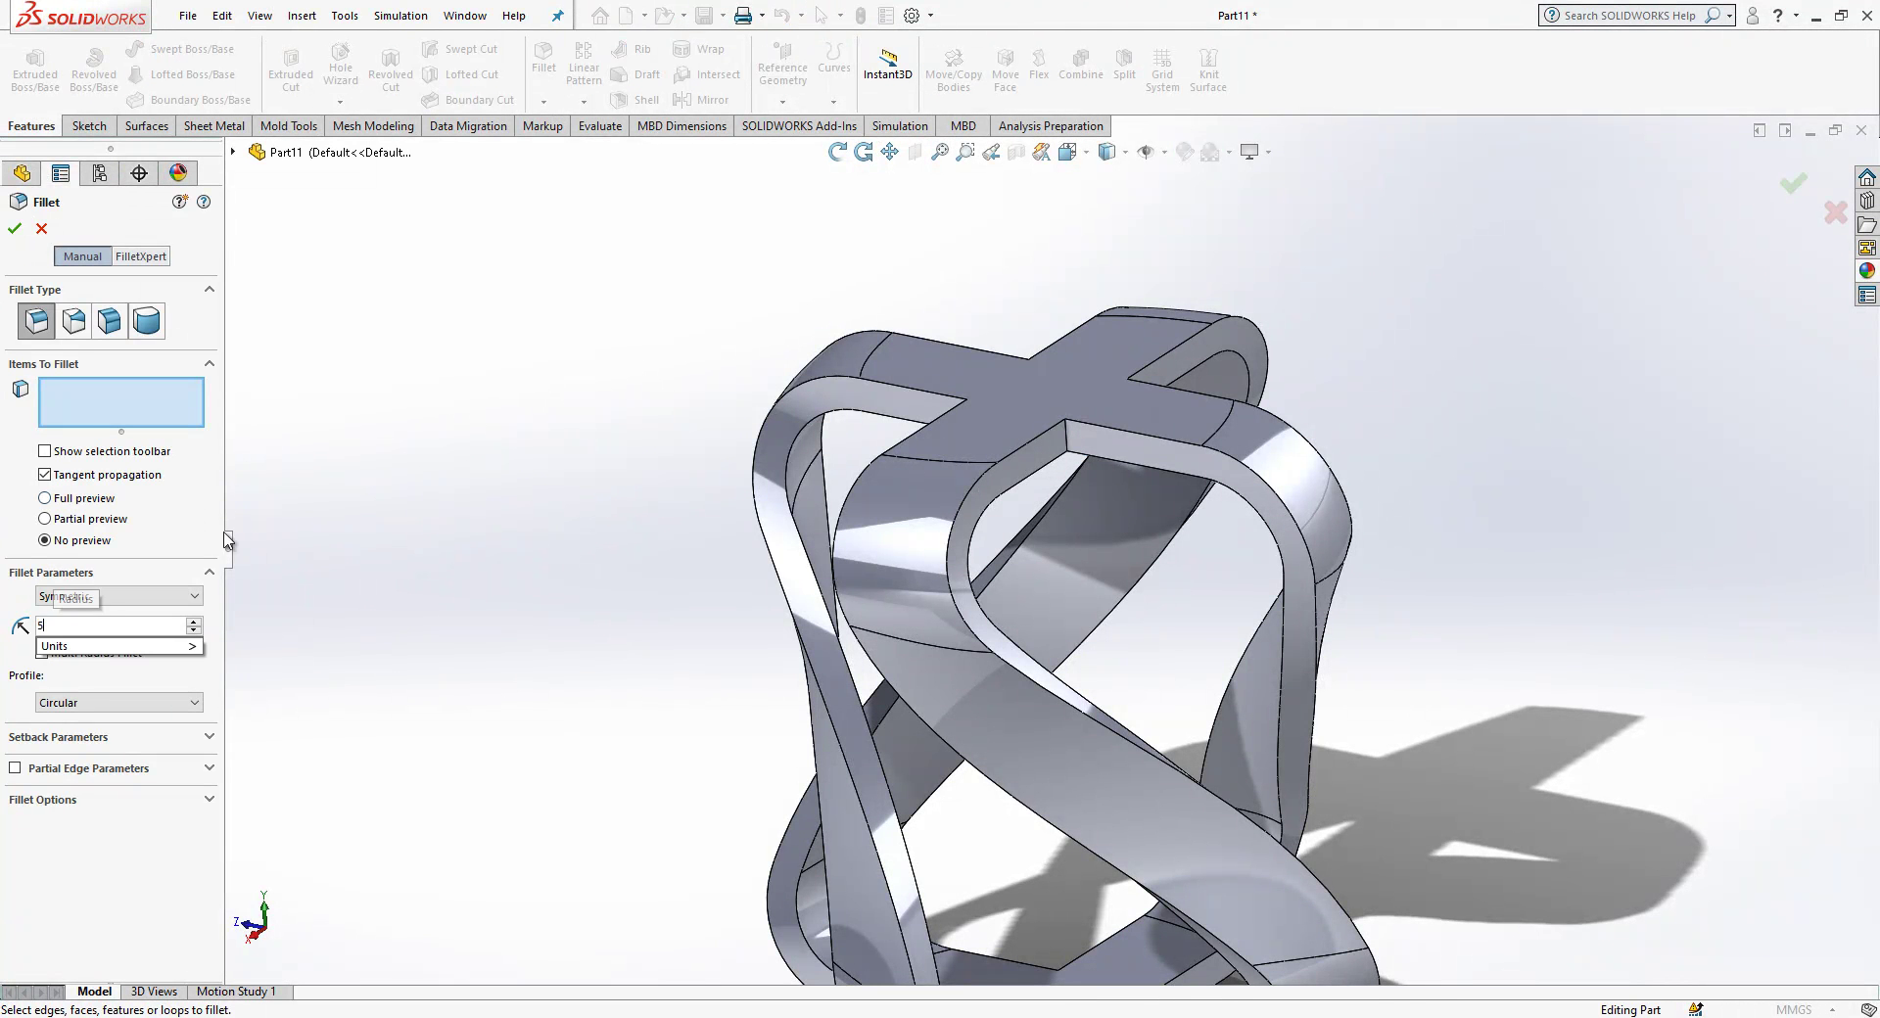
pyautogui.press('Return')
pyautogui.click(1032, 375)
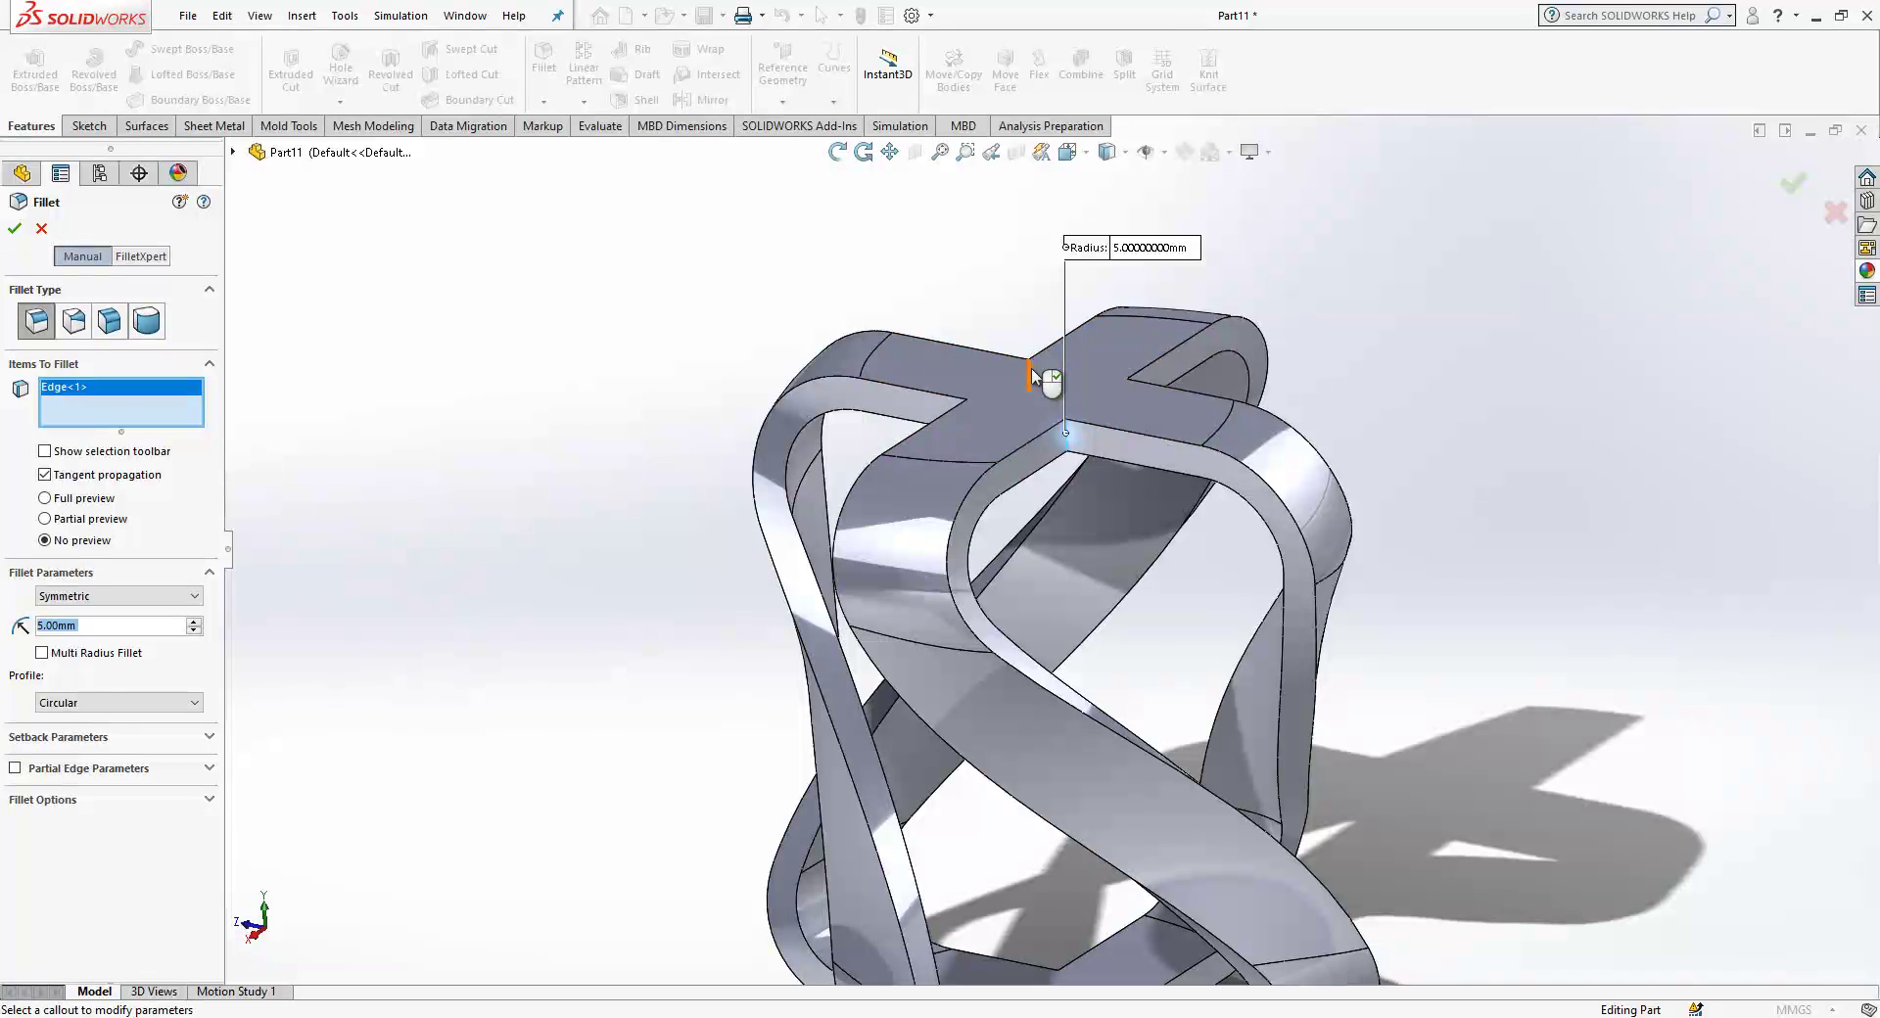
pyautogui.click(991, 400)
pyautogui.click(974, 419)
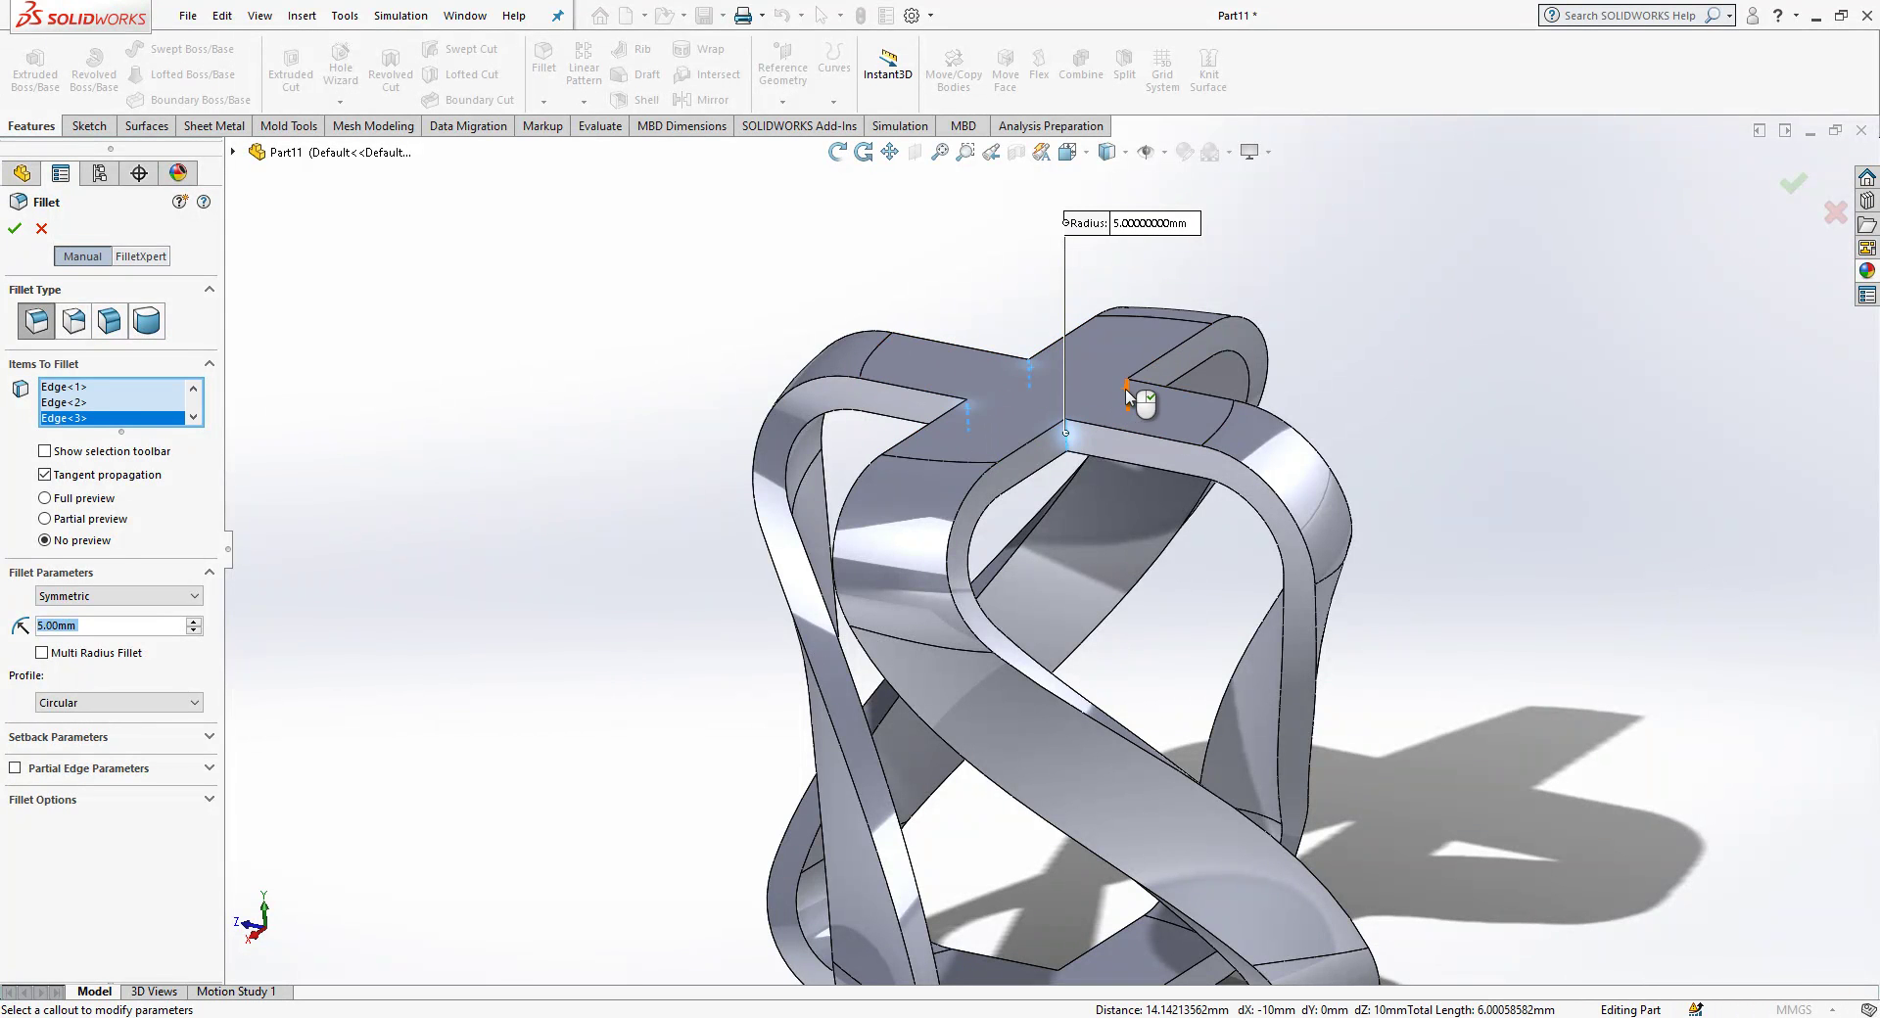
pyautogui.click(1126, 393)
pyautogui.scroll(3, 1116, 627)
pyautogui.scroll(-3, 1108, 853)
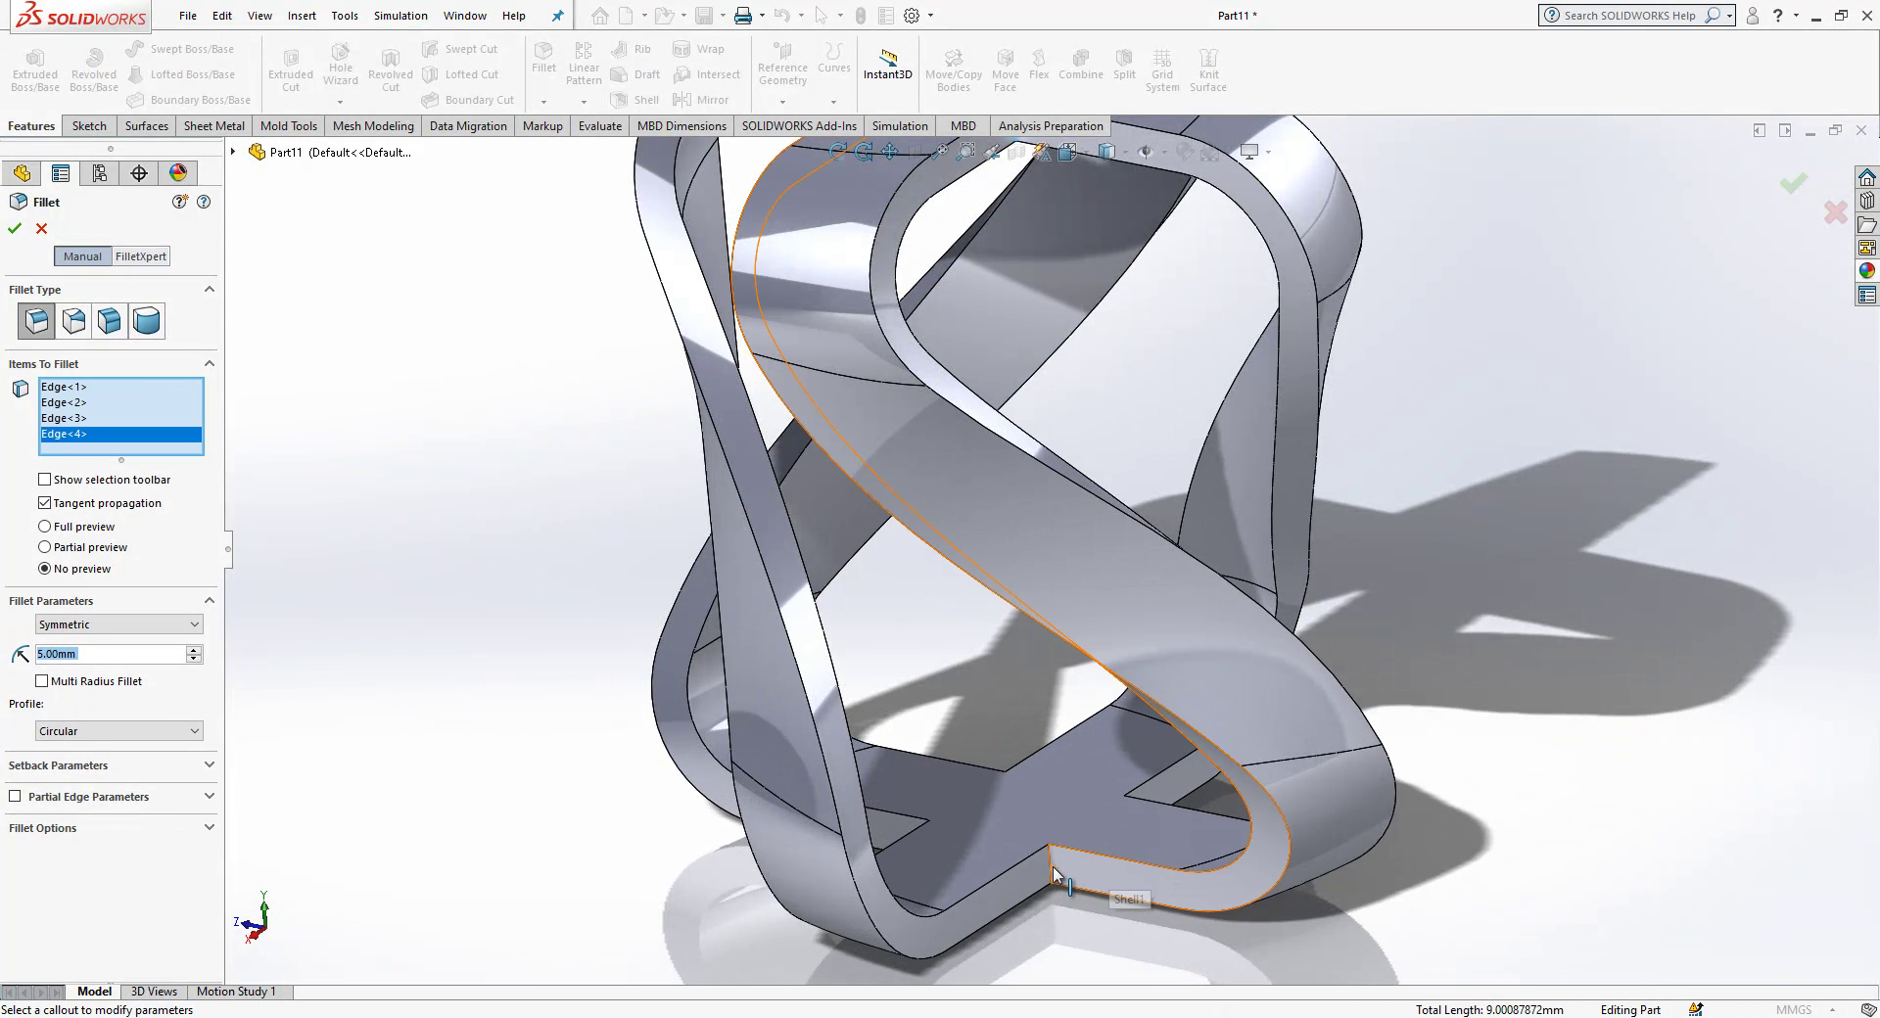
# - Add the four inner corner edges of the lower cross to the selection and complete the fillet
pyautogui.click(1053, 868)
pyautogui.click(1001, 781)
pyautogui.click(1005, 784)
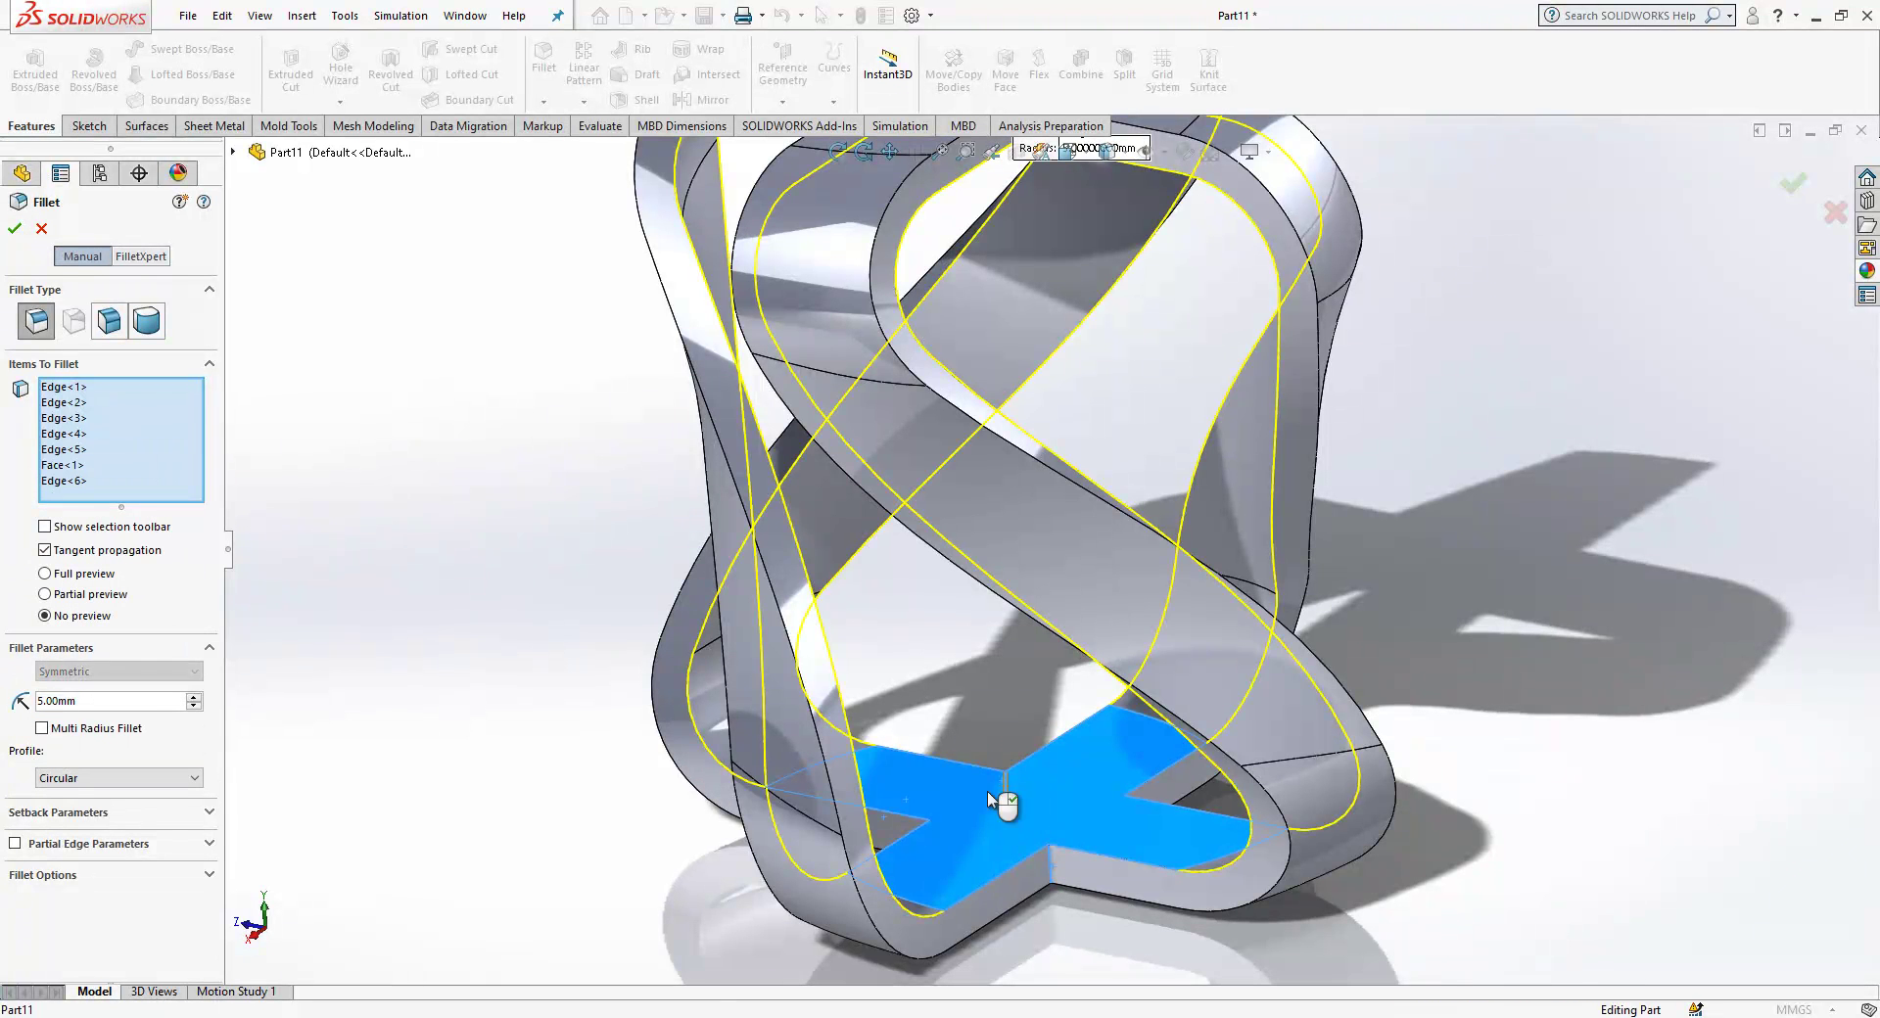
pyautogui.click(987, 791)
pyautogui.click(932, 832)
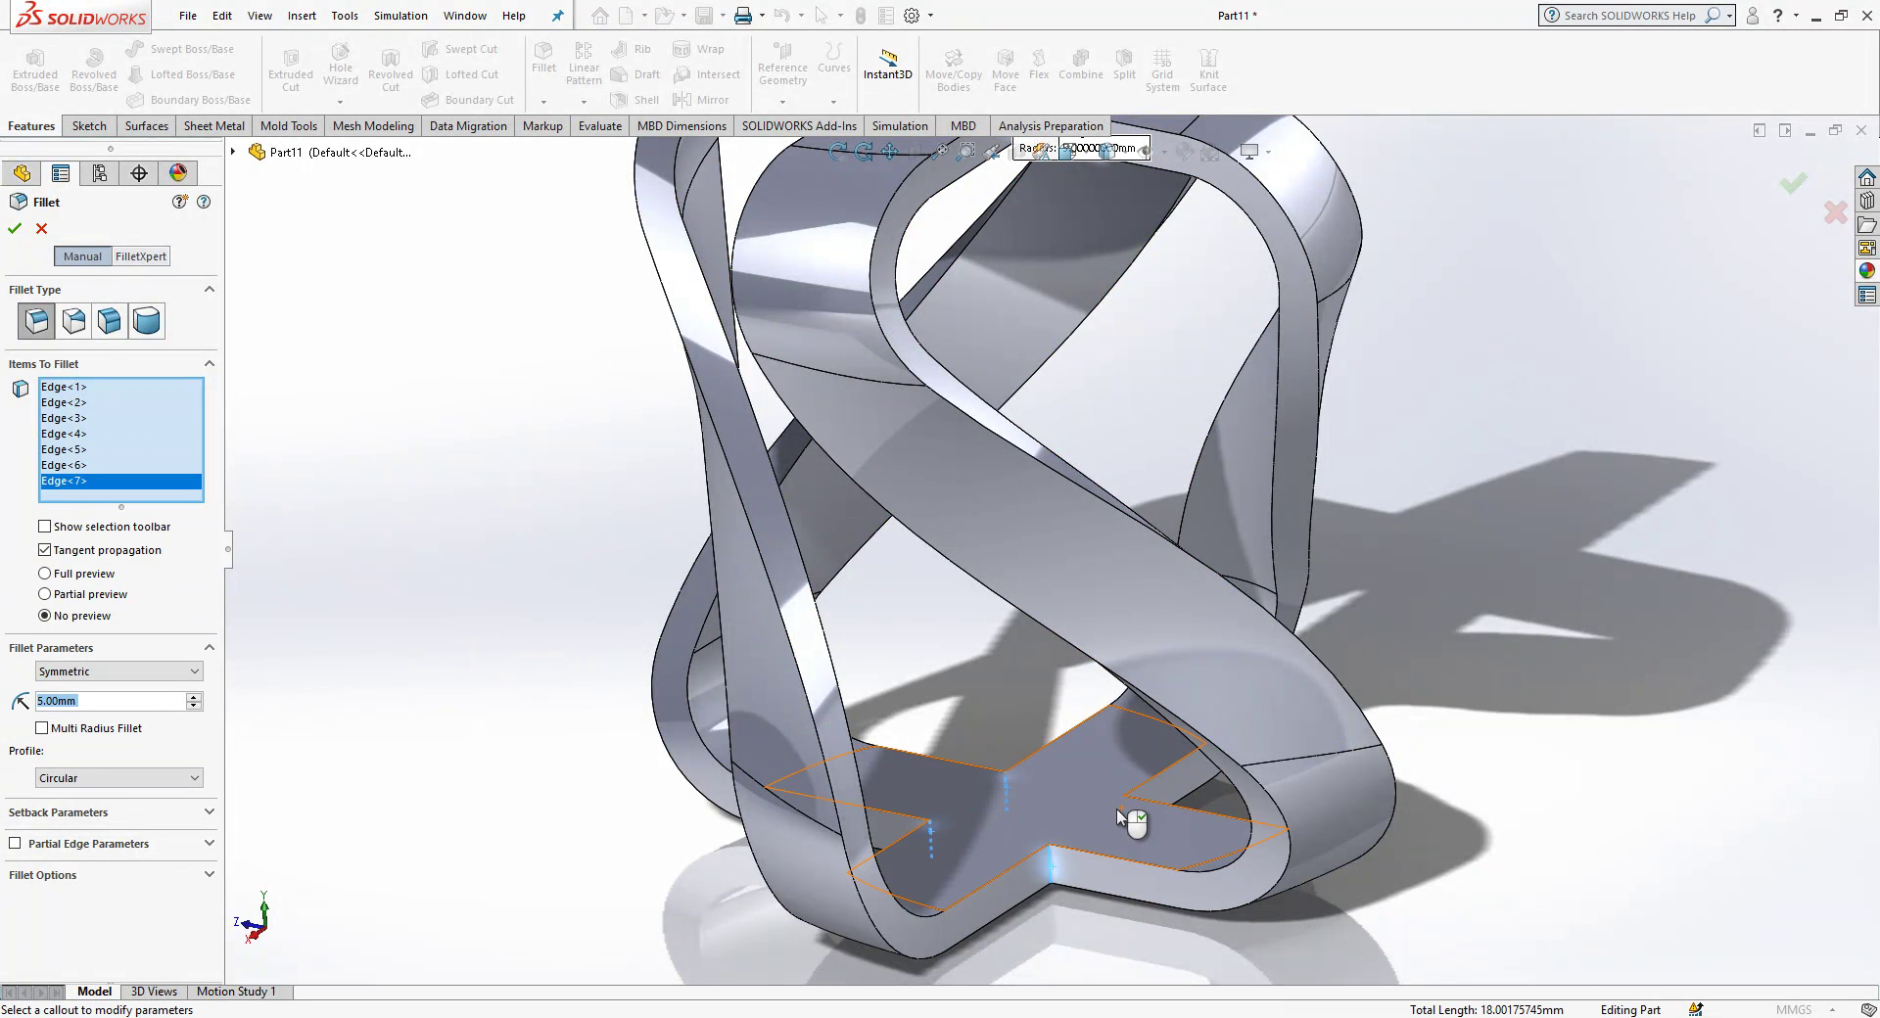
pyautogui.click(1122, 815)
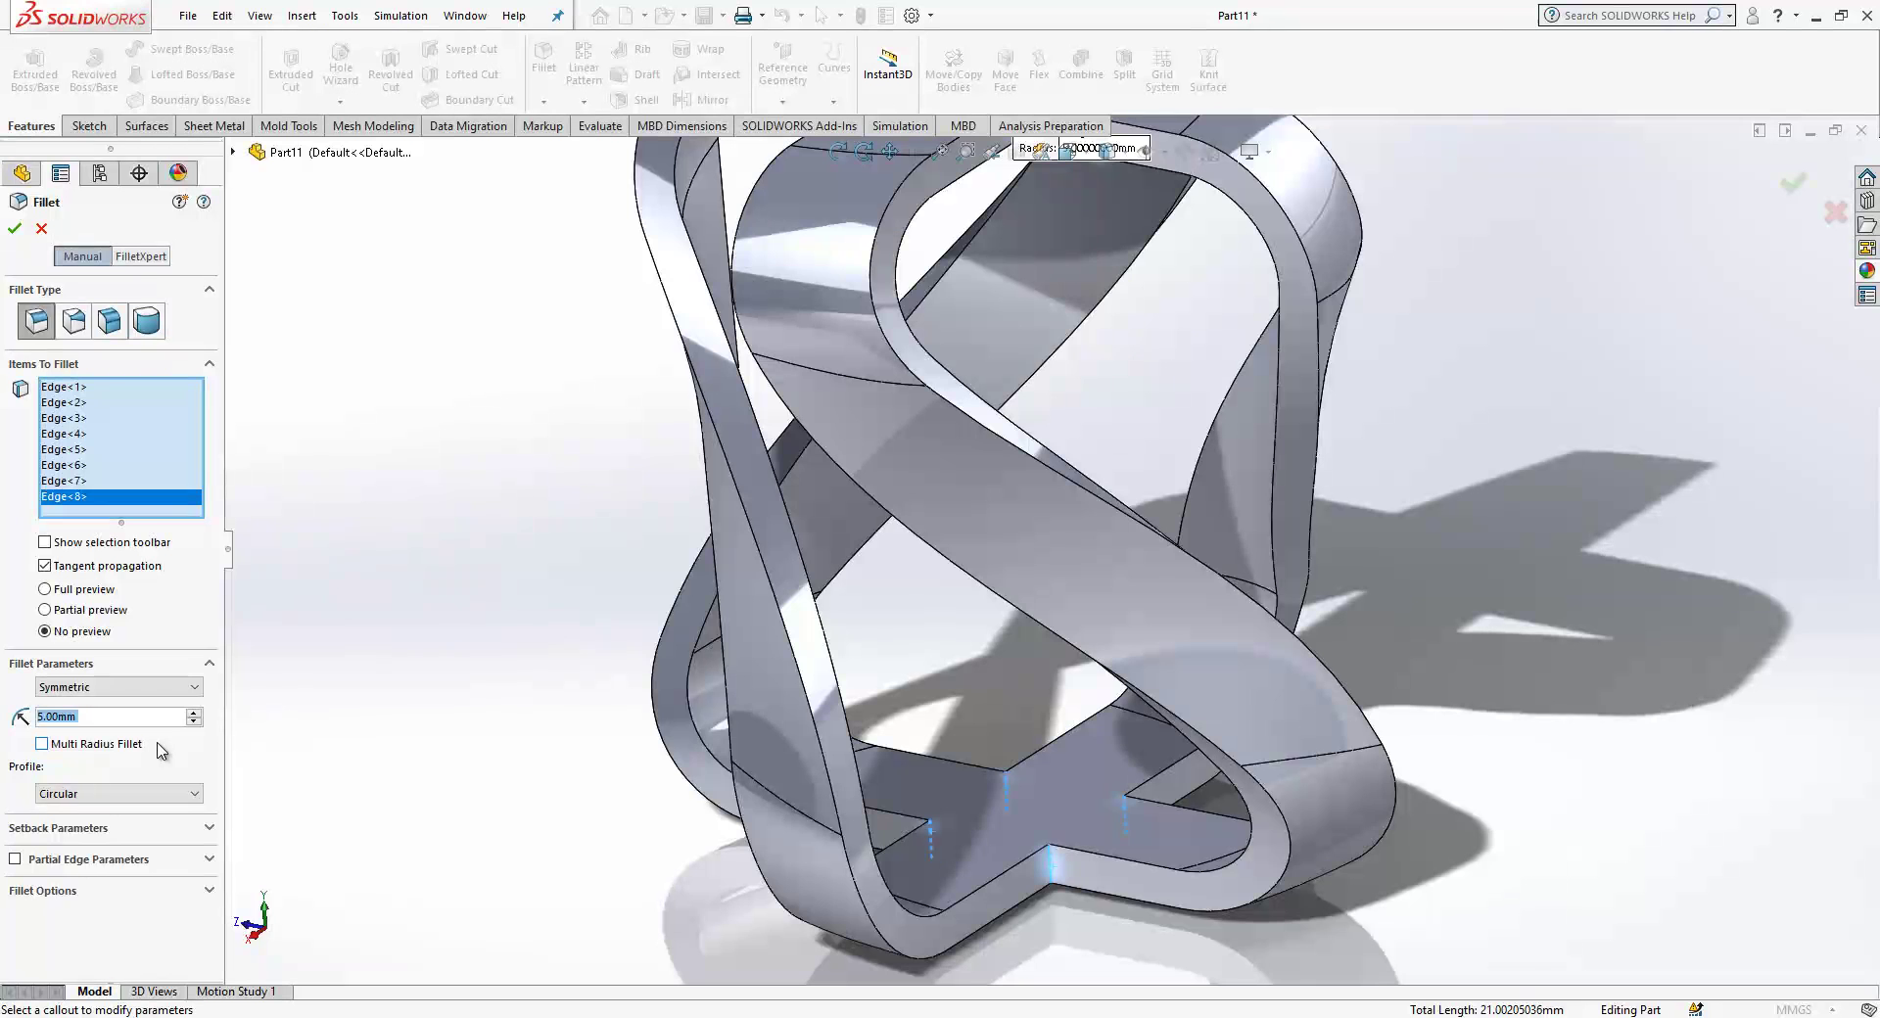
pyautogui.press('Return')
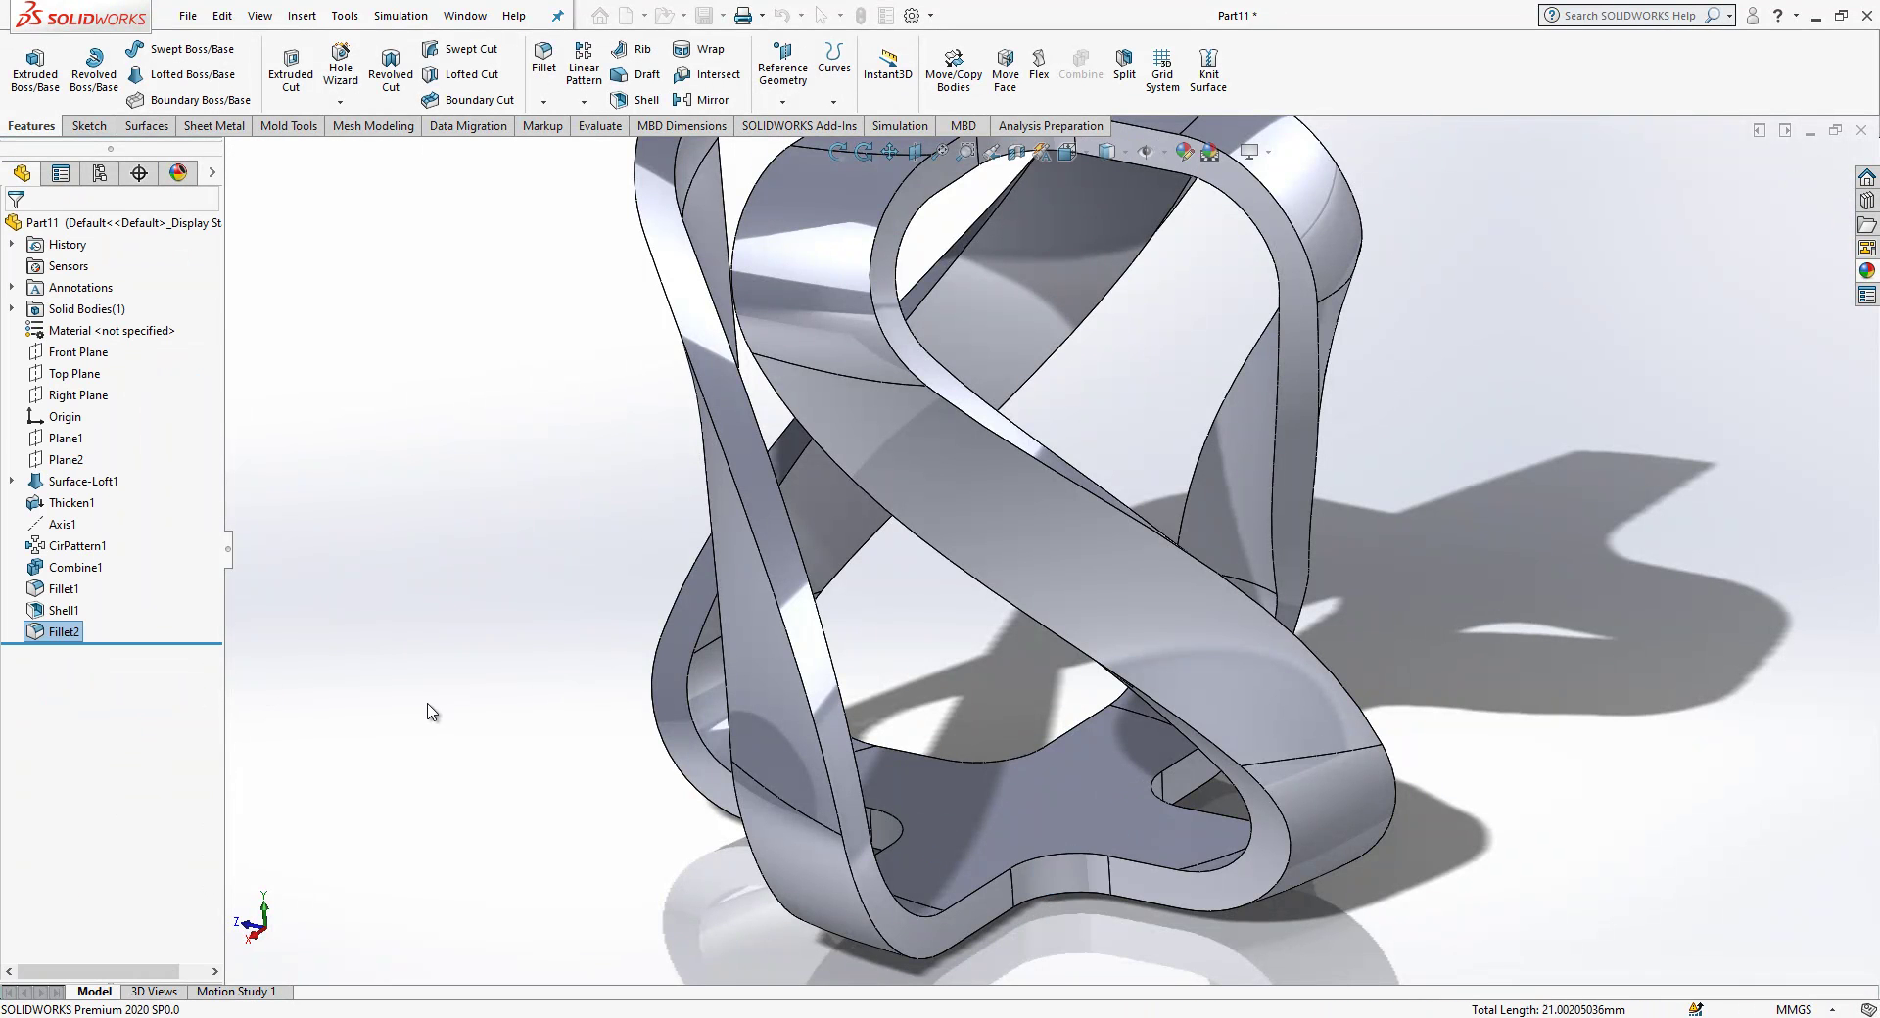
pyautogui.scroll(2, 689, 820)
pyautogui.moveTo(1135, 495); pyautogui.dragTo(1179, 507, button='middle')
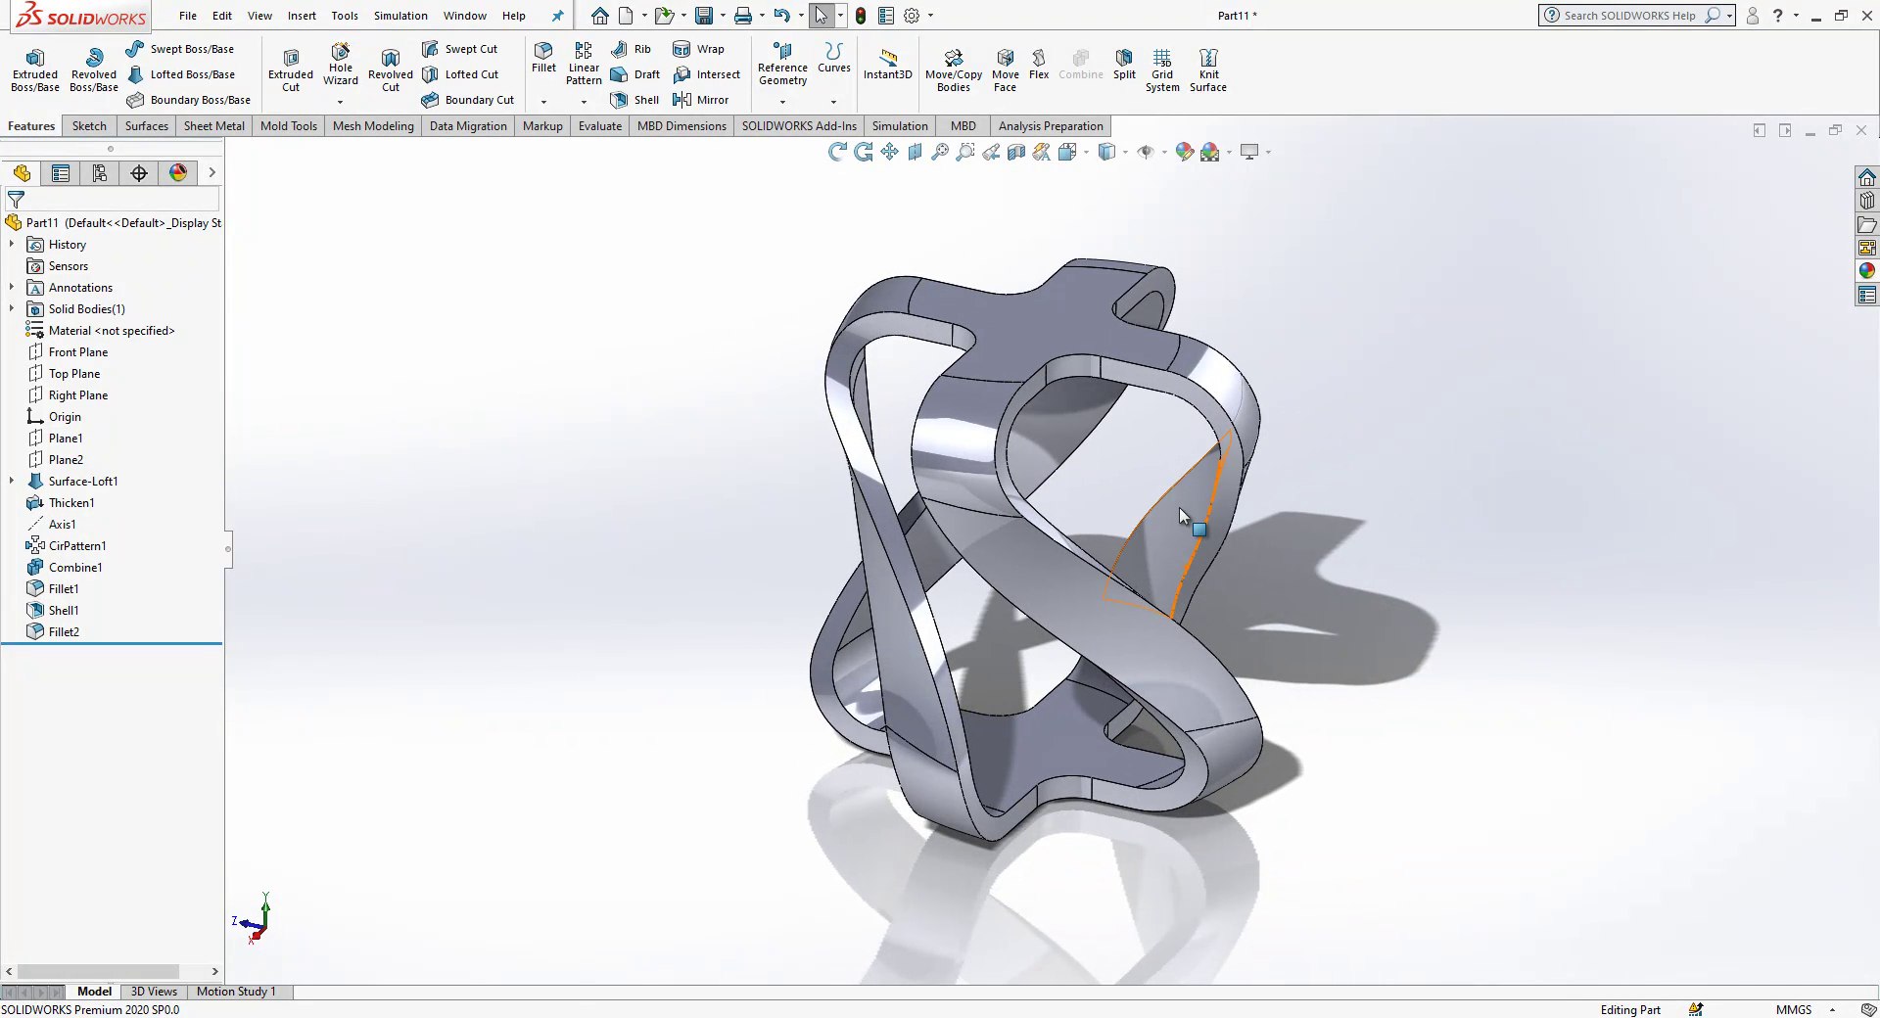
pyautogui.scroll(-2, 1167, 382)
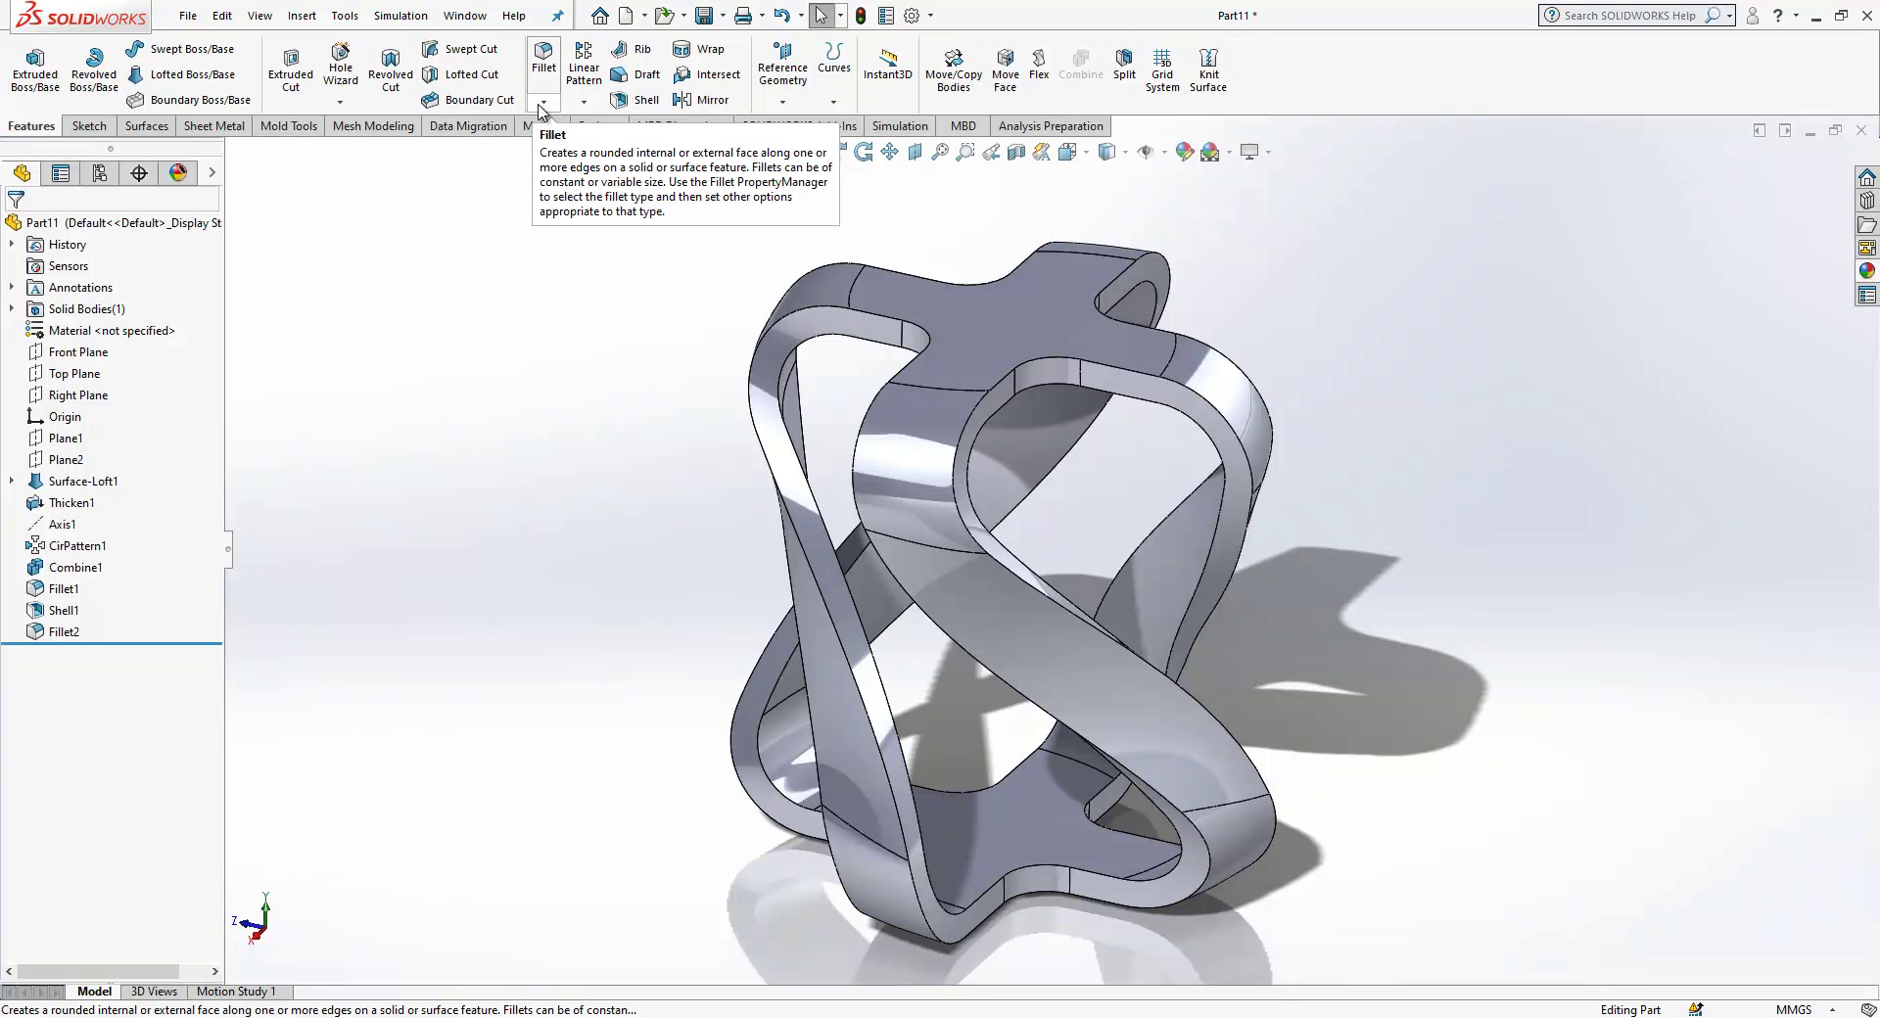
pyautogui.click(545, 57)
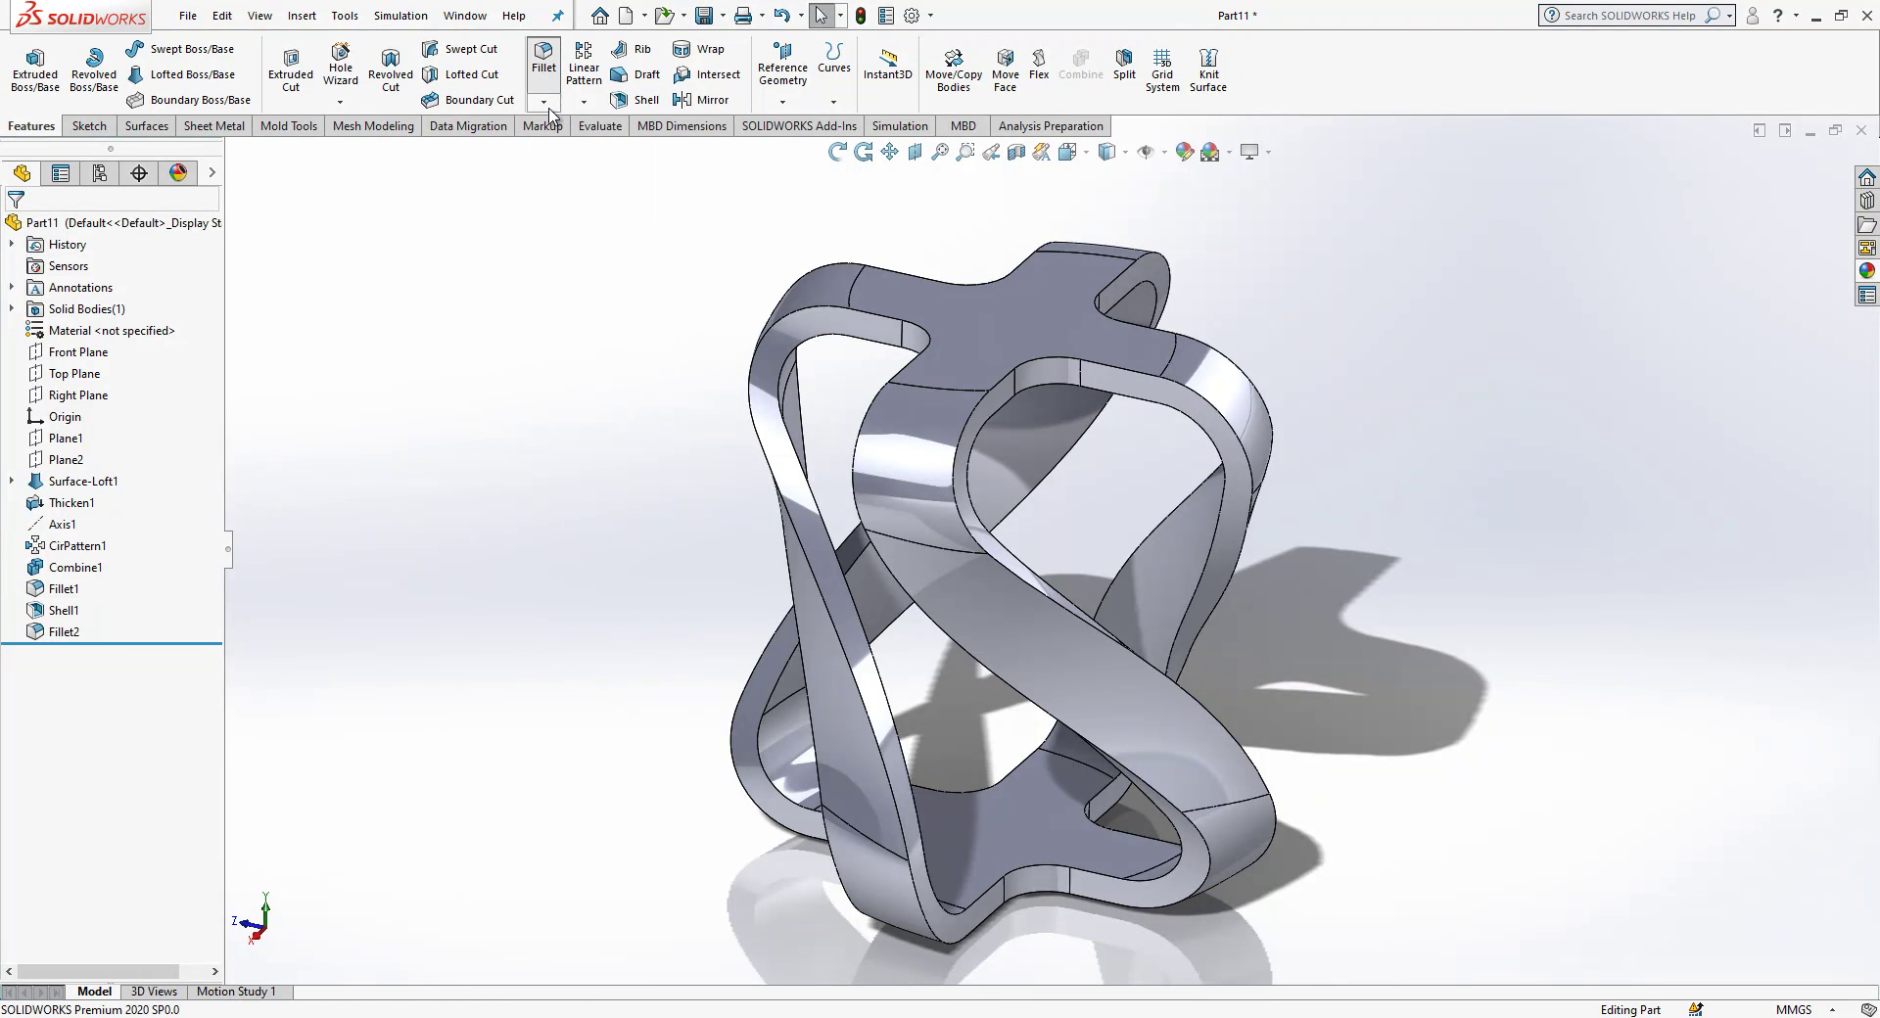
pyautogui.write('1')
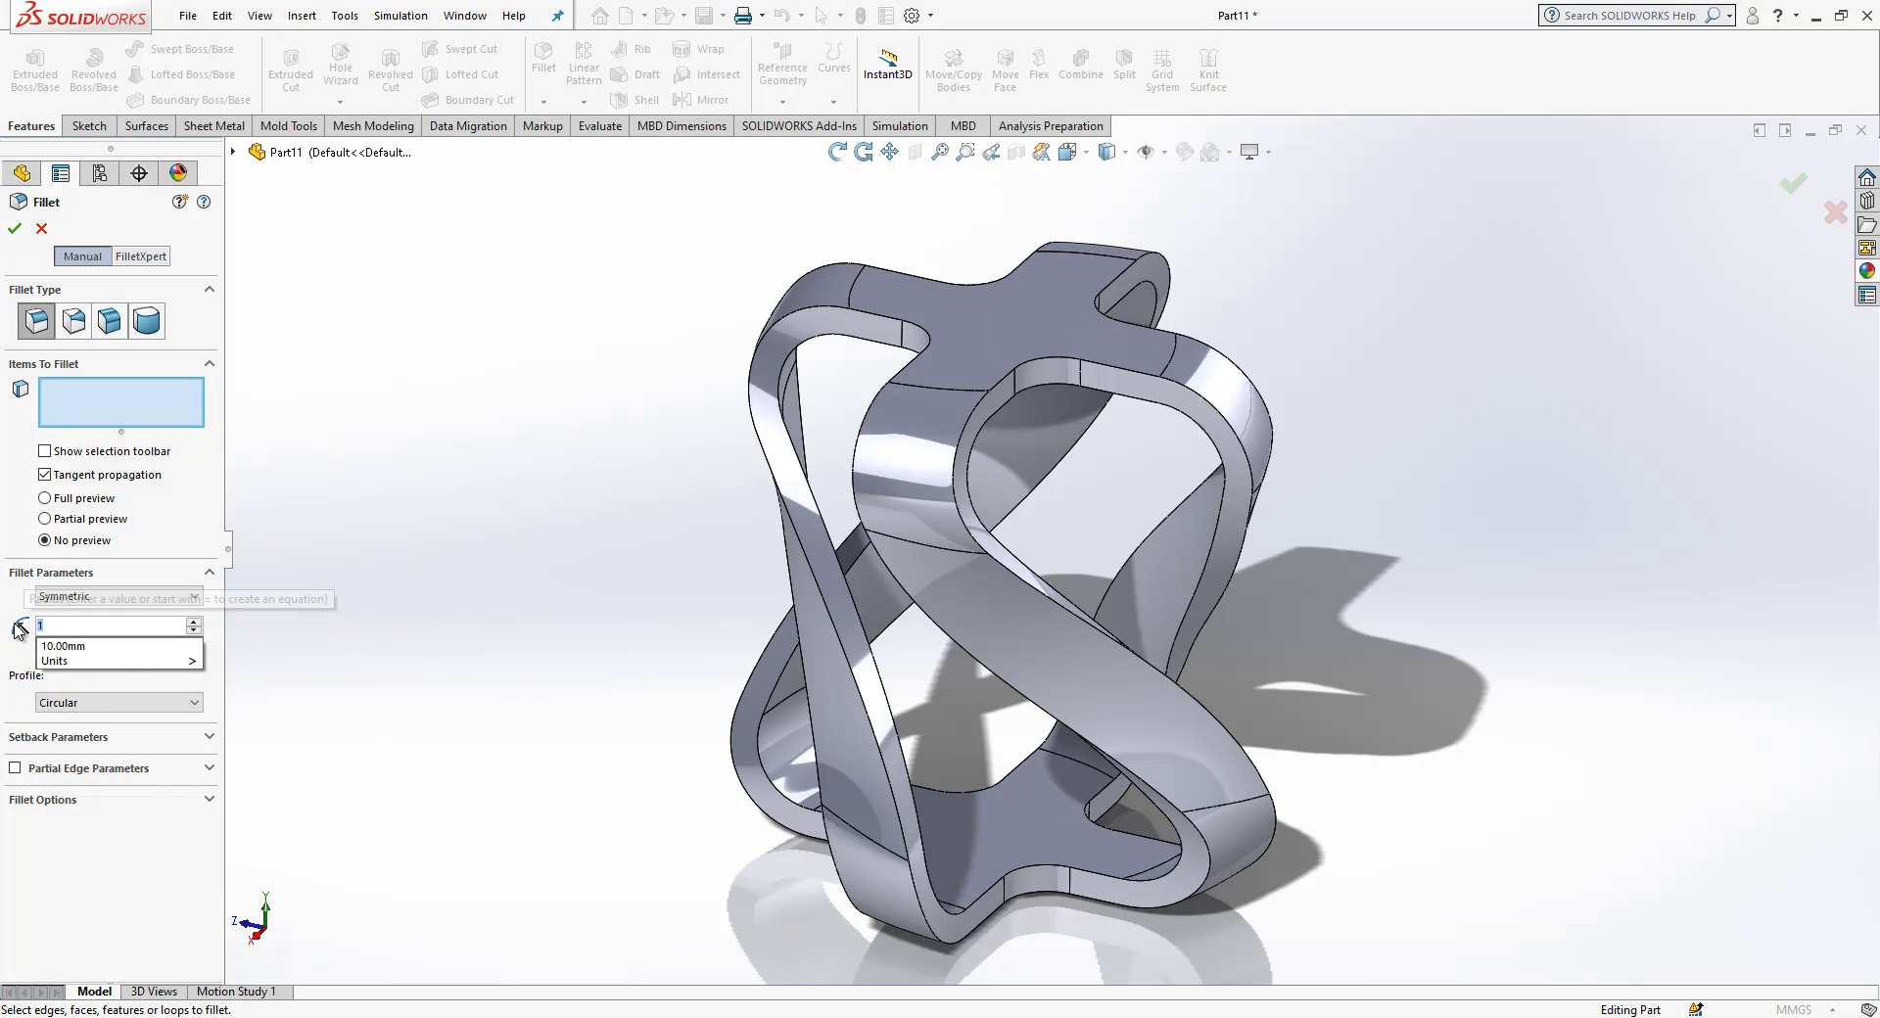
pyautogui.write('0.5')
pyautogui.press('Return')
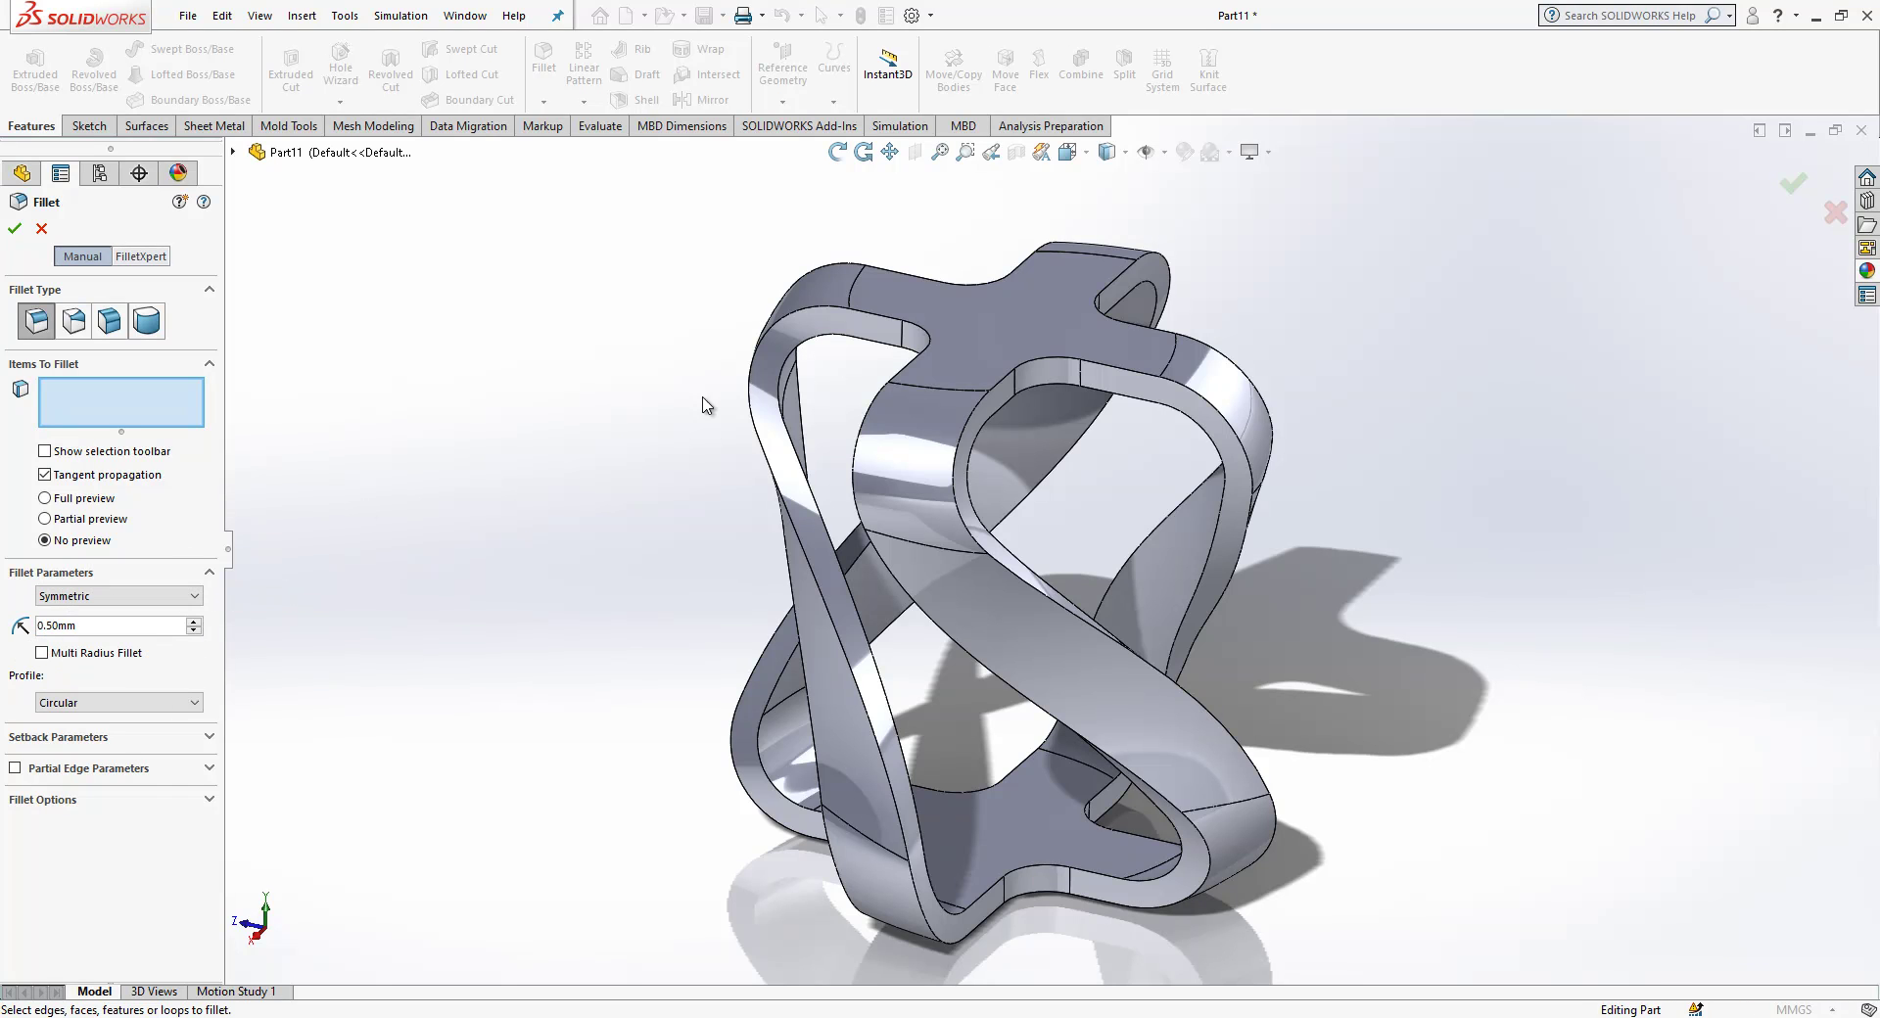
pyautogui.click(880, 319)
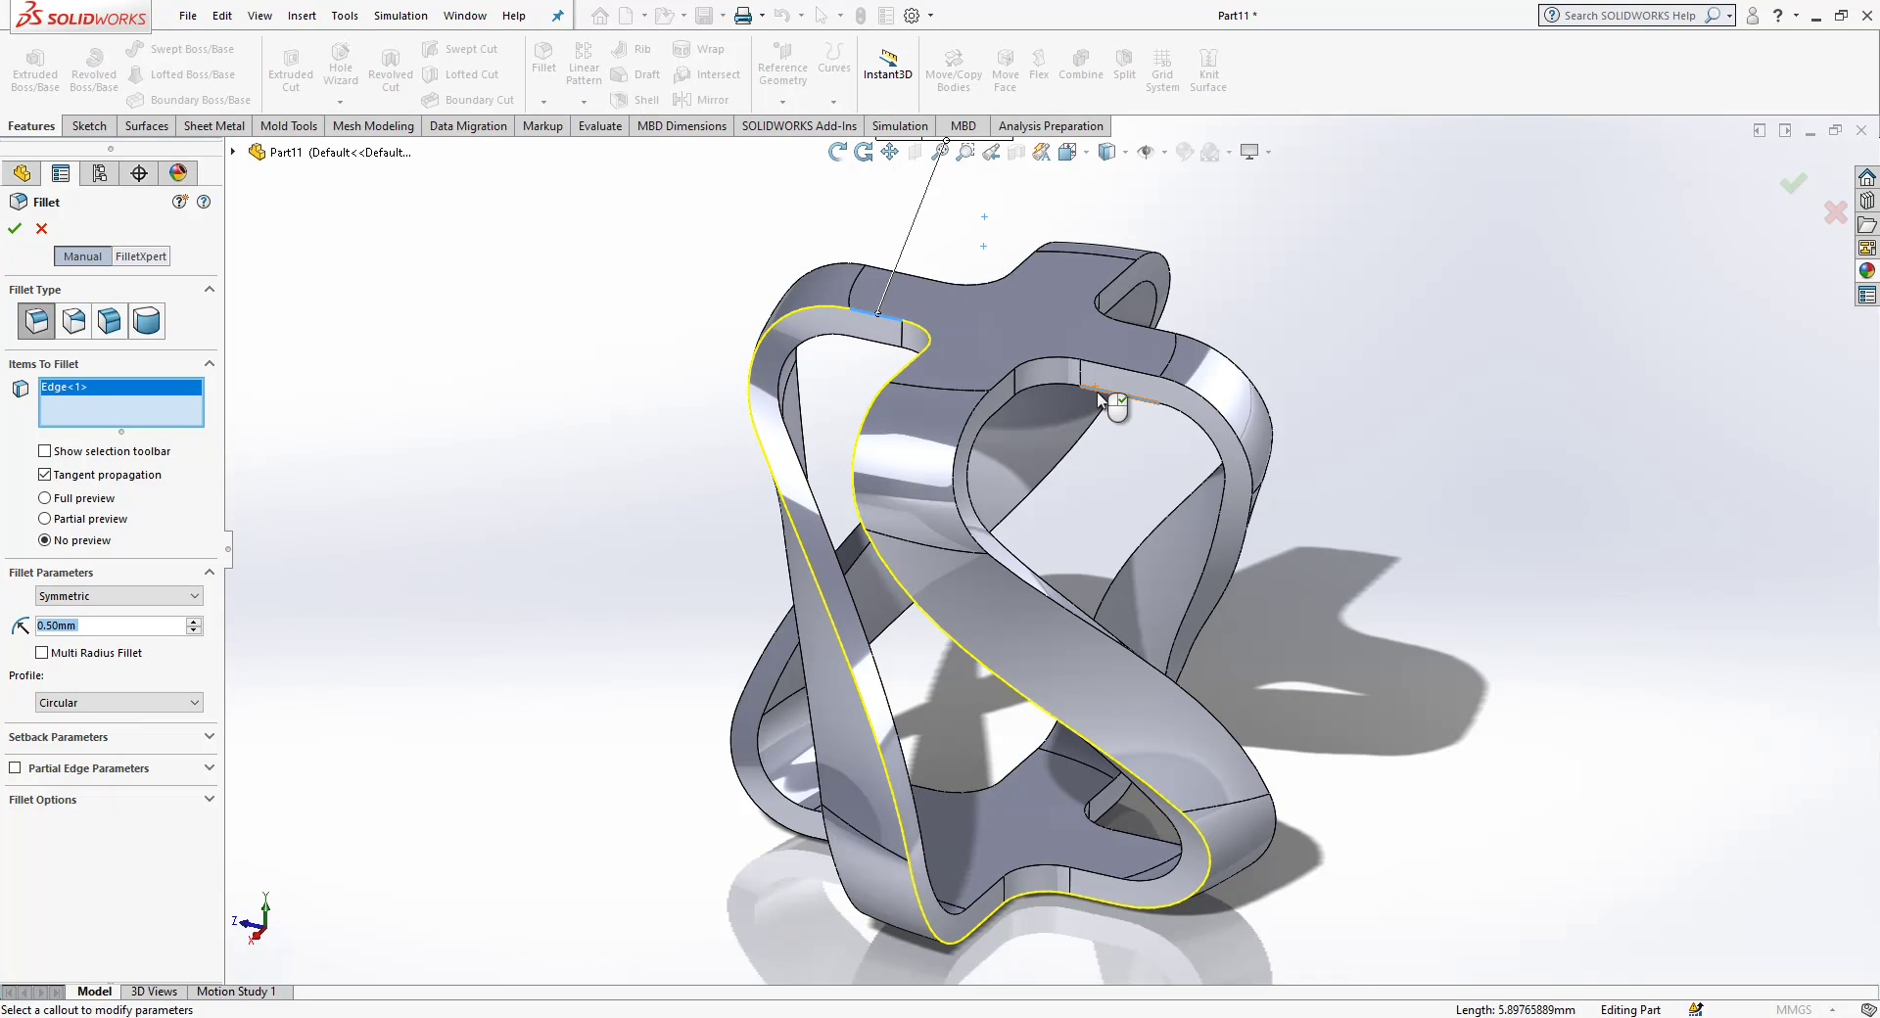
pyautogui.click(1101, 397)
pyautogui.click(856, 345)
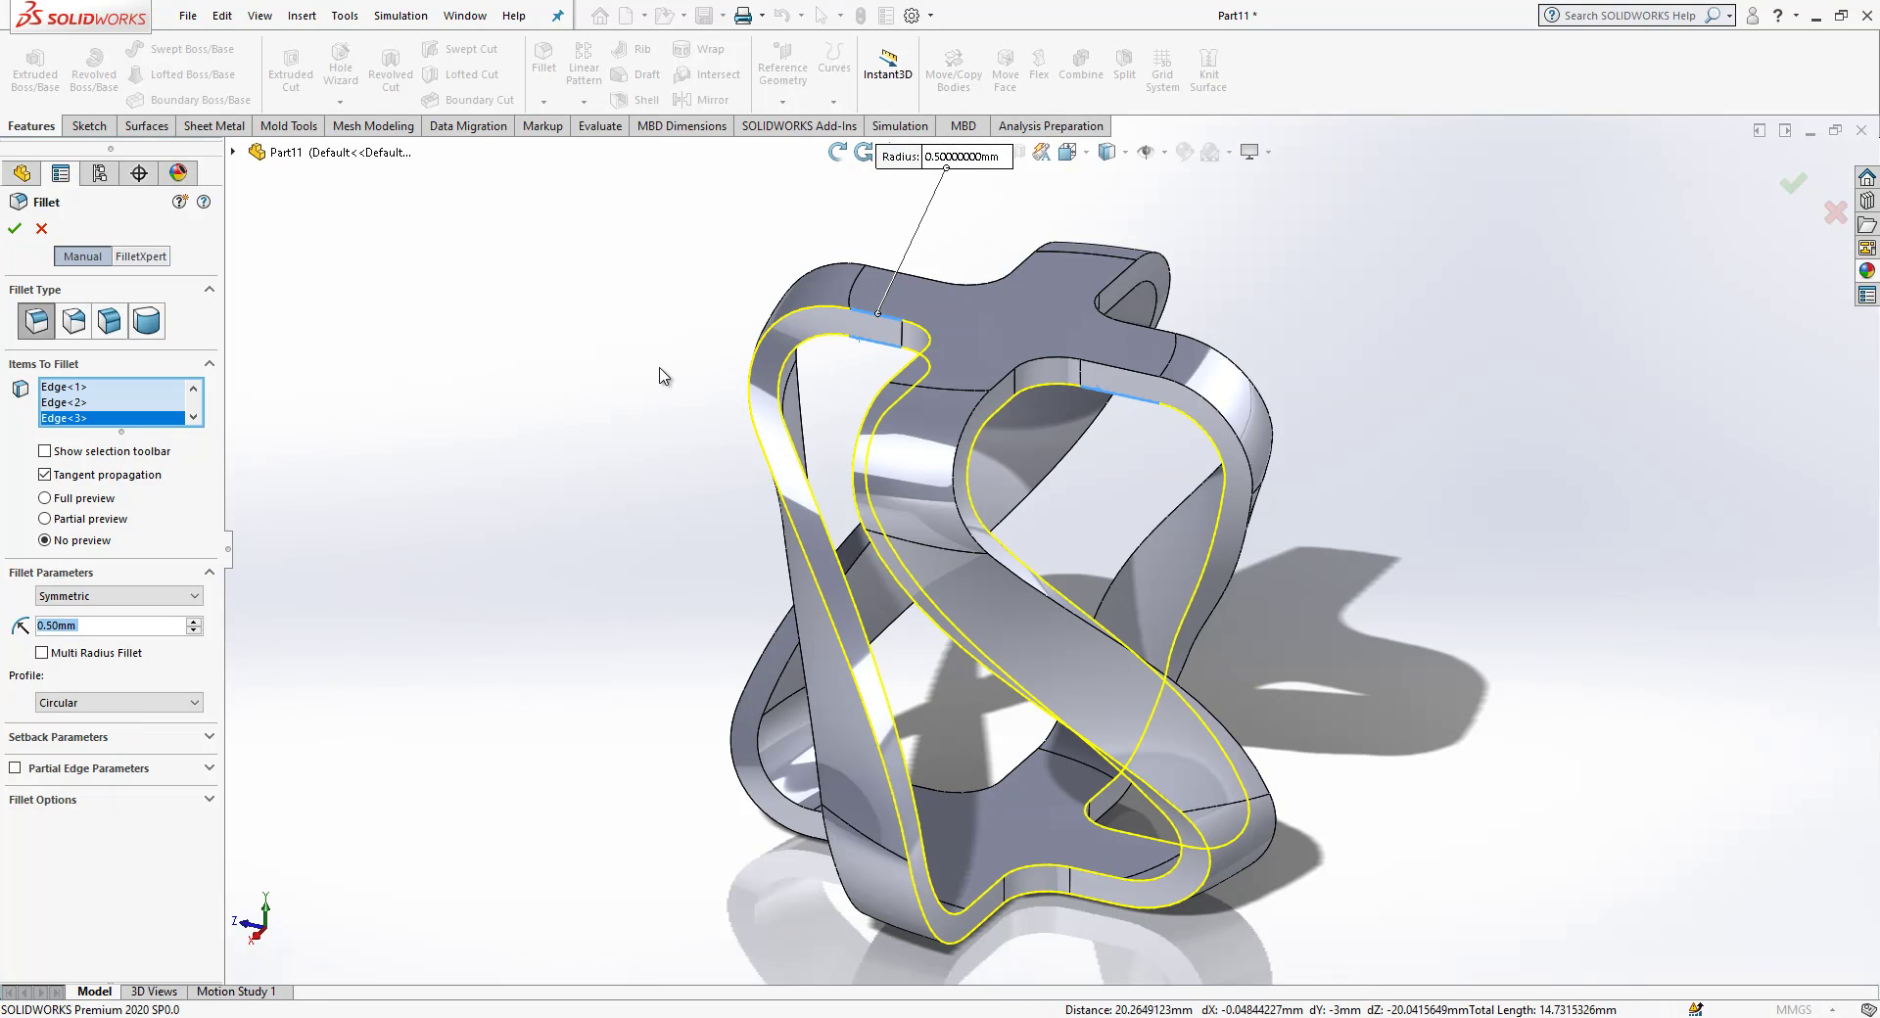
pyautogui.click(1066, 359)
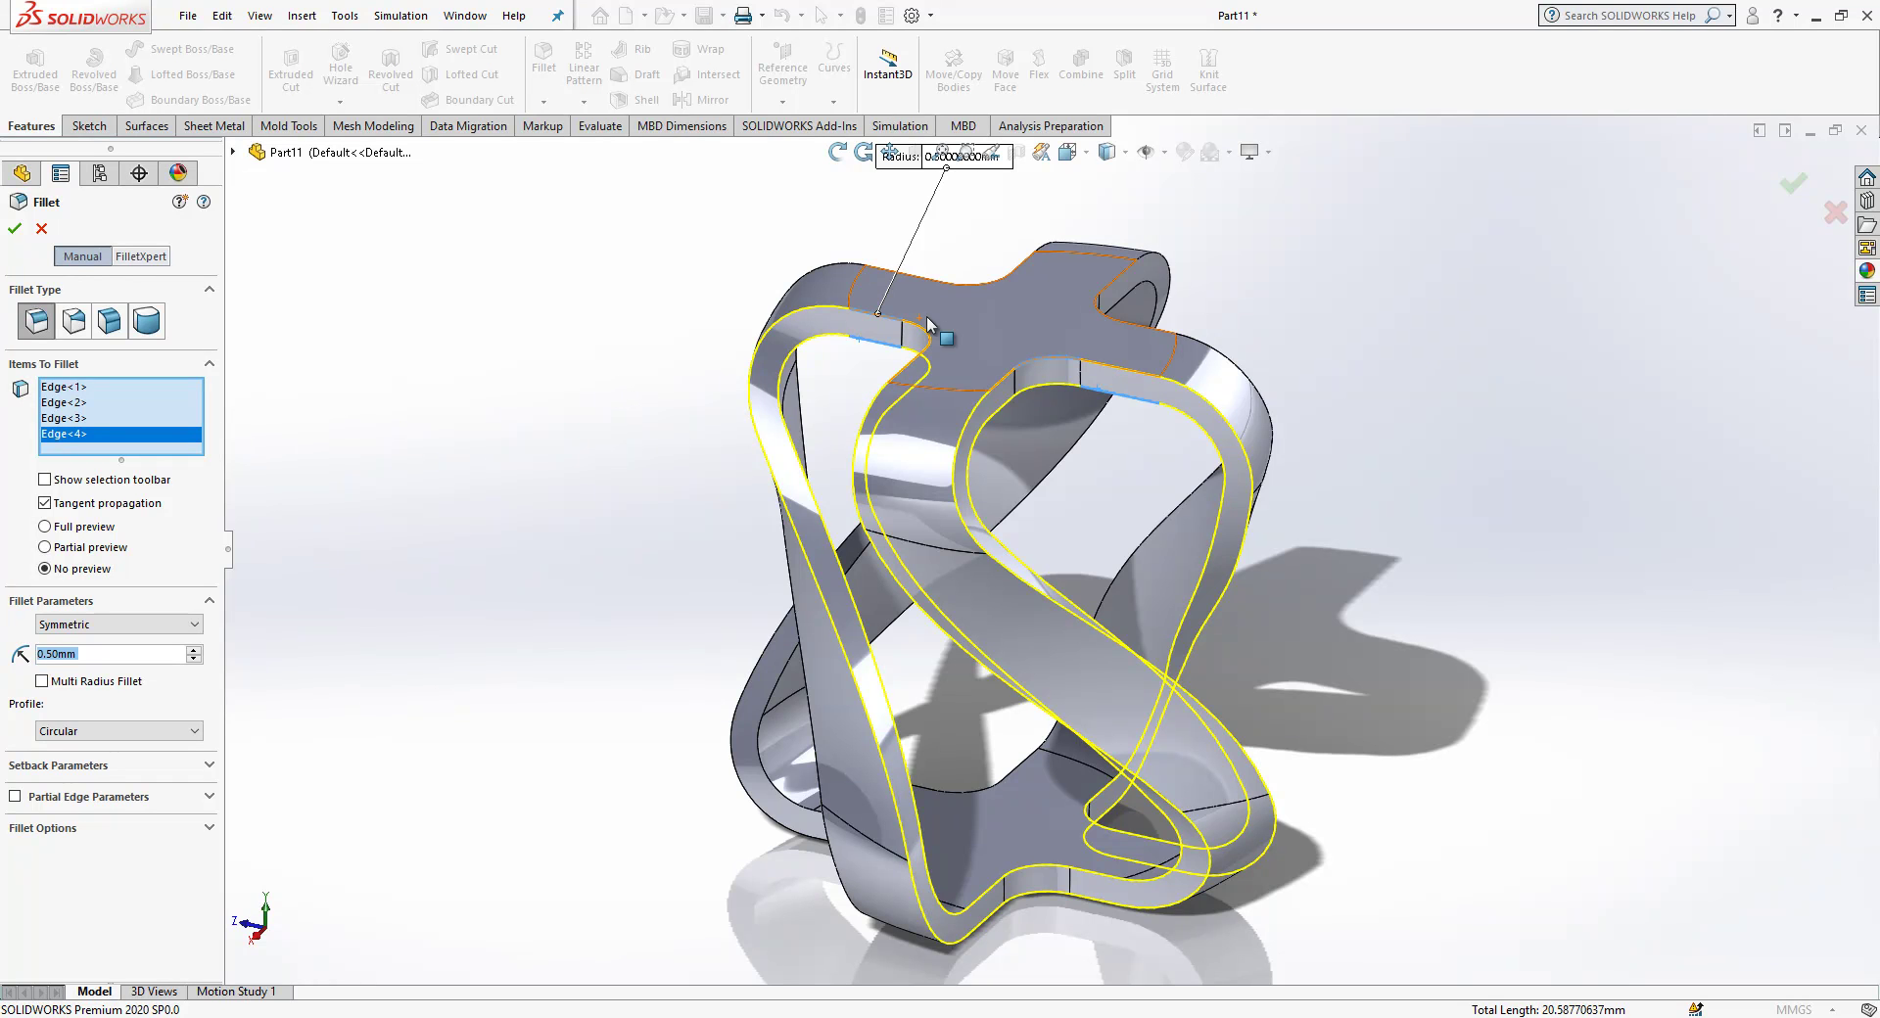
pyautogui.press('Escape')
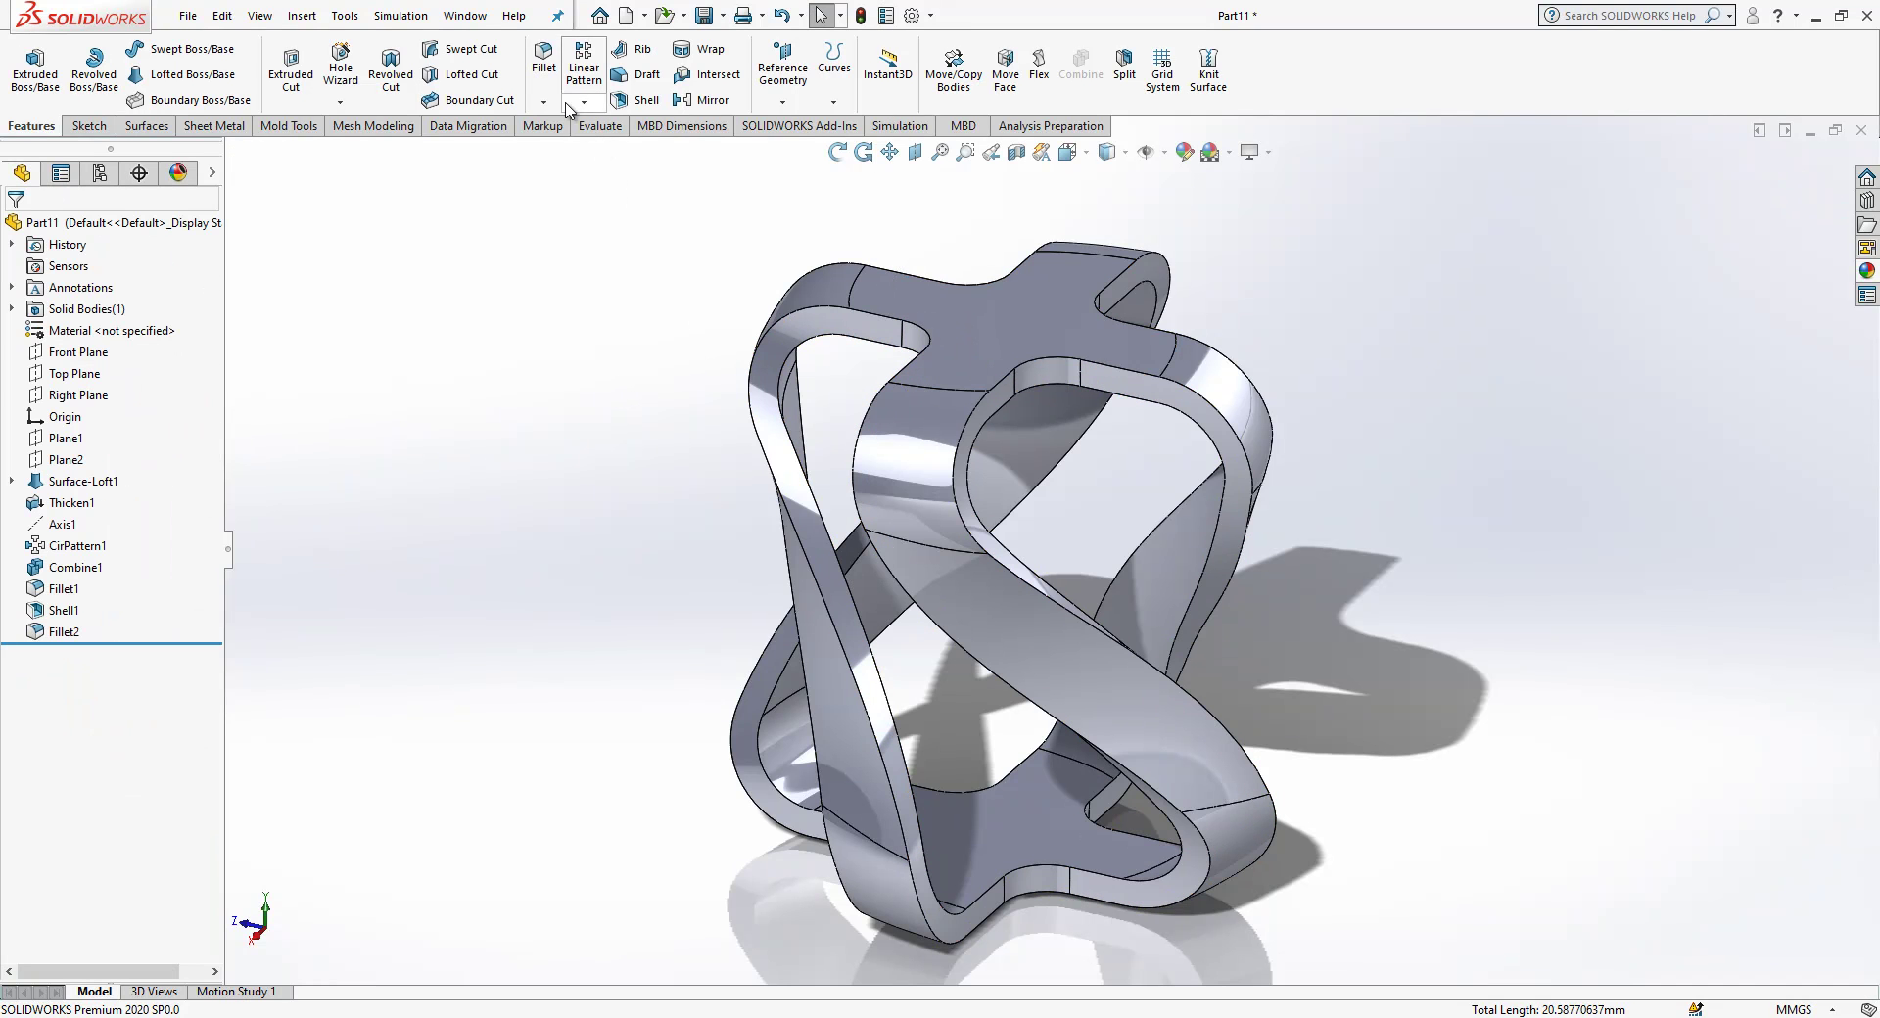
# - Fillet all edges bordering the outer face of the upper cross and the inner face of the lower cross with a 0.5 mm radius
pyautogui.click(548, 77)
pyautogui.press('Return')
pyautogui.click(975, 323)
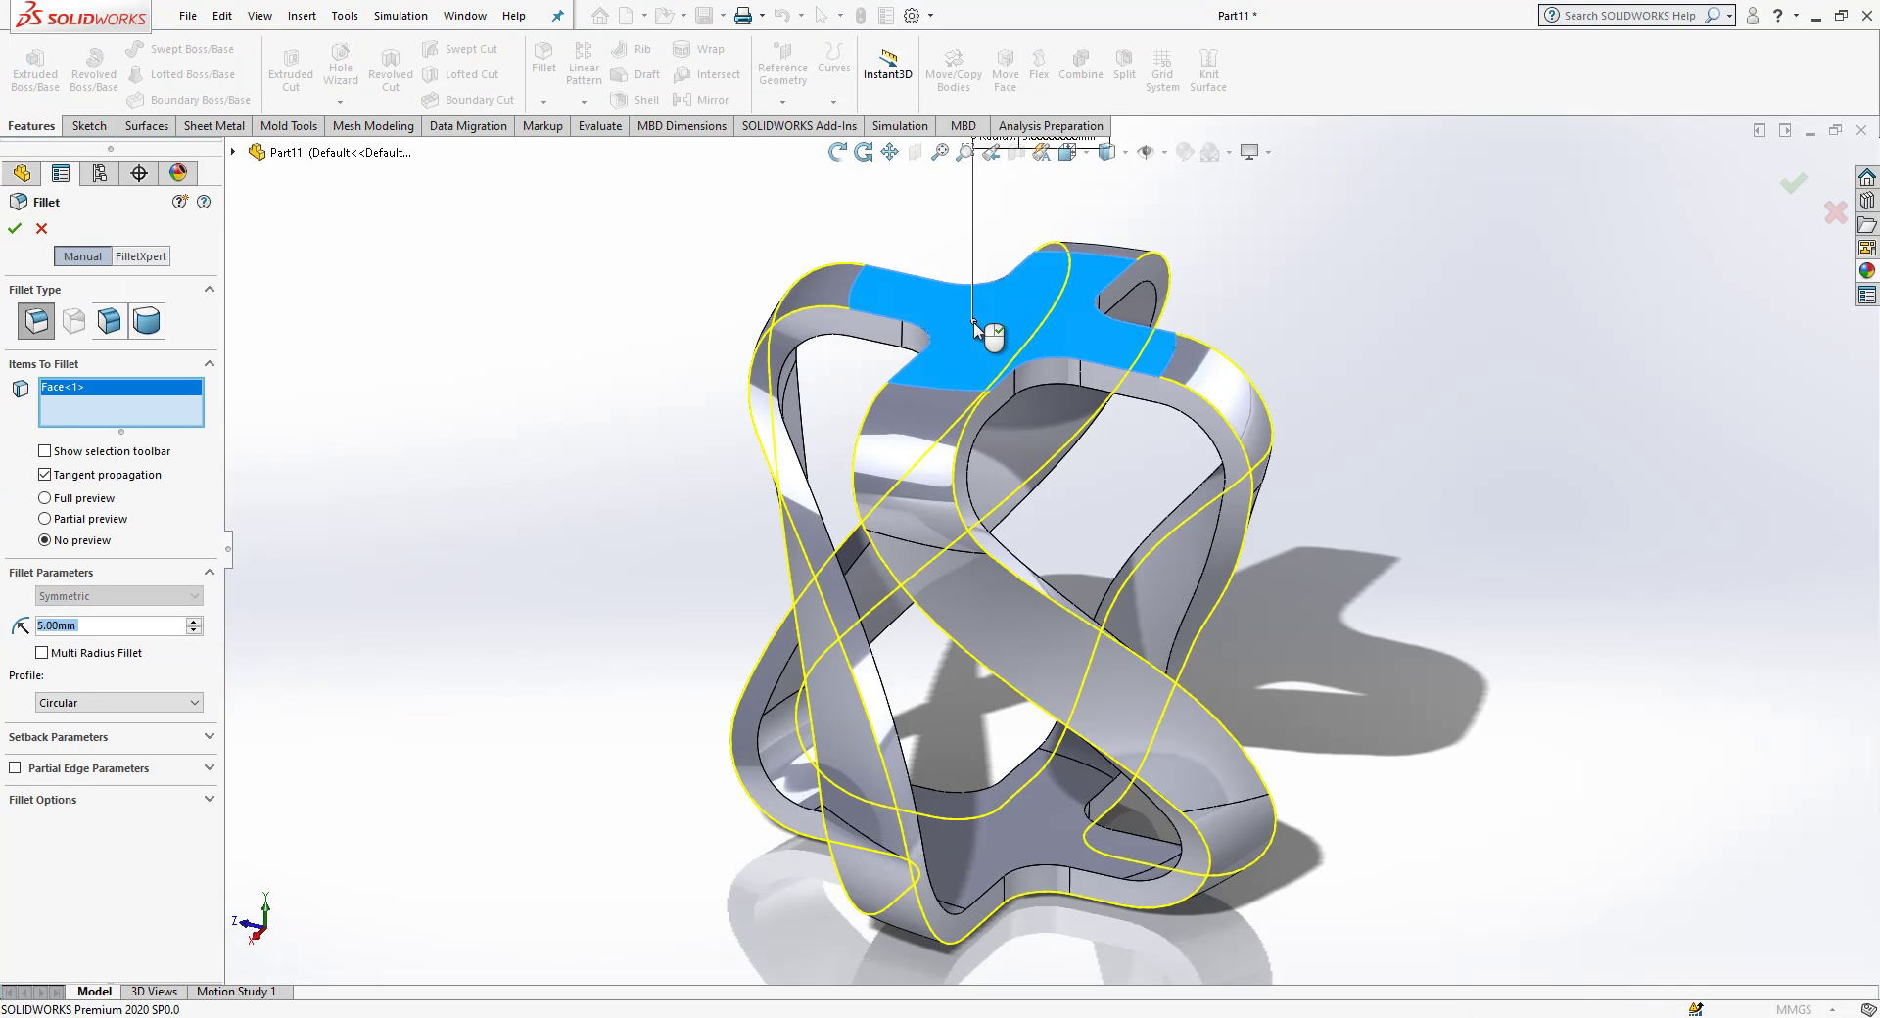
pyautogui.click(1013, 844)
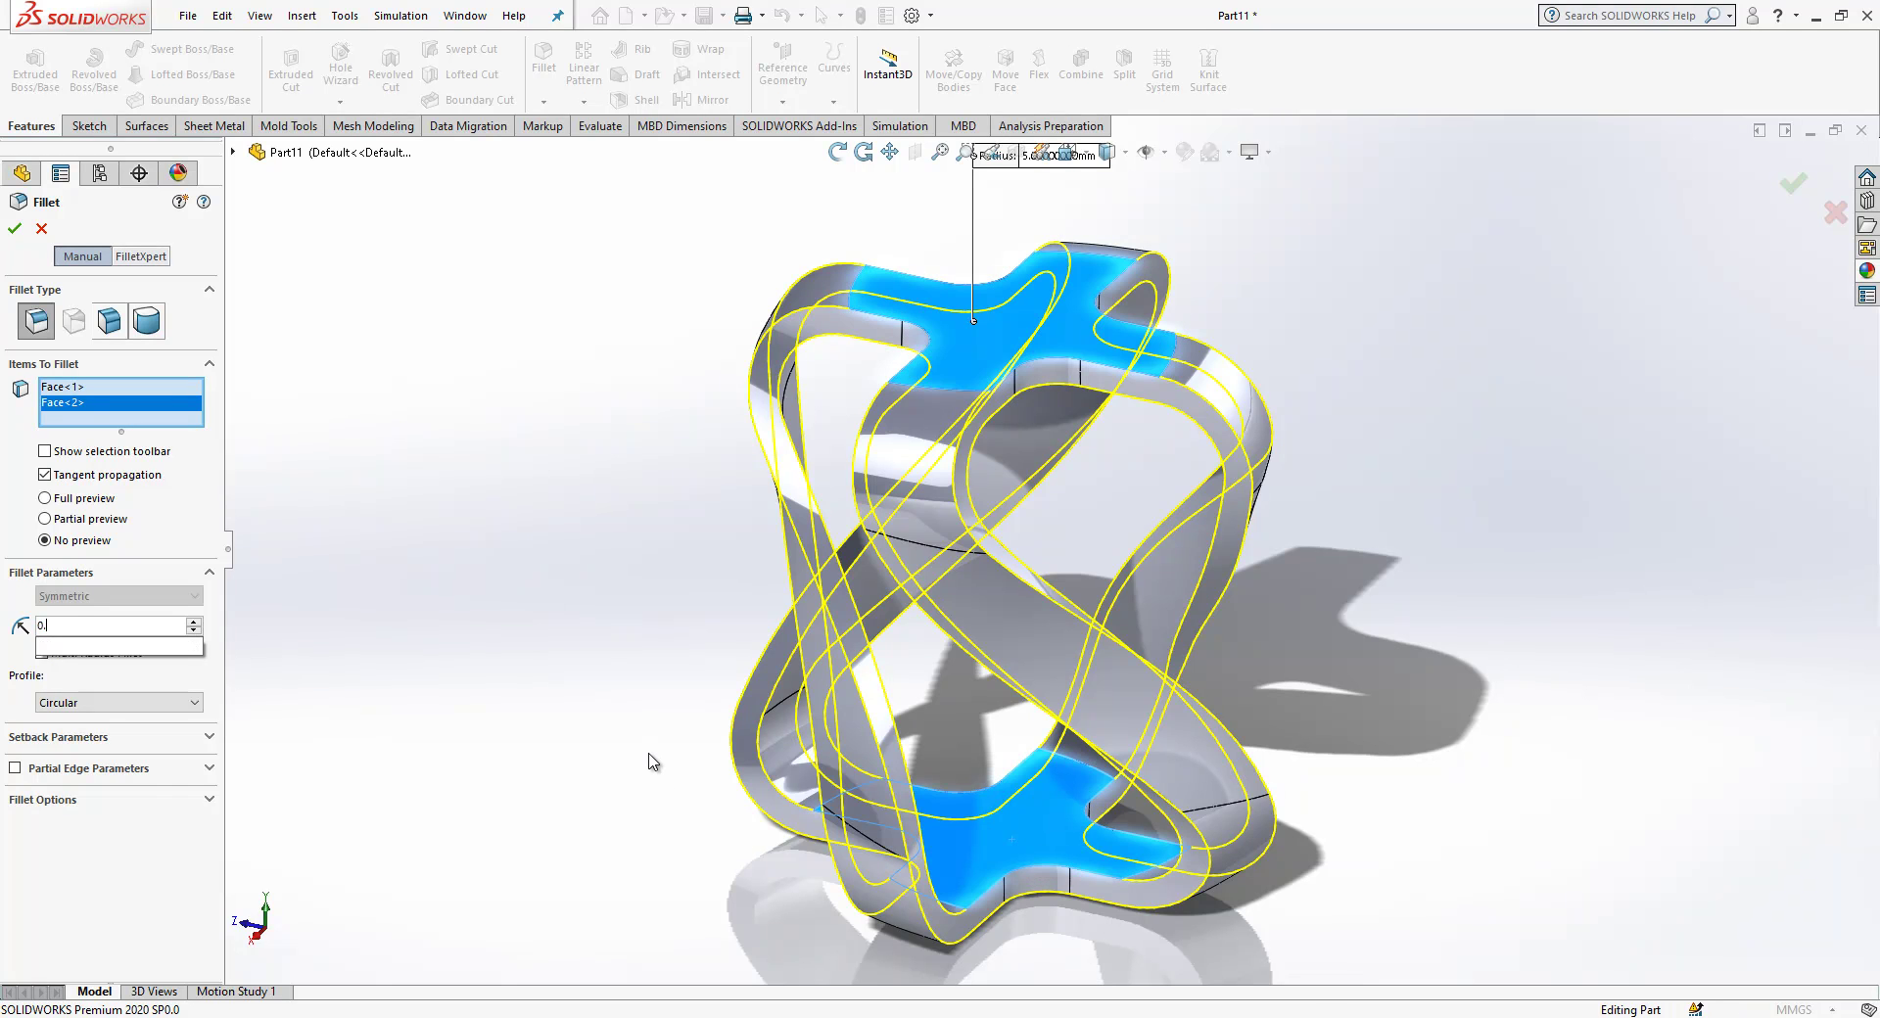
pyautogui.write('0.5')
pyautogui.press('Return')
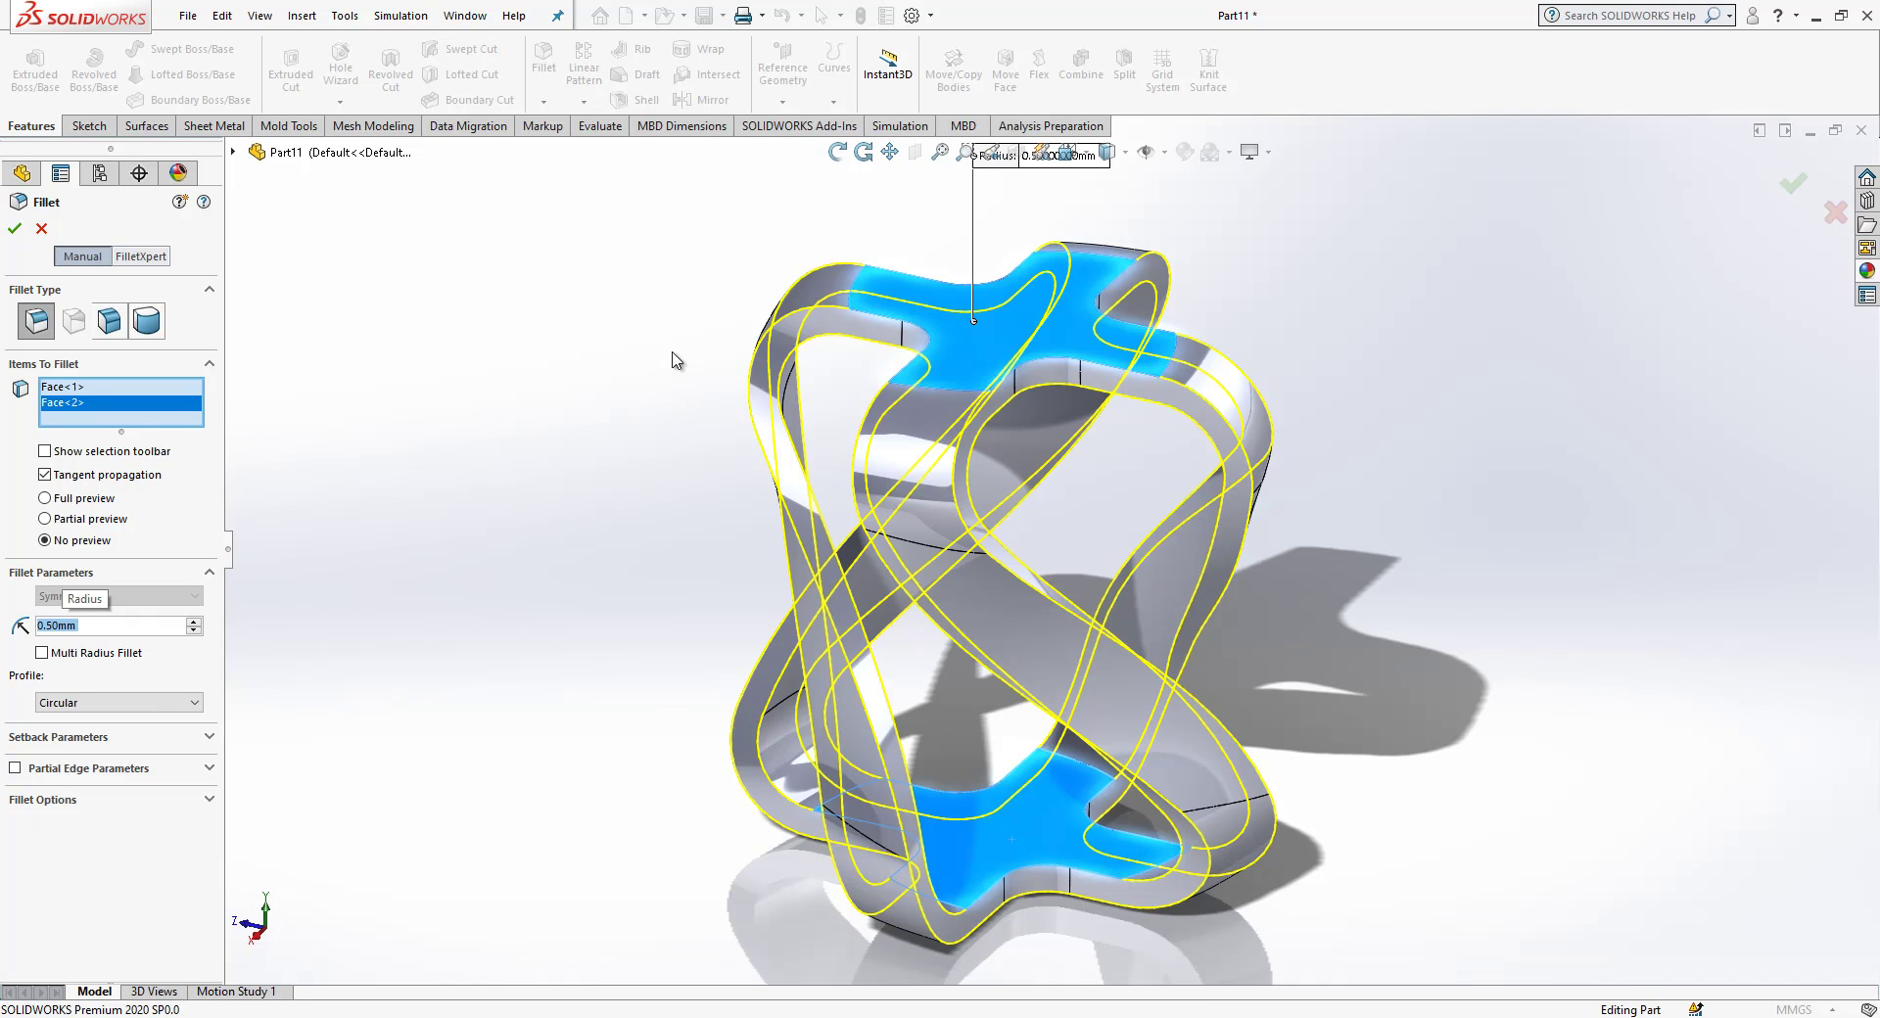
pyautogui.click(18, 230)
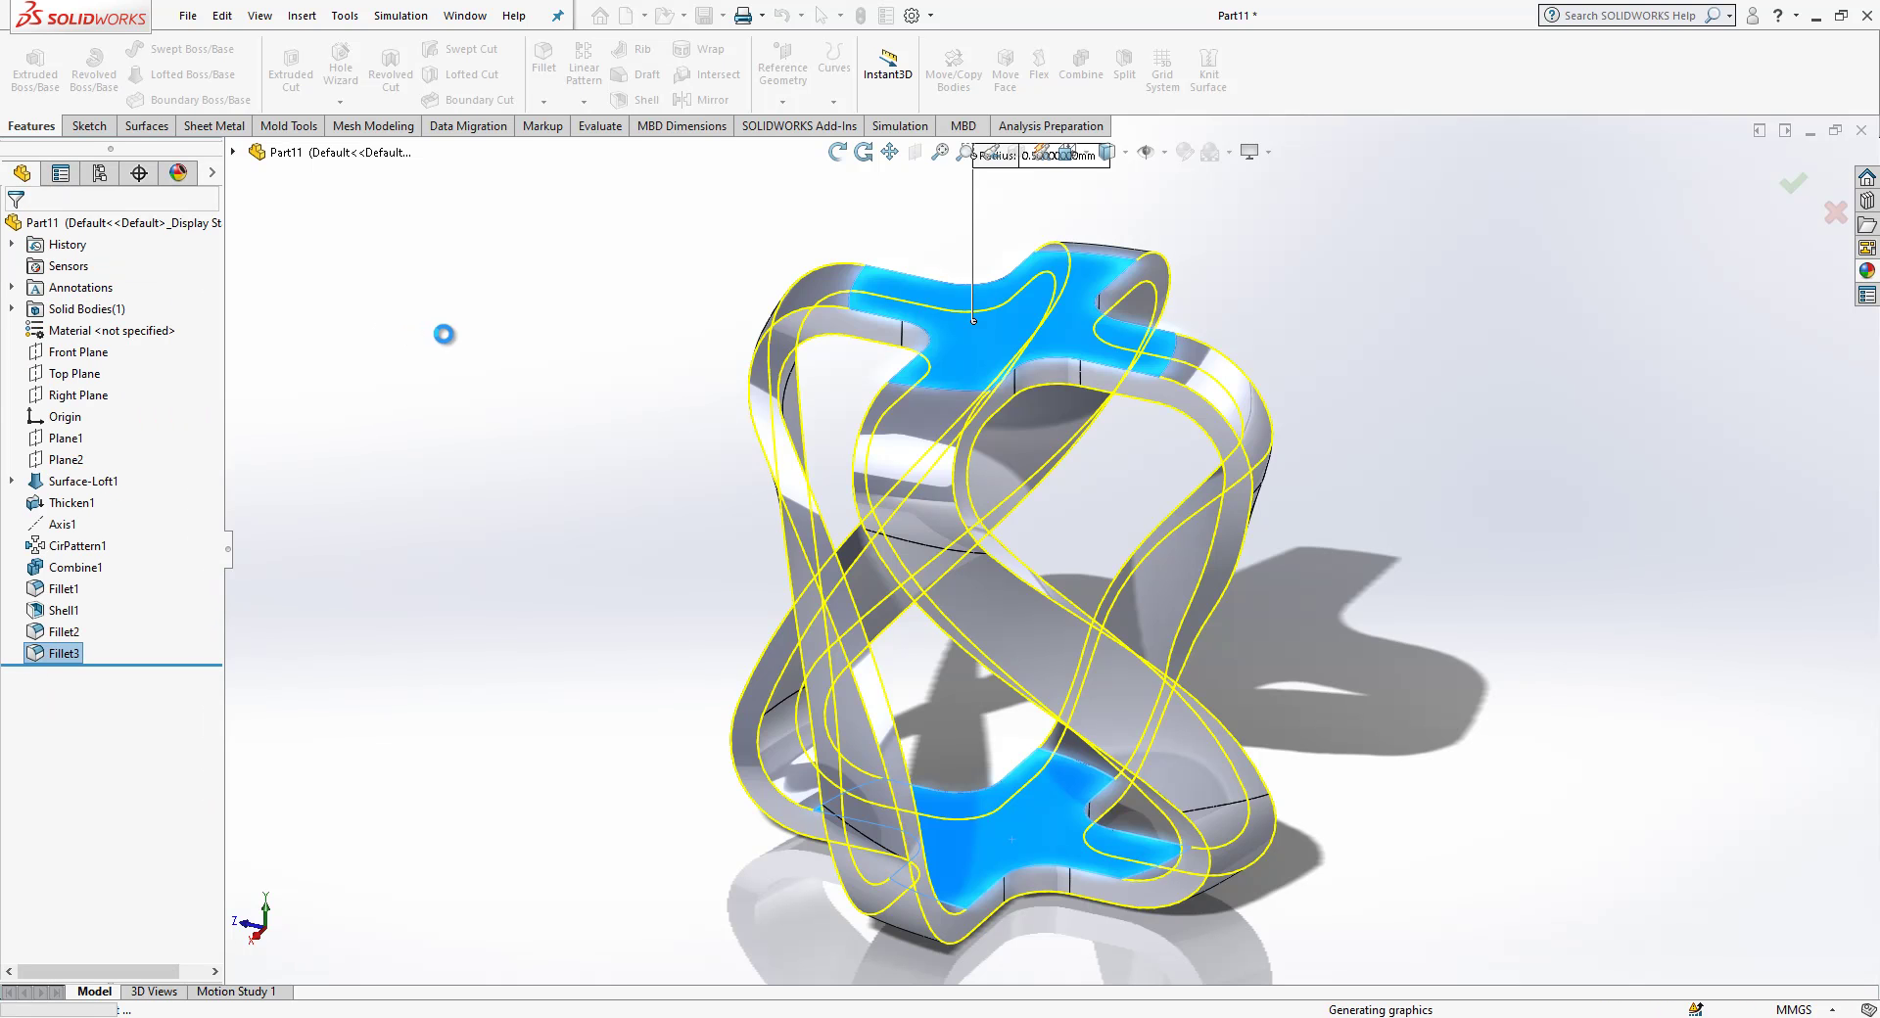
pyautogui.click(545, 378)
pyautogui.moveTo(1108, 721); pyautogui.dragTo(1103, 726, button='middle')
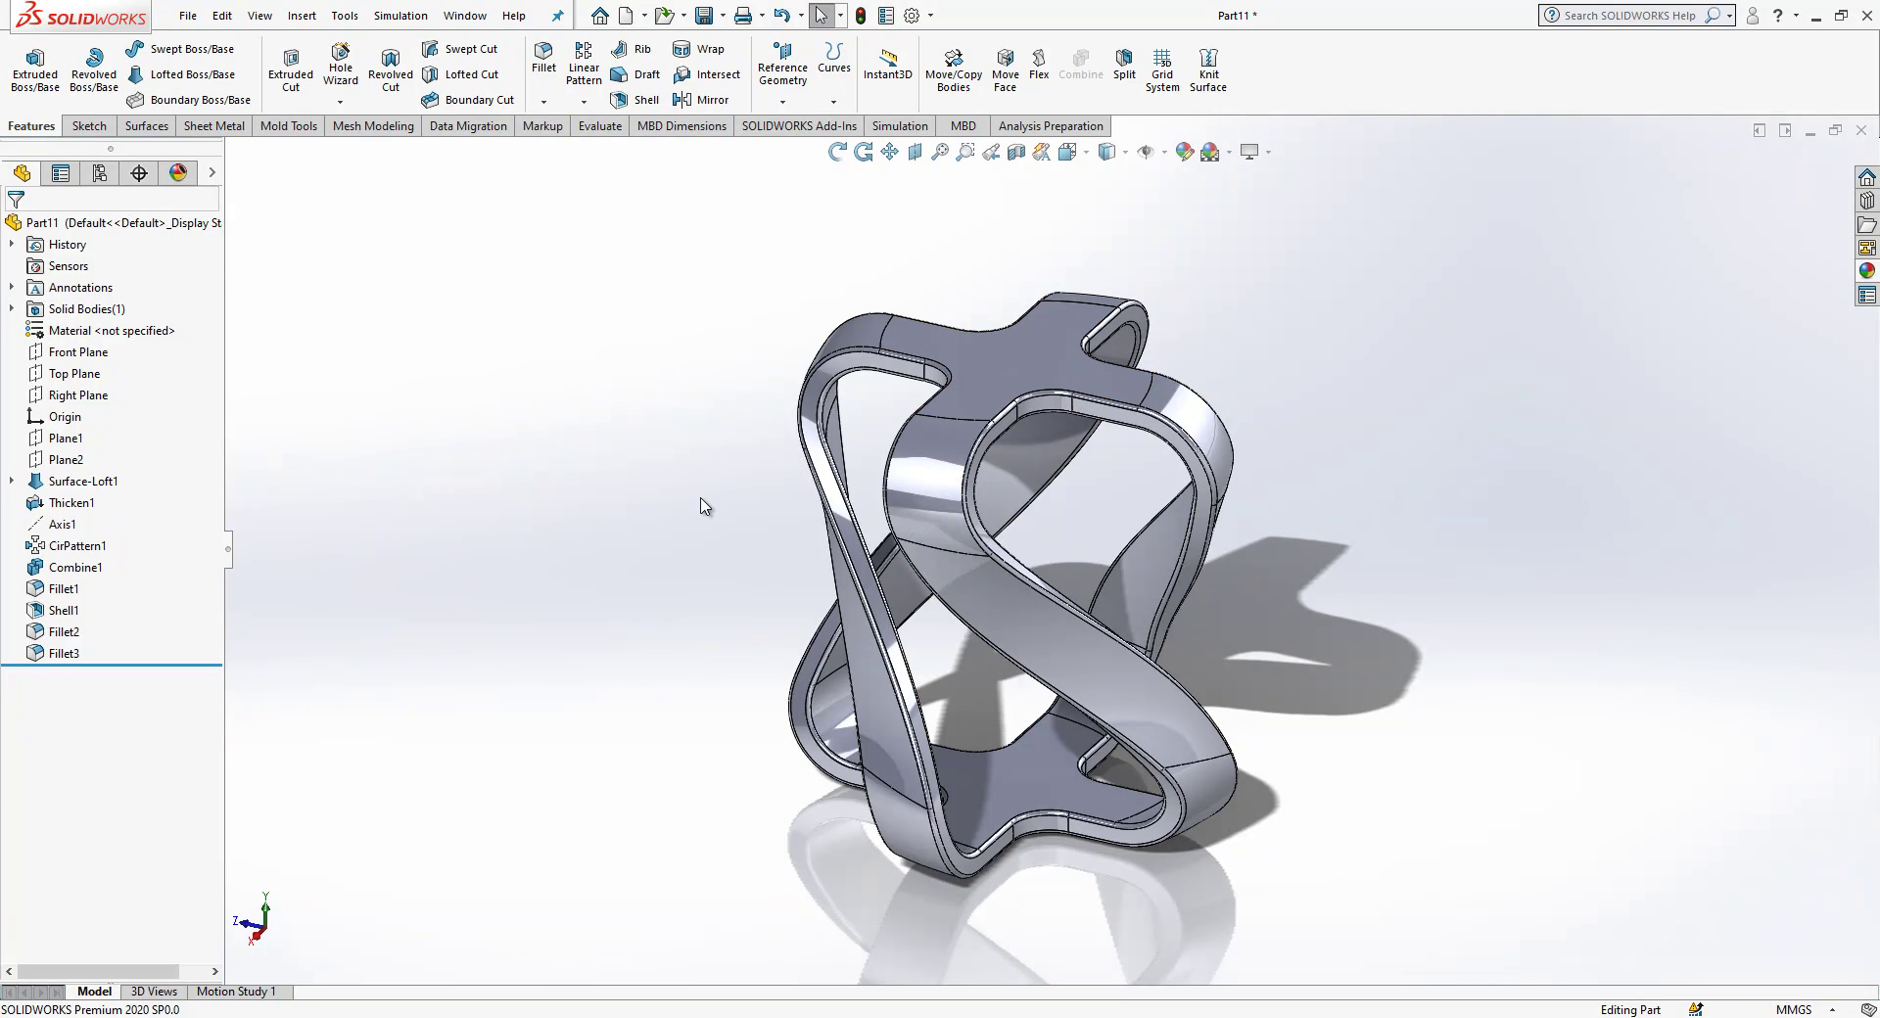
pyautogui.moveTo(747, 554); pyautogui.dragTo(928, 644, button='middle')
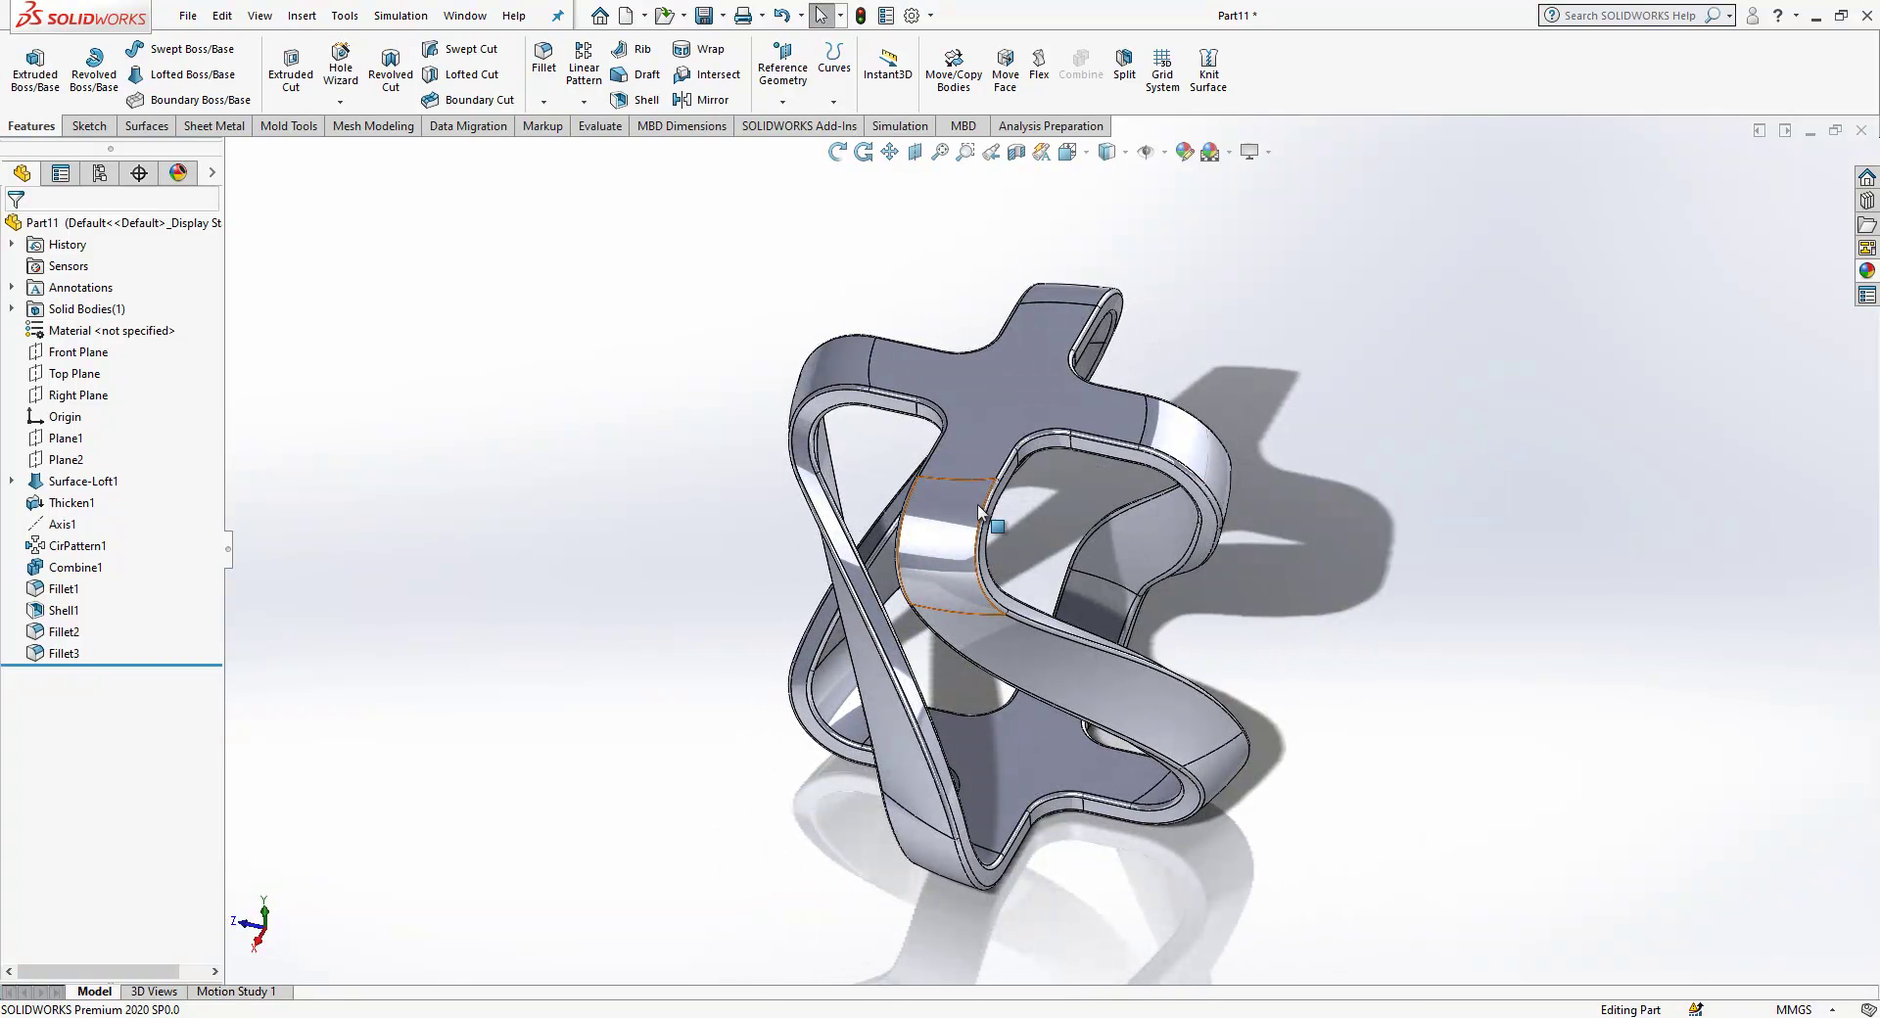
pyautogui.click(1009, 408)
pyautogui.click(708, 434)
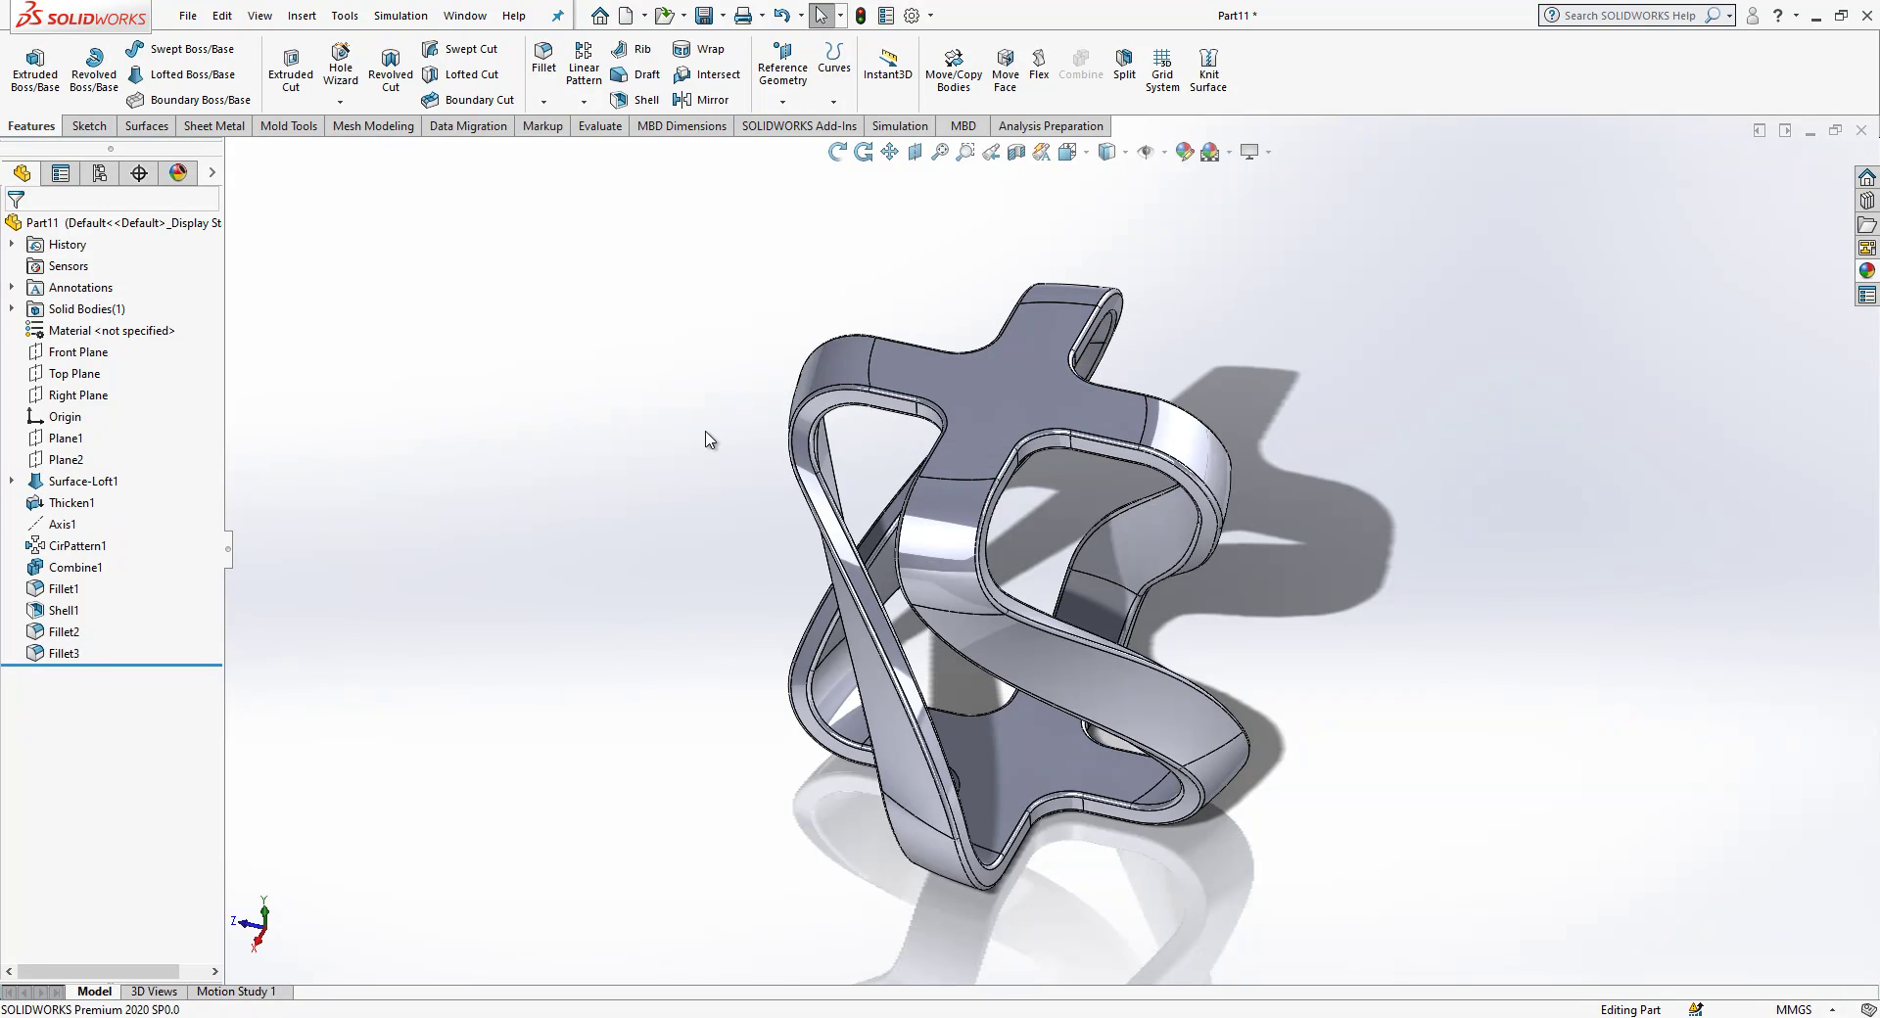
pyautogui.click(955, 380)
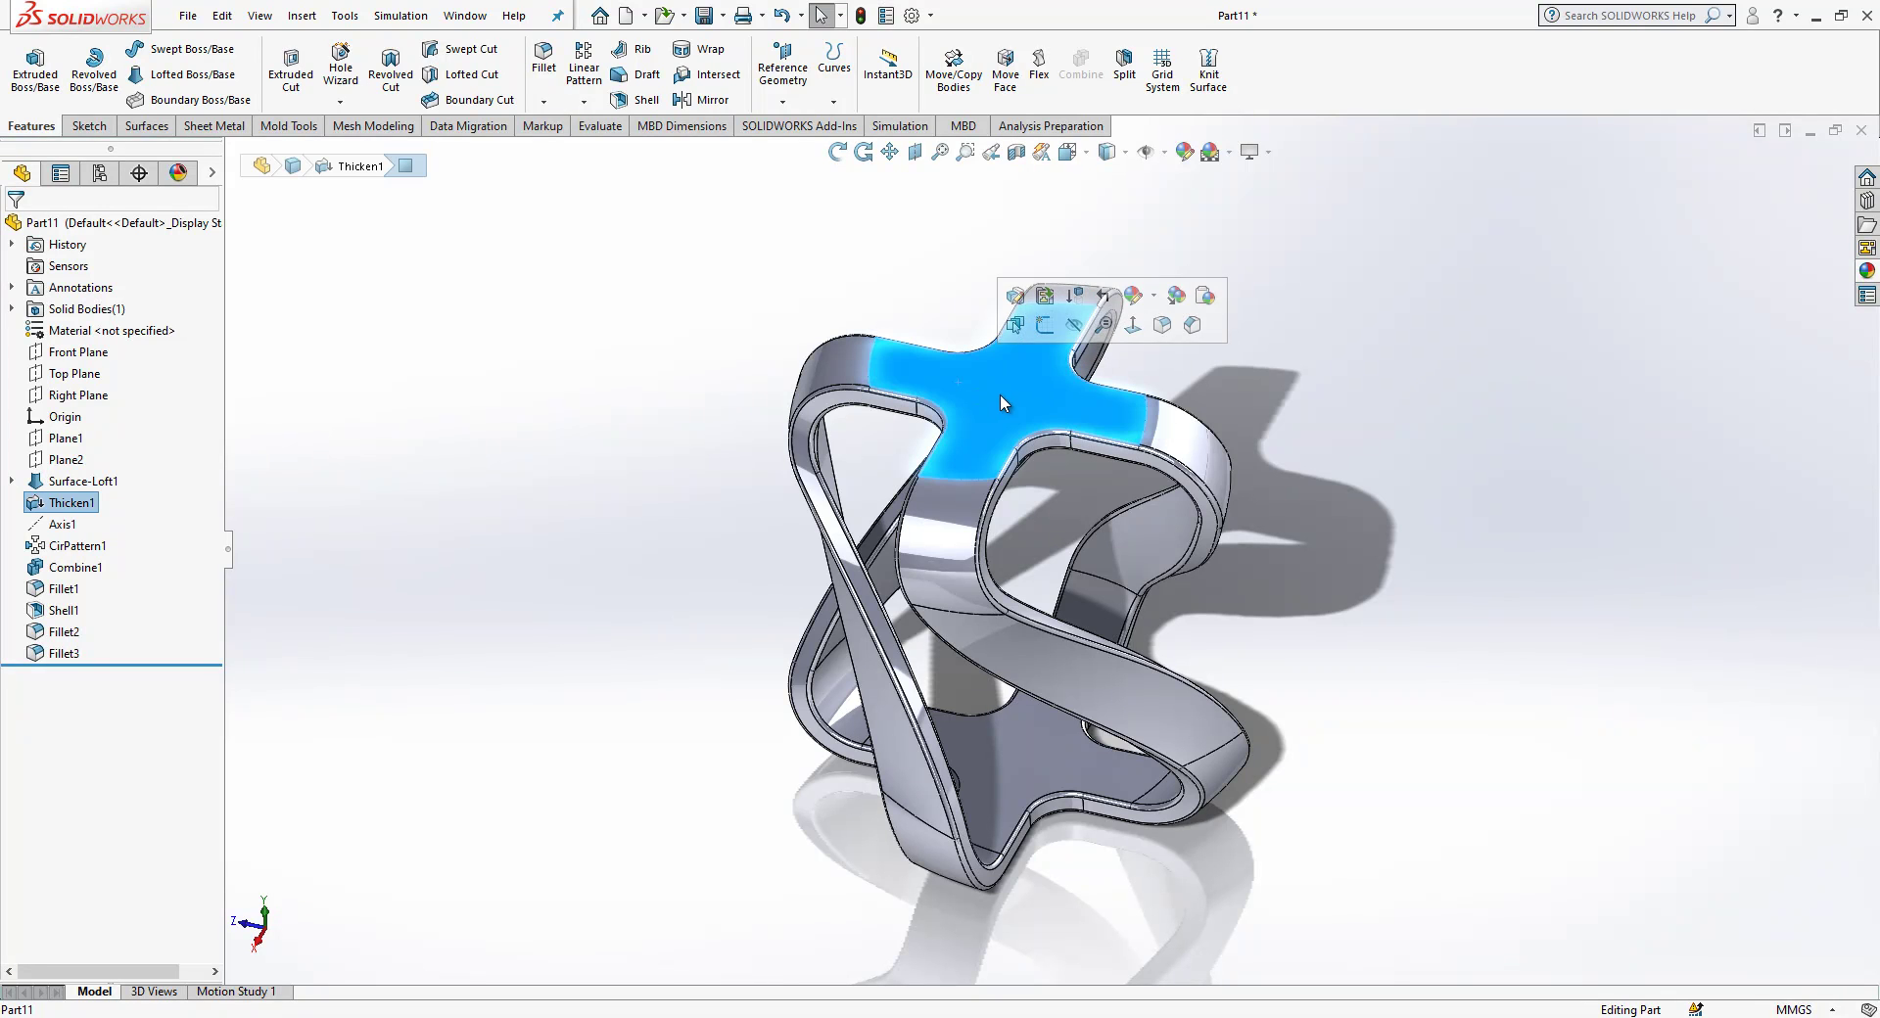
pyautogui.press('Escape')
pyautogui.moveTo(811, 541); pyautogui.dragTo(1090, 447, button='middle')
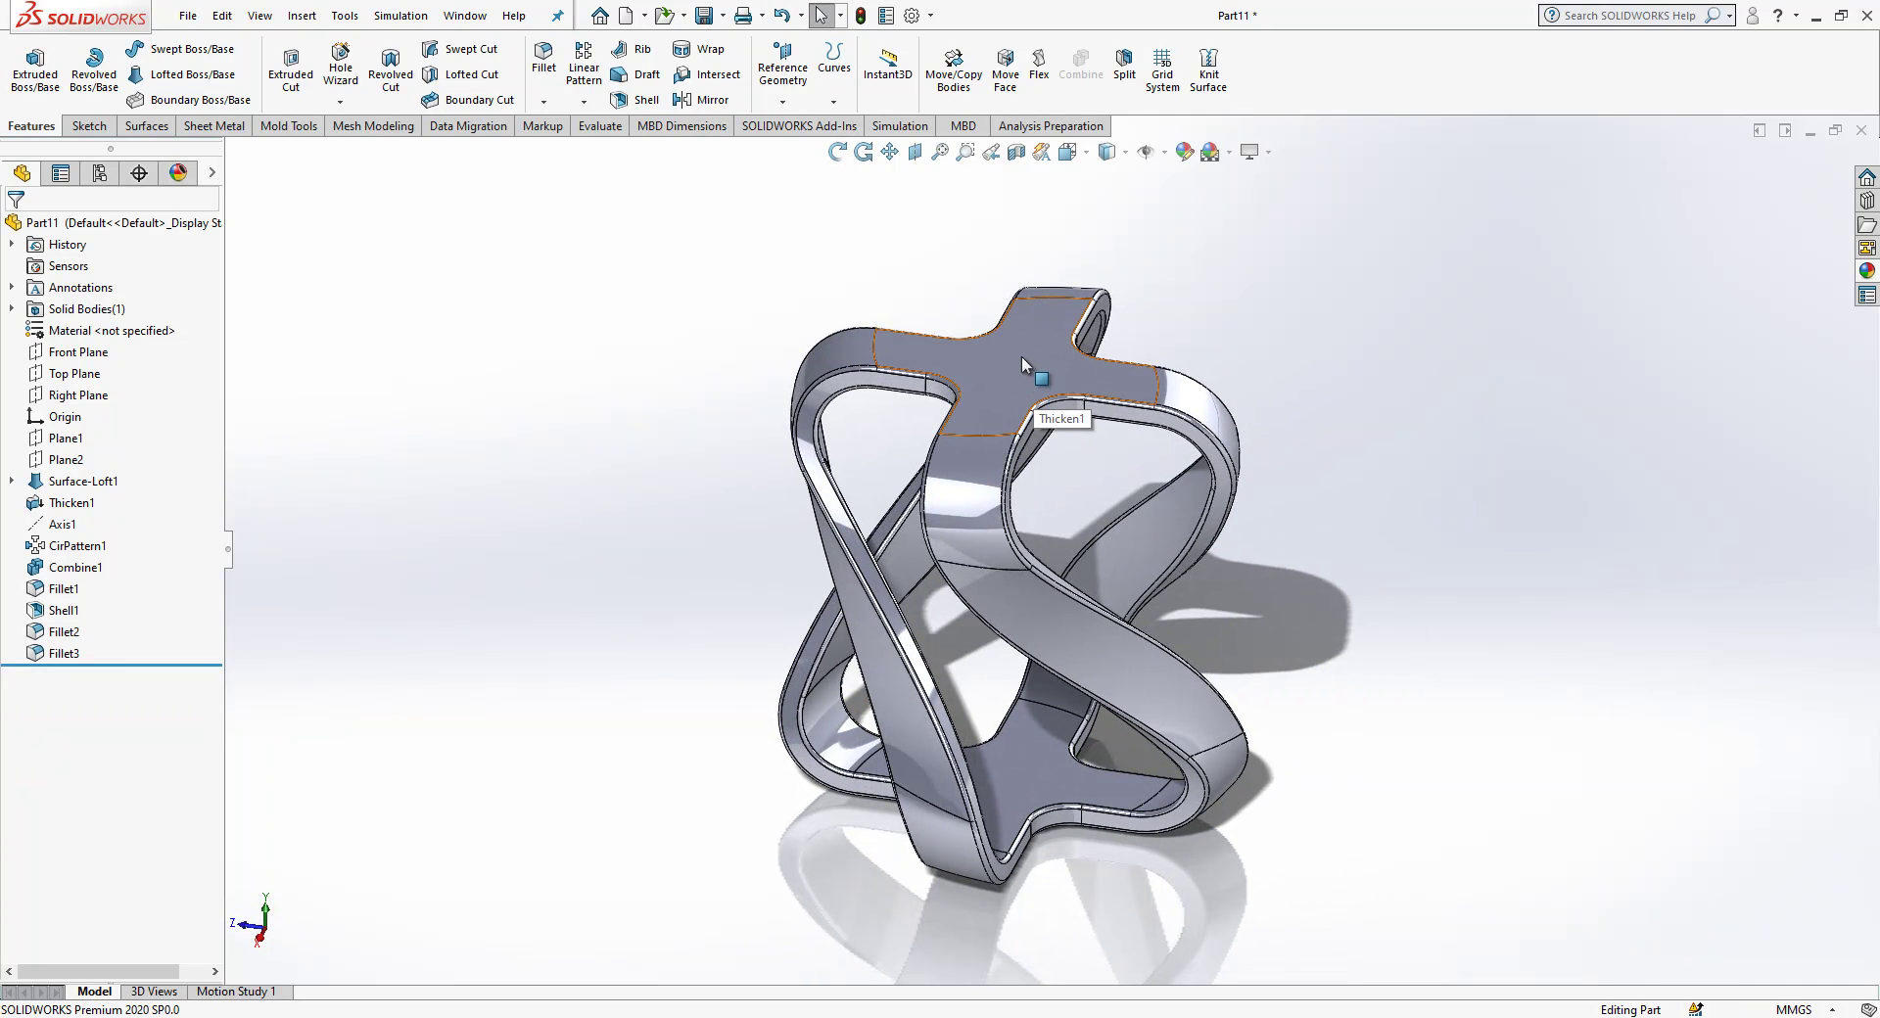